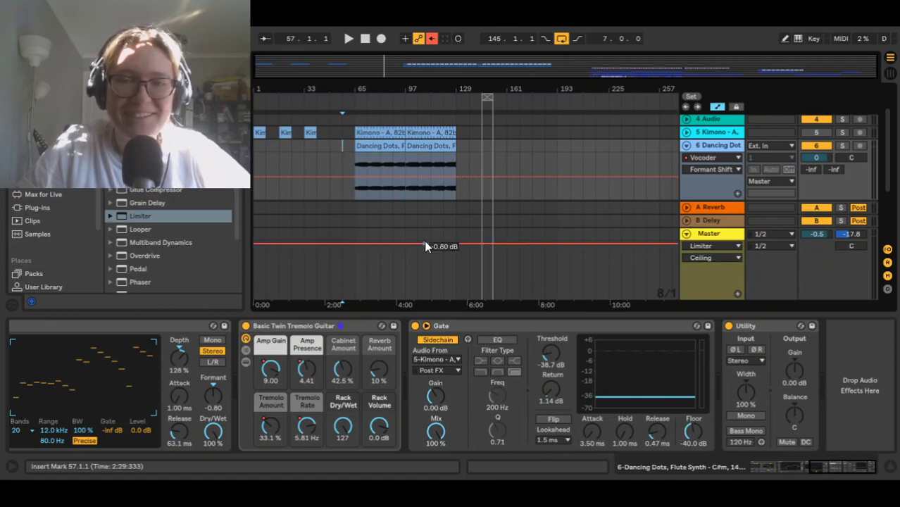
# - Hide the device view, extend the loop from bar 145 to a length of 40 bars, and play that section
pyautogui.moveTo(474, 315); pyautogui.dragTo(541, 476)
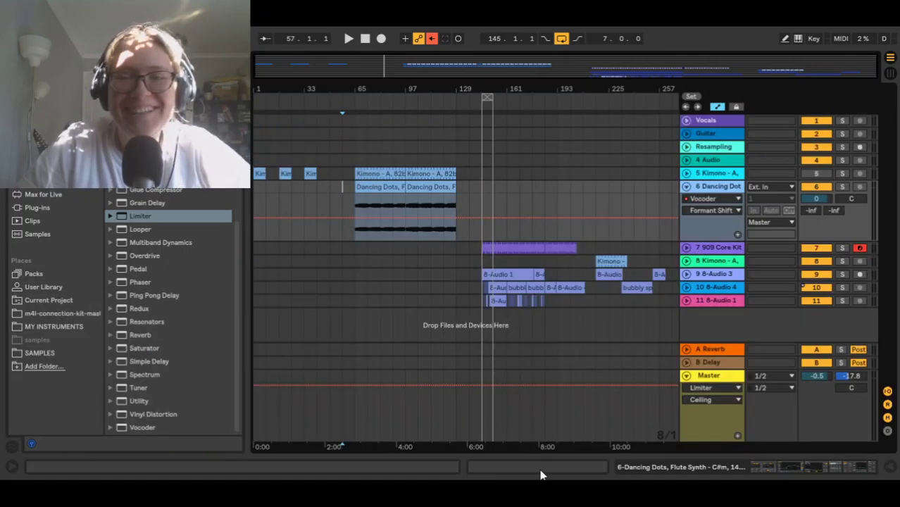
pyautogui.scroll(2, 521, 301)
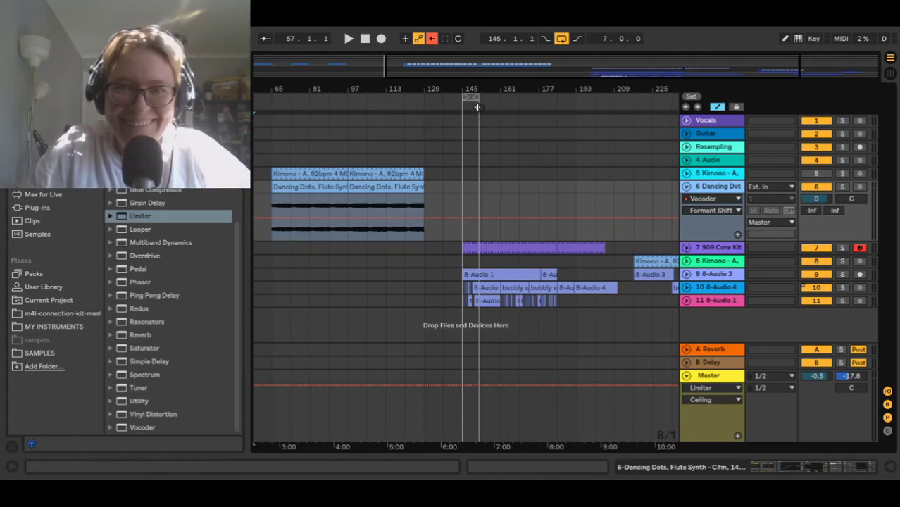
pyautogui.moveTo(474, 100); pyautogui.dragTo(556, 102)
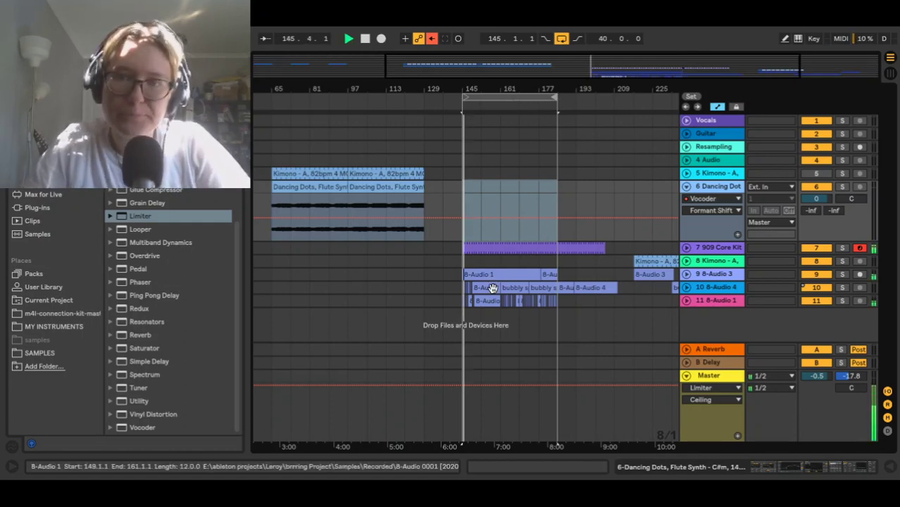
pyautogui.hscroll(3, 492, 289)
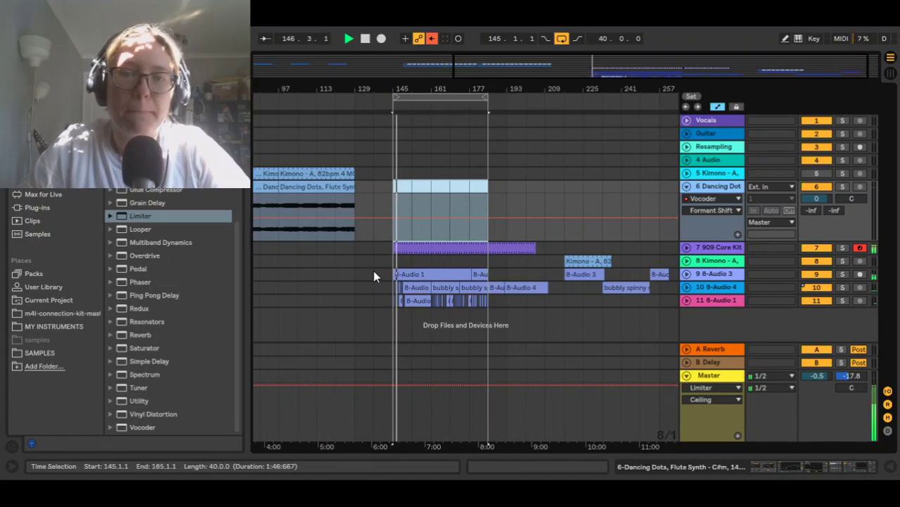
pyautogui.scroll(3, 374, 273)
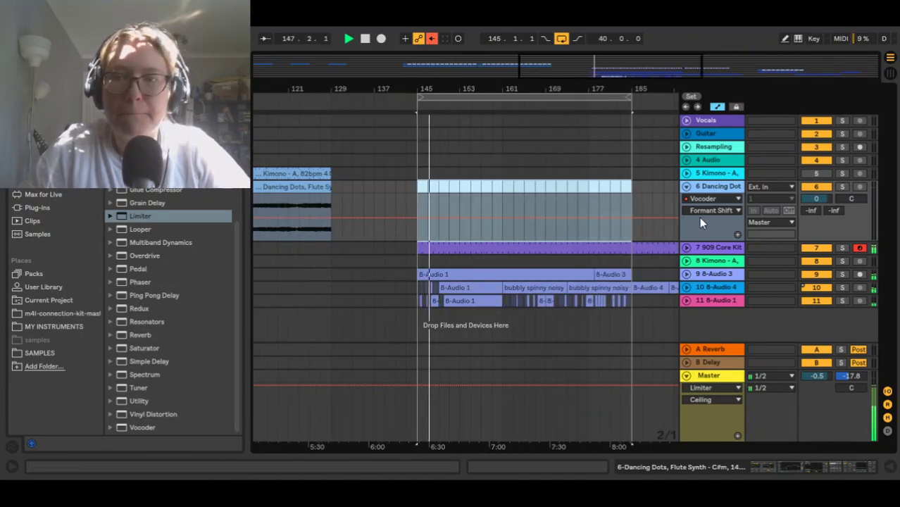
# - Fold the Dancing Dots track and mute the 909 Core Kit track while the loop plays
pyautogui.click(686, 187)
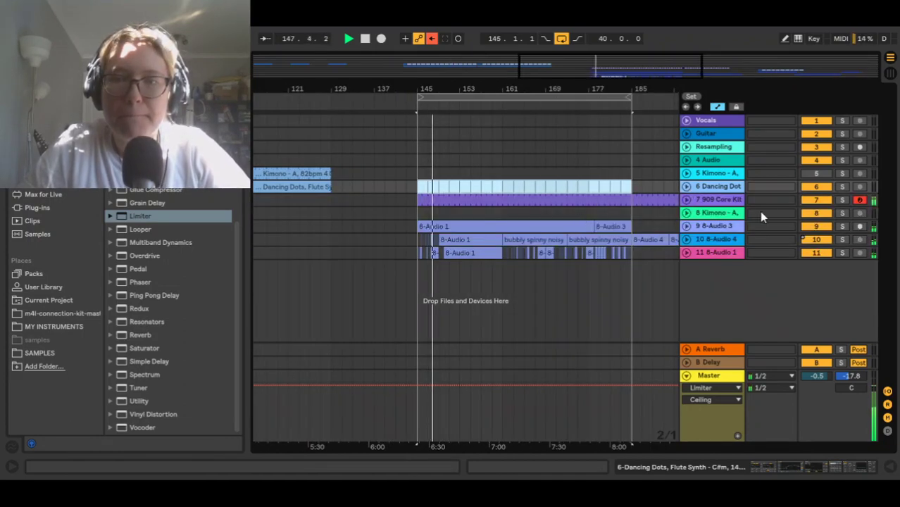
pyautogui.click(815, 200)
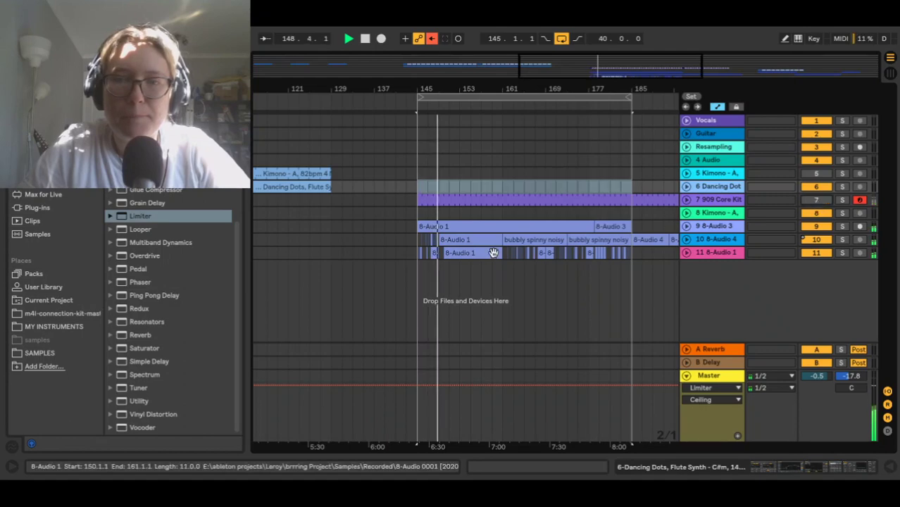
pyautogui.scroll(5, 494, 253)
pyautogui.scroll(-4, 494, 252)
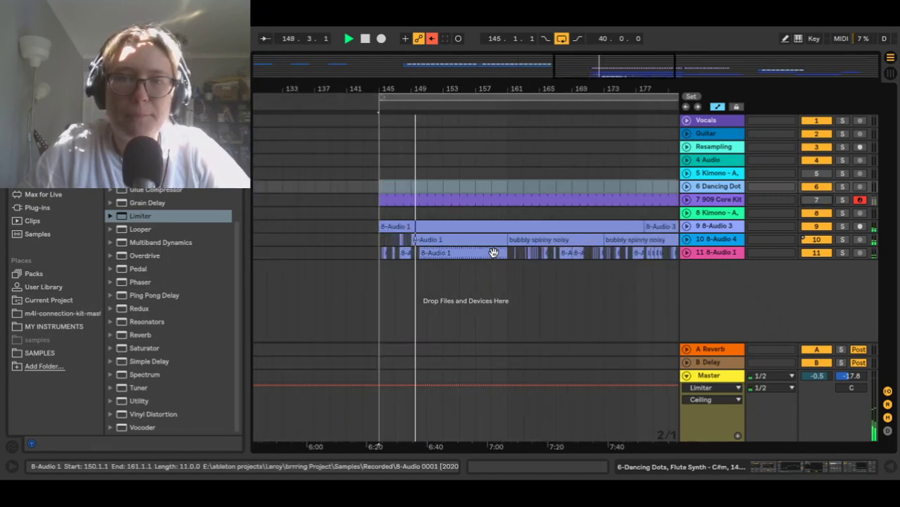
# - Unfold the 8-Audio 4, 8-Audio 1 and 8-Audio 3 tracks to examine their waveforms across the looped section
pyautogui.click(686, 240)
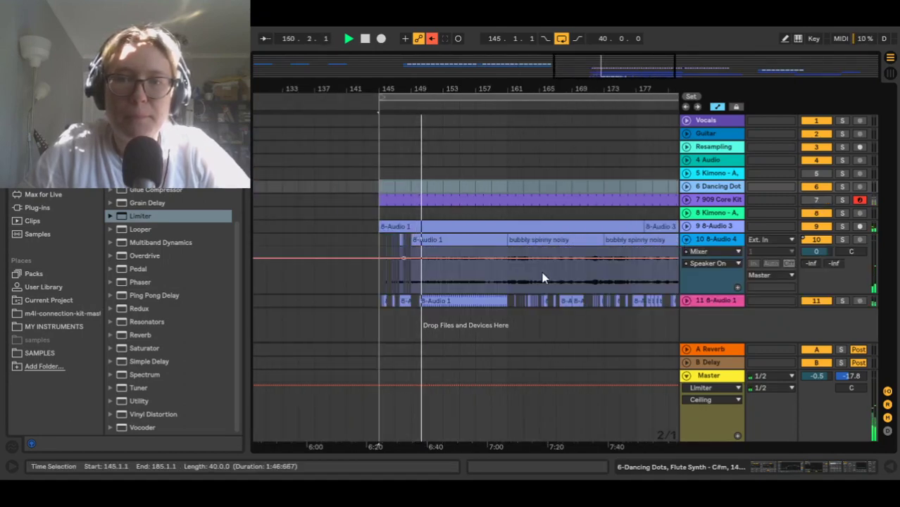
pyautogui.click(687, 302)
pyautogui.scroll(-2, 543, 243)
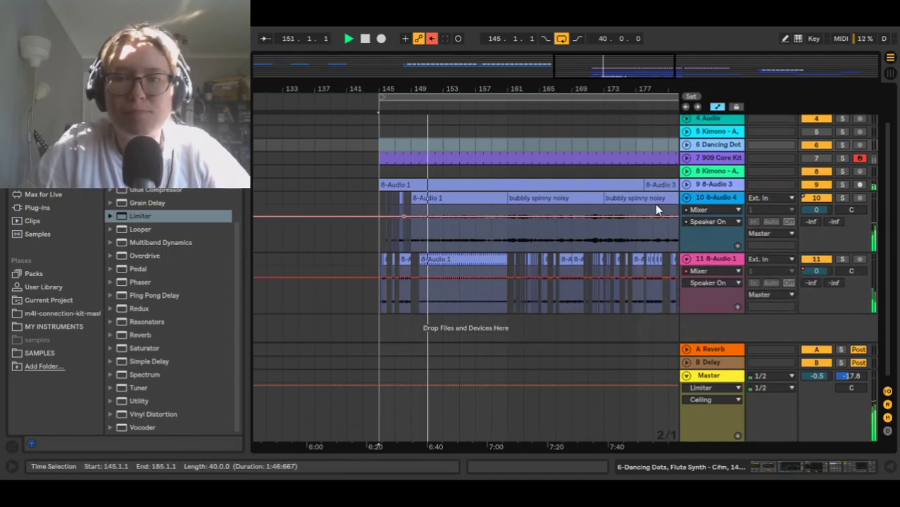
pyautogui.click(687, 185)
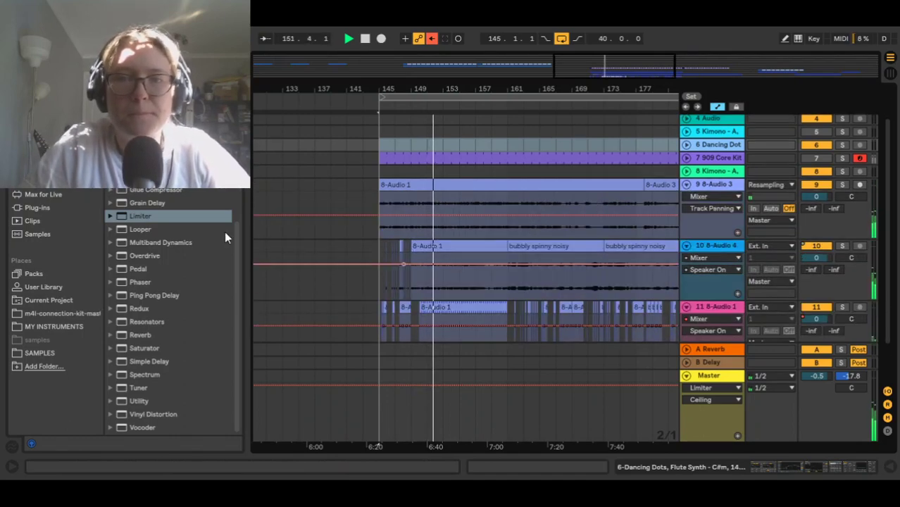
pyautogui.hscroll(3, 304, 186)
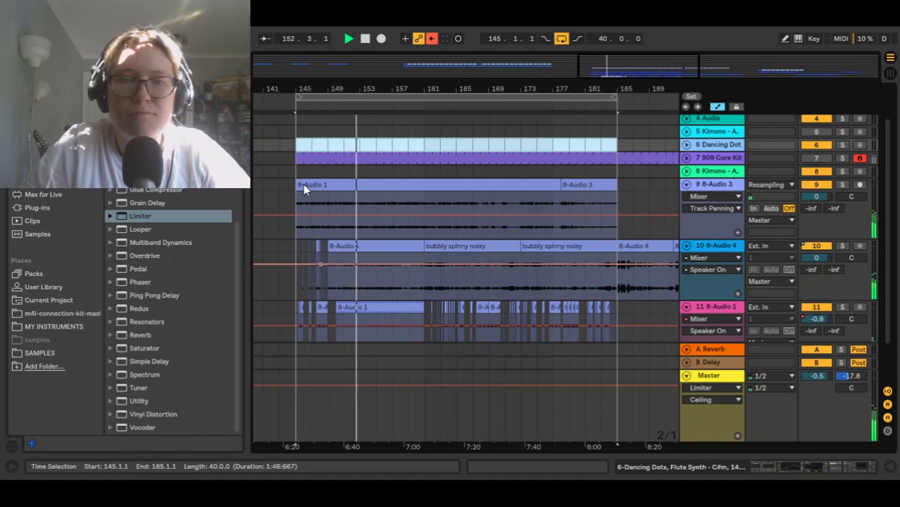
pyautogui.scroll(-2, 322, 226)
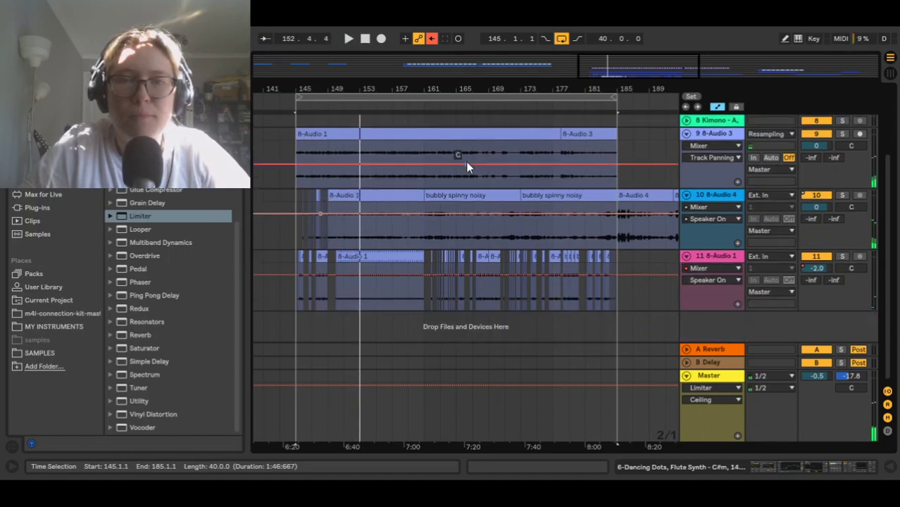
# - Play from the first bubbly spinny noisy clip at bar 161 and unmute the 909 Core Kit track
pyautogui.click(449, 195)
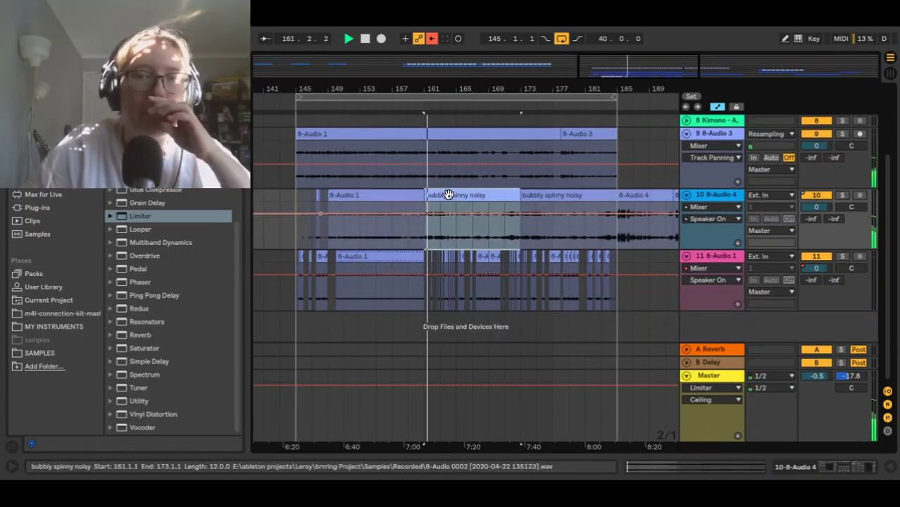
pyautogui.scroll(4, 725, 178)
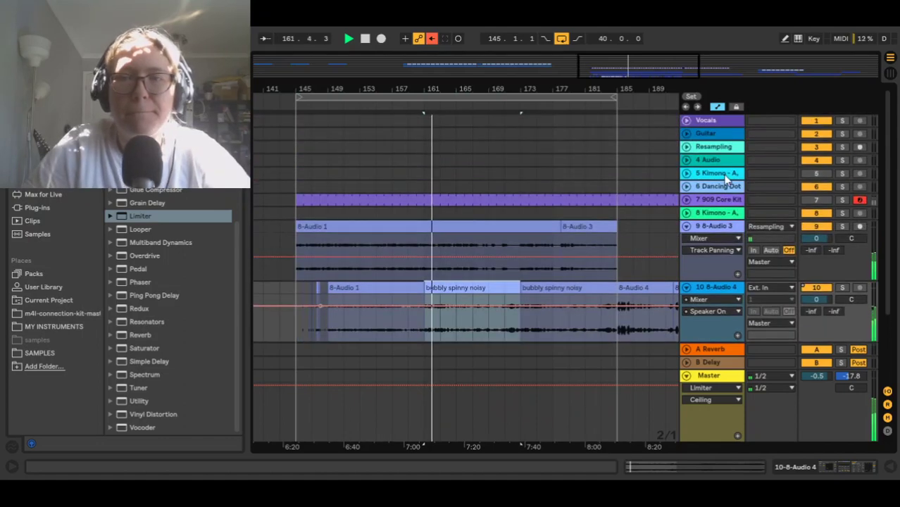
pyautogui.click(817, 203)
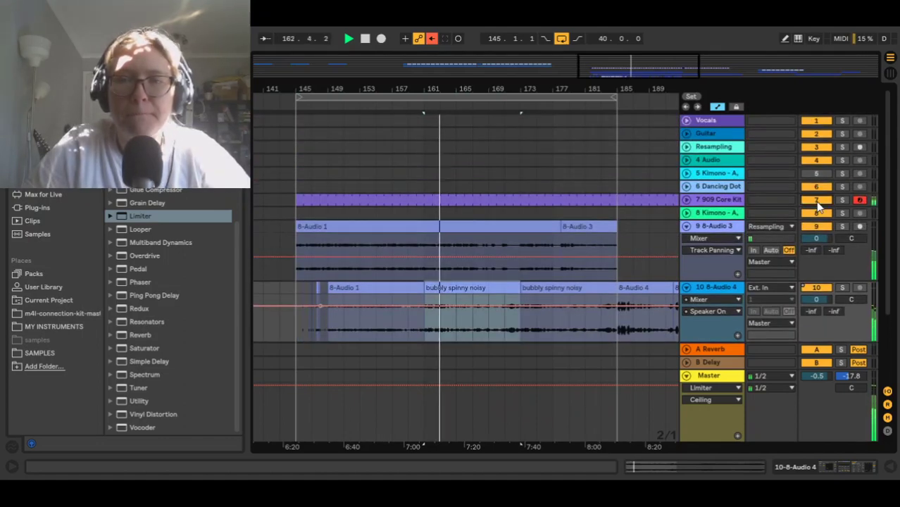
pyautogui.scroll(-1, 618, 212)
pyautogui.scroll(-2, 618, 212)
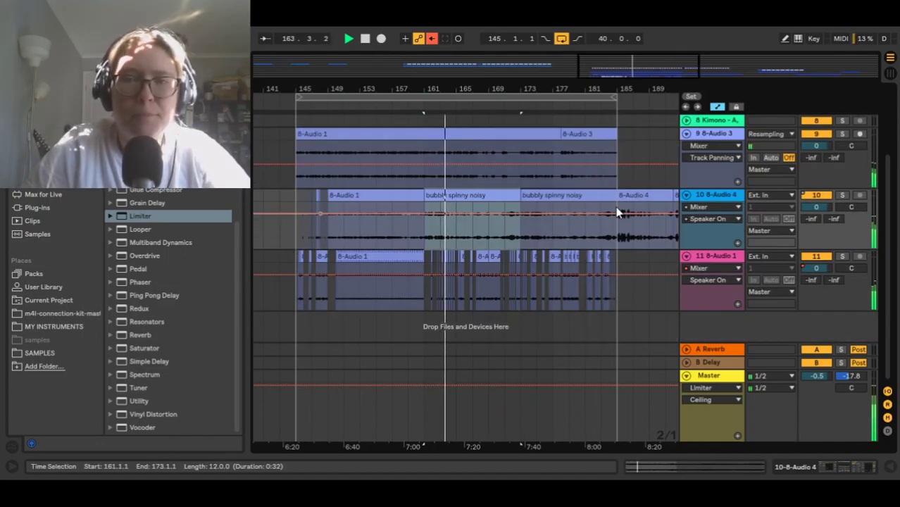
pyautogui.scroll(-2, 617, 212)
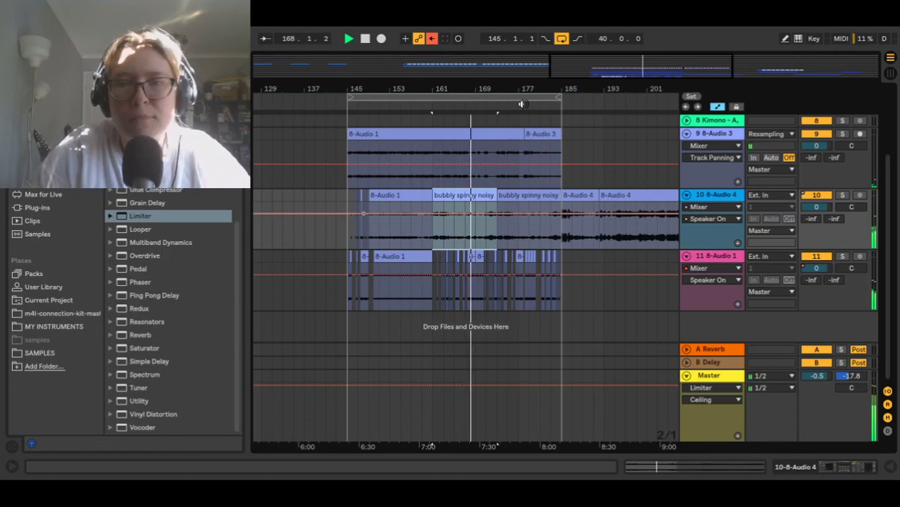
pyautogui.click(521, 104)
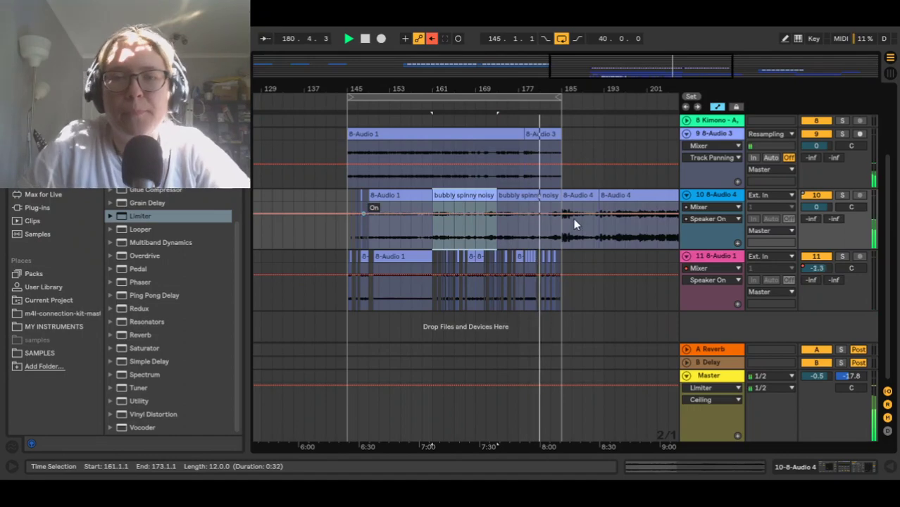
# - Stop playback and fold the 8-Audio 4 and 8-Audio 3 tracks
pyautogui.scroll(4, 589, 168)
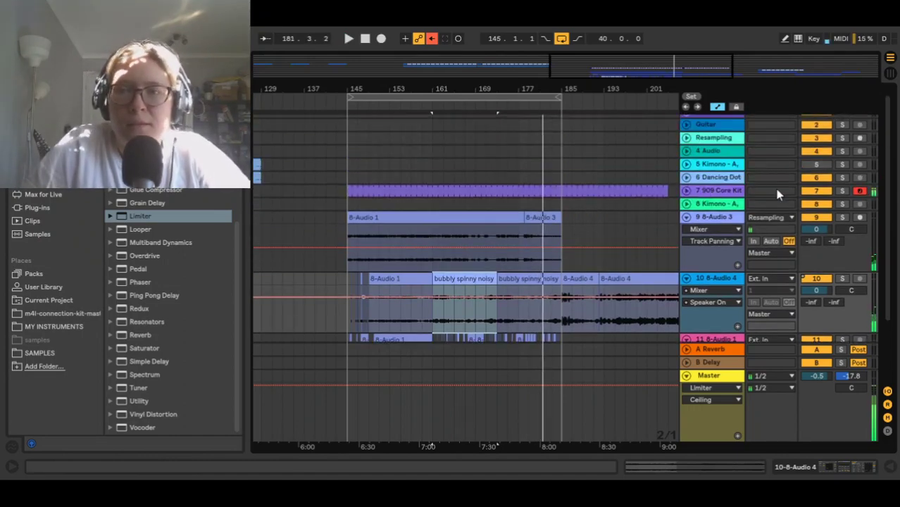
pyautogui.scroll(-3, 524, 212)
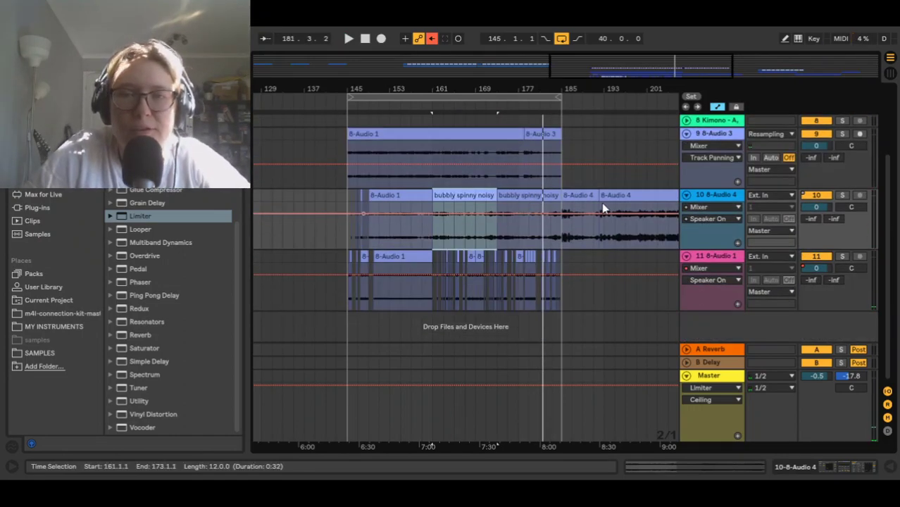
pyautogui.click(686, 196)
pyautogui.click(686, 134)
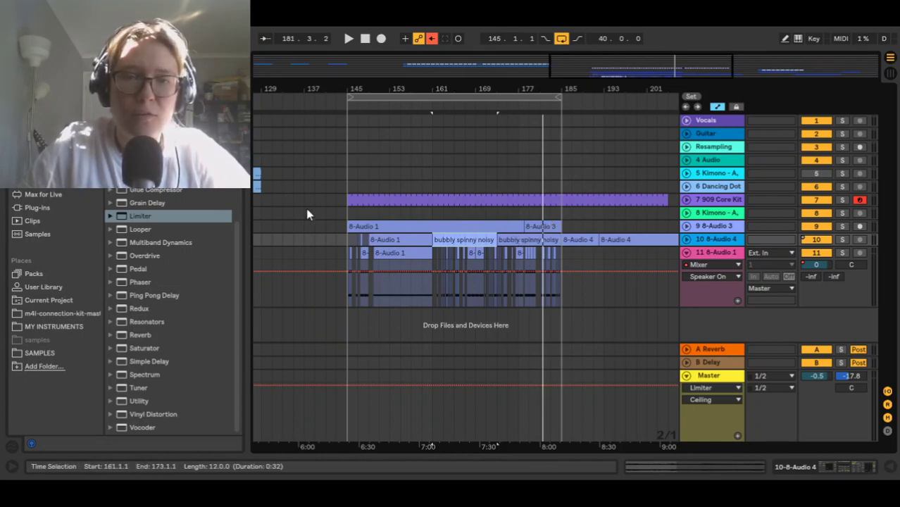
# - Open the Dancing Dots clip at bar 65 to view its sample settings, and show the effects on its track
pyautogui.press('-')
pyautogui.press('-')
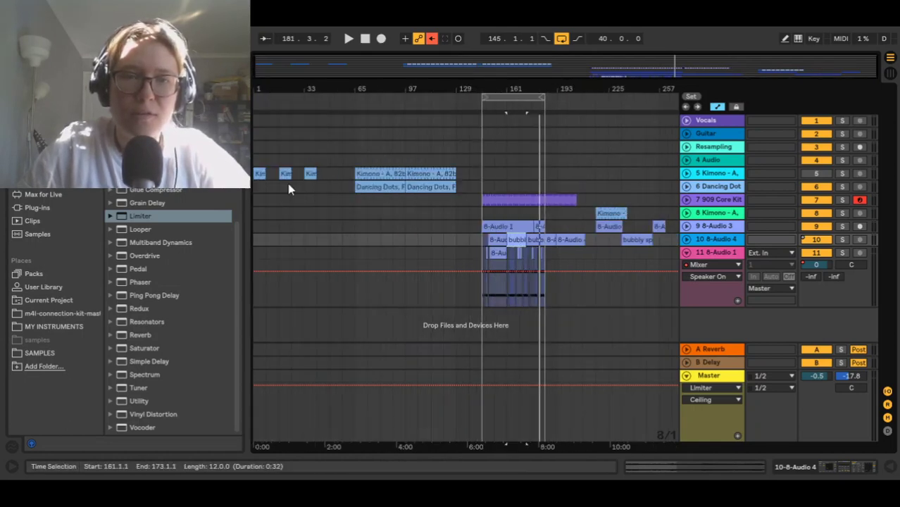
pyautogui.click(361, 190)
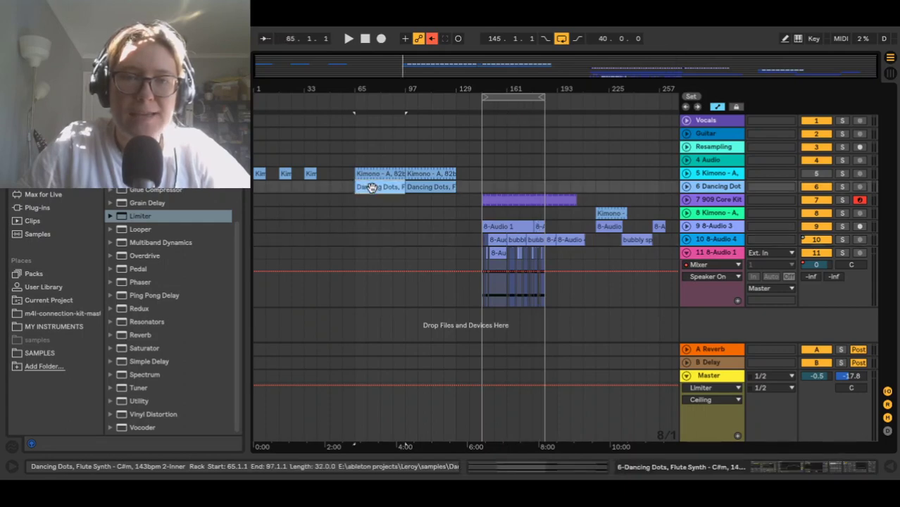
pyautogui.doubleClick(369, 188)
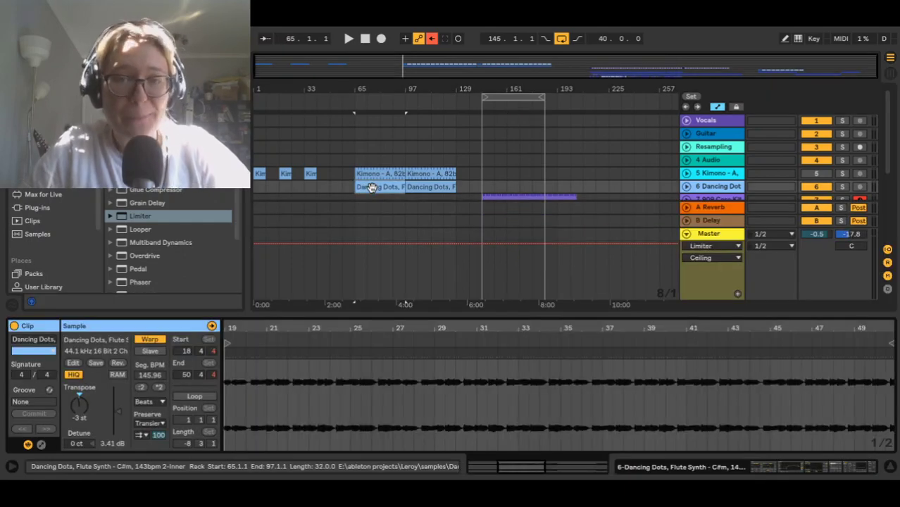
pyautogui.click(715, 188)
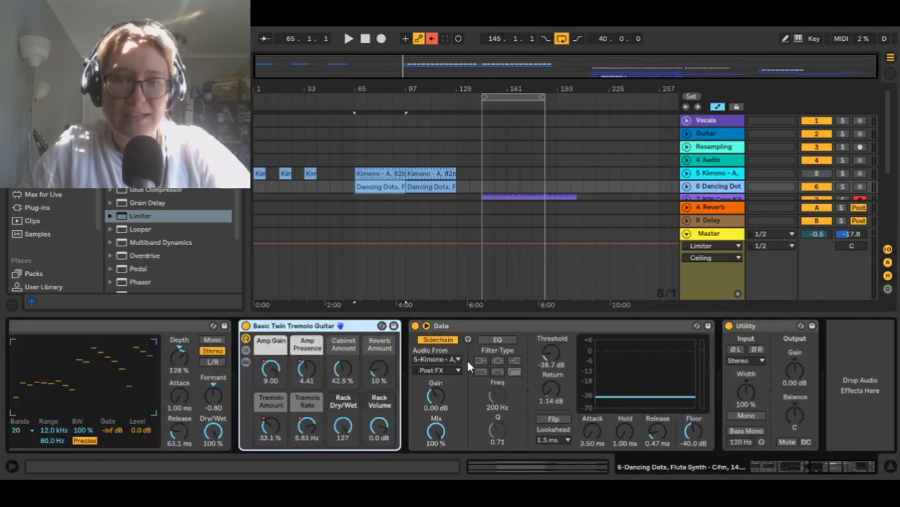
# - Select the Kimono clip at bar 65 and play the arrangement from there
pyautogui.click(372, 174)
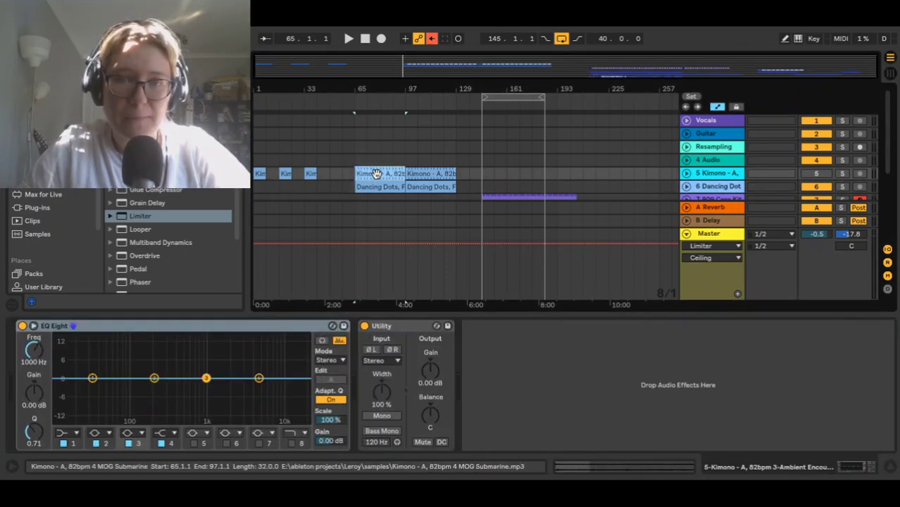
pyautogui.scroll(-2, 423, 162)
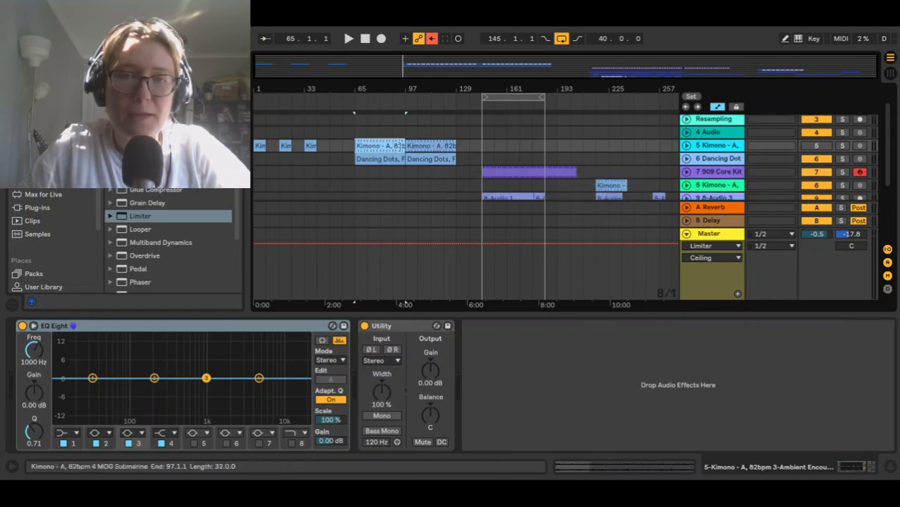
pyautogui.click(352, 100)
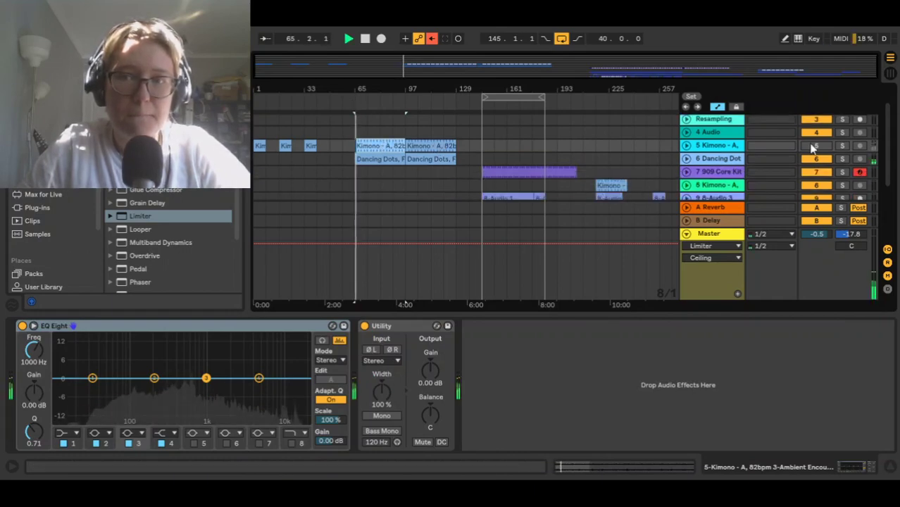
# - Bypass the Vocoder and Basic Twin Tremolo Guitar on the Dancing Dots track, and replay from bar 65
pyautogui.click(719, 159)
pyautogui.press('space')
pyautogui.hscroll(-4, 383, 362)
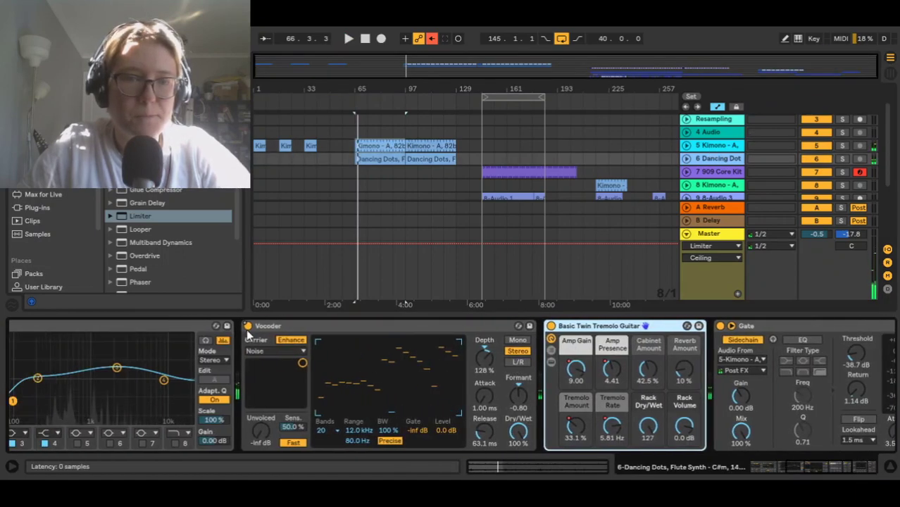
pyautogui.click(248, 326)
pyautogui.press('space')
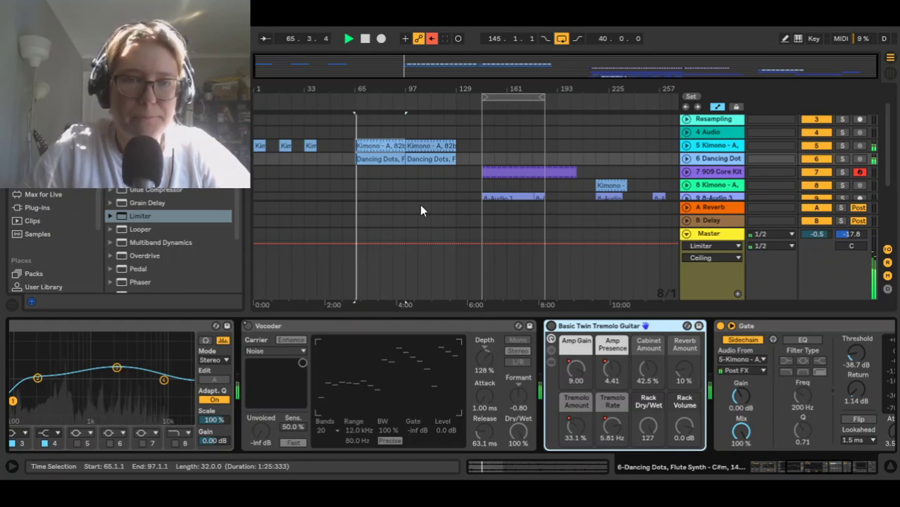
# - Adjust the Gate threshold on the Dancing Dots track during playback, trying -52.0 dB and settling on -27.6 dB
pyautogui.scroll(-2, 388, 170)
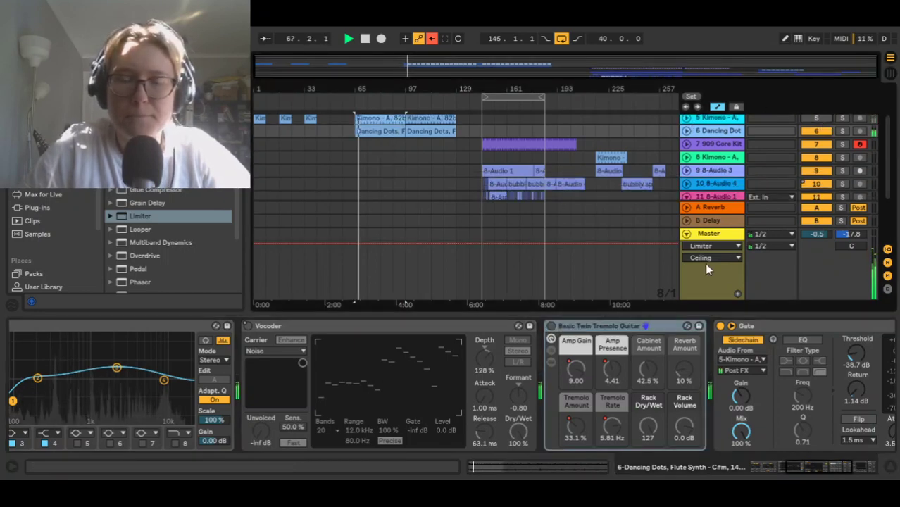
pyautogui.hscroll(3, 780, 446)
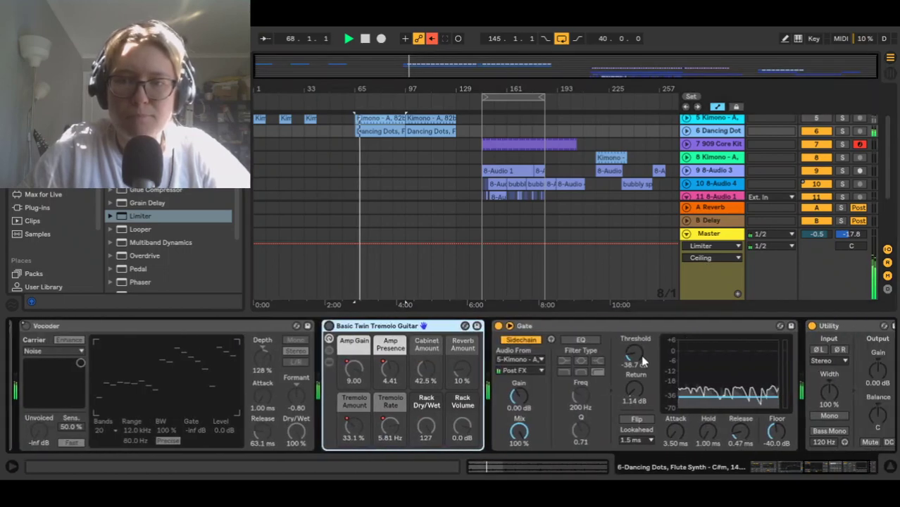
pyautogui.moveTo(631, 360); pyautogui.dragTo(630, 409)
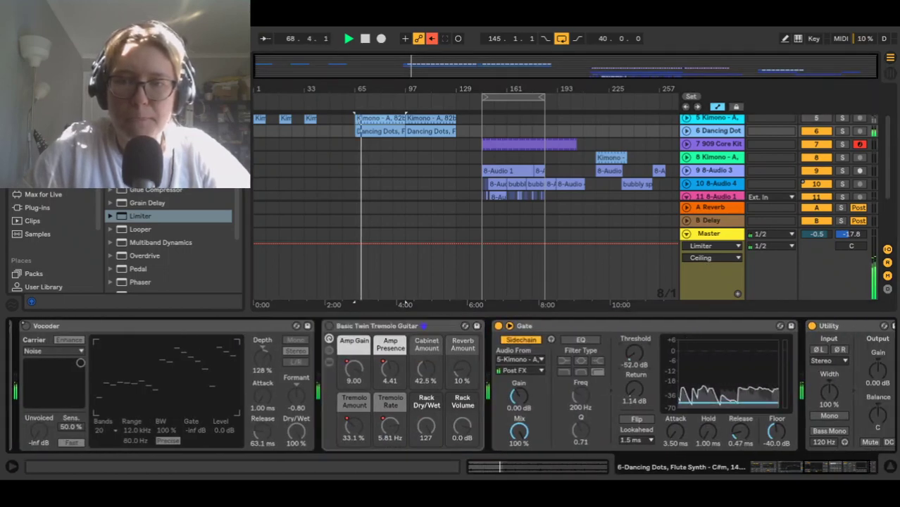
pyautogui.moveTo(634, 354); pyautogui.dragTo(634, 331)
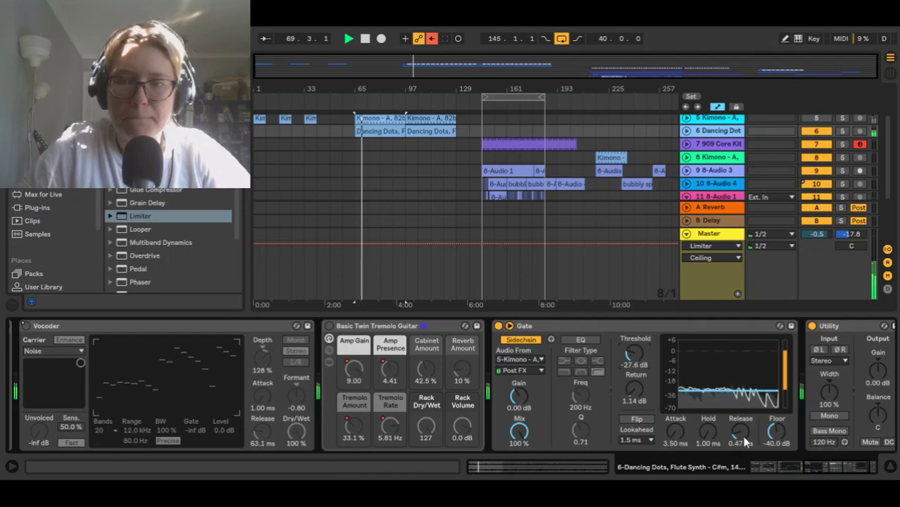
# - Set the Gate's release to 0.23 ms and threshold to -30.0 dB, and compare playback with the Gate bypassed and re-enabled
pyautogui.moveTo(743, 437); pyautogui.dragTo(744, 437)
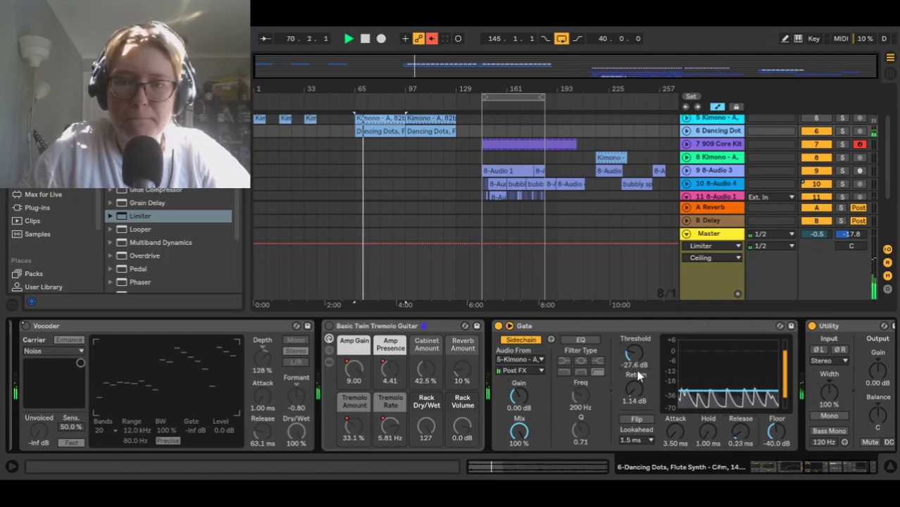
pyautogui.moveTo(634, 357); pyautogui.dragTo(635, 361)
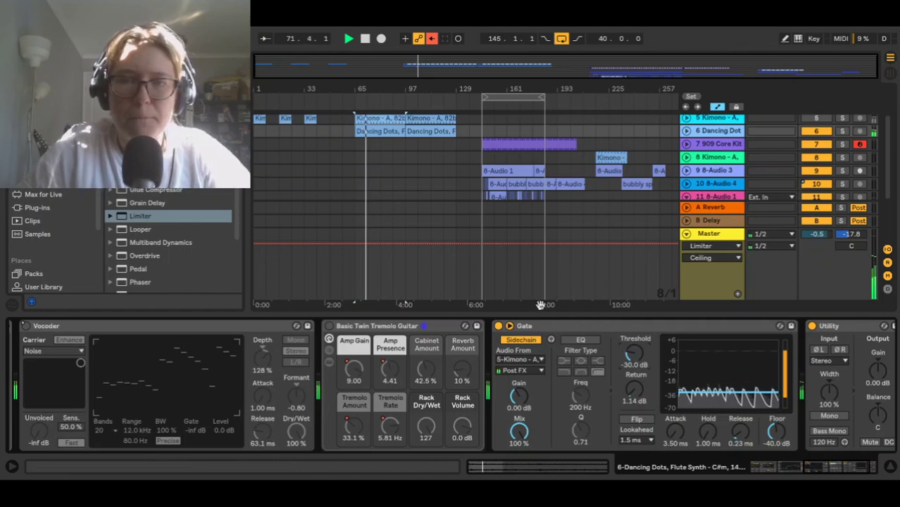
pyautogui.click(499, 327)
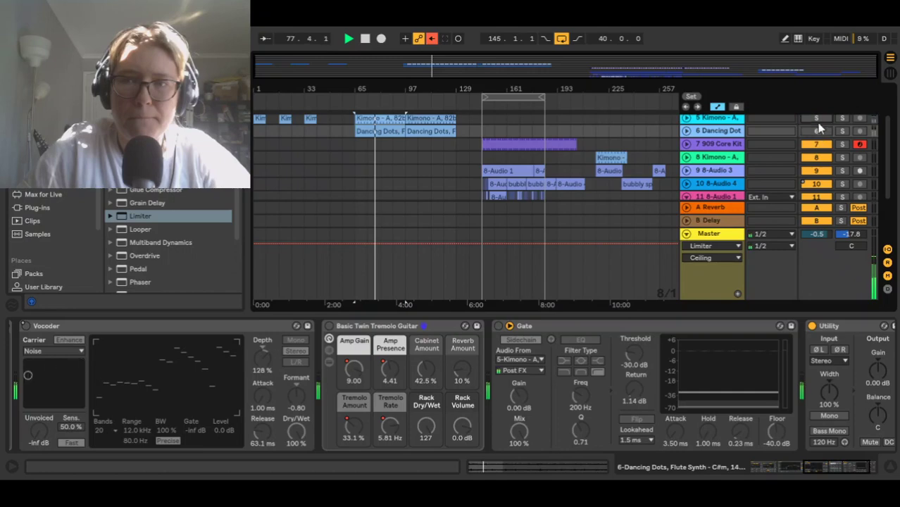
pyautogui.click(498, 327)
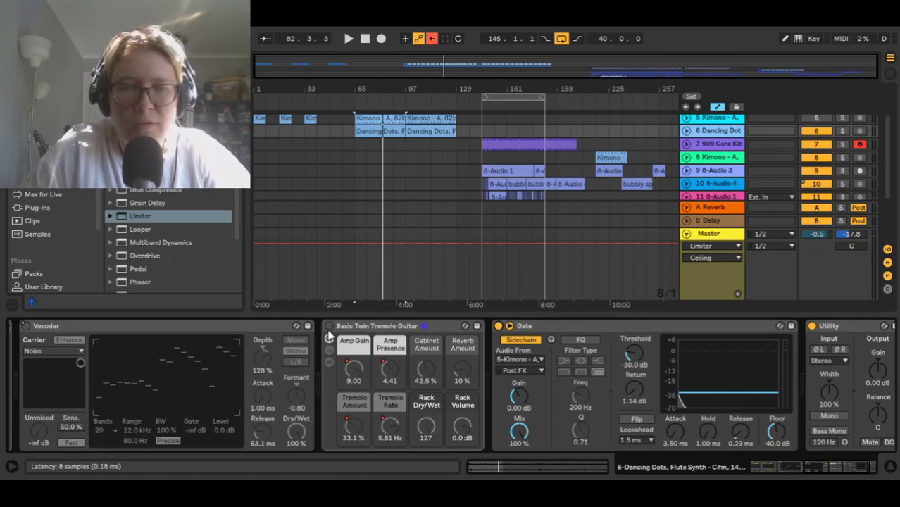
# - Turn Basic Twin Tremolo Guitar back on in the Dancing Dots effects chain and replay from bar 65
pyautogui.scroll(10, 251, 366)
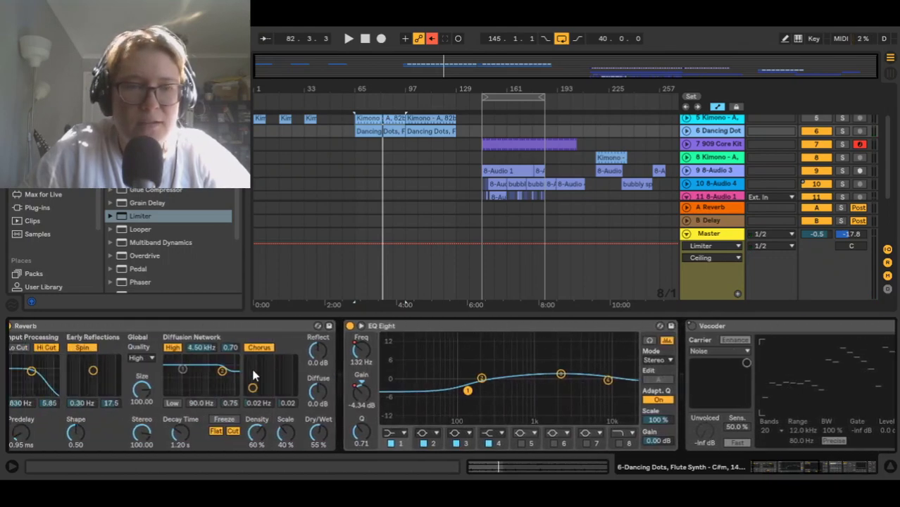
pyautogui.scroll(-10, 254, 376)
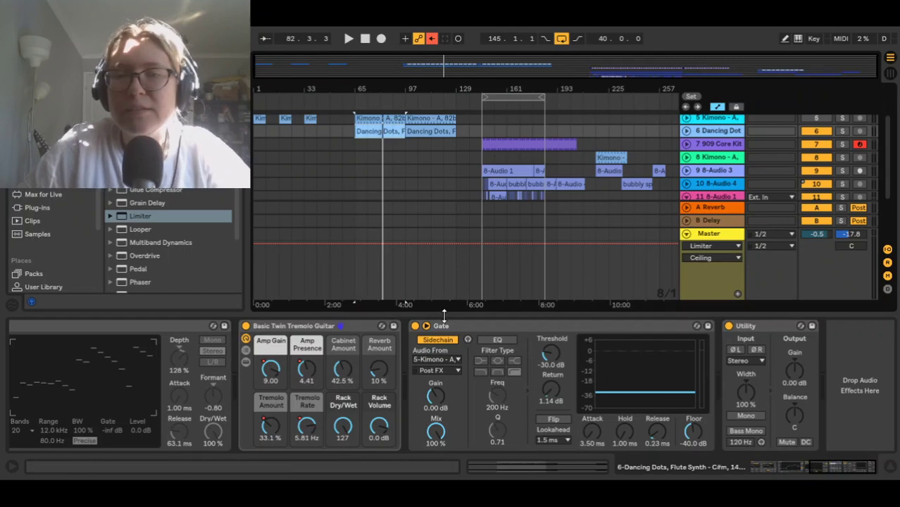
pyautogui.press('space')
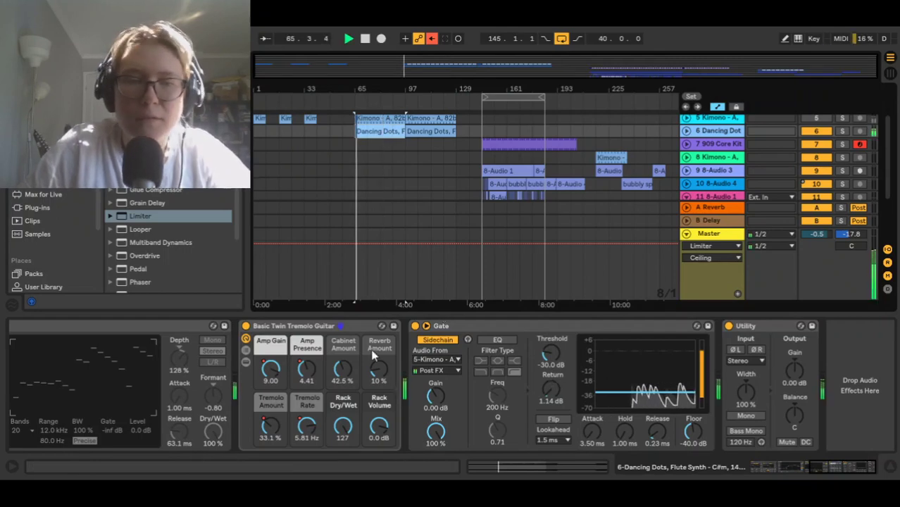
# - Lower the Utility gain to -9.44 dB and set the Gate to -25.4 dB threshold, 7.05 dB return, 1.34 ms hold and 0.10 ms release
pyautogui.hscroll(-8, 286, 348)
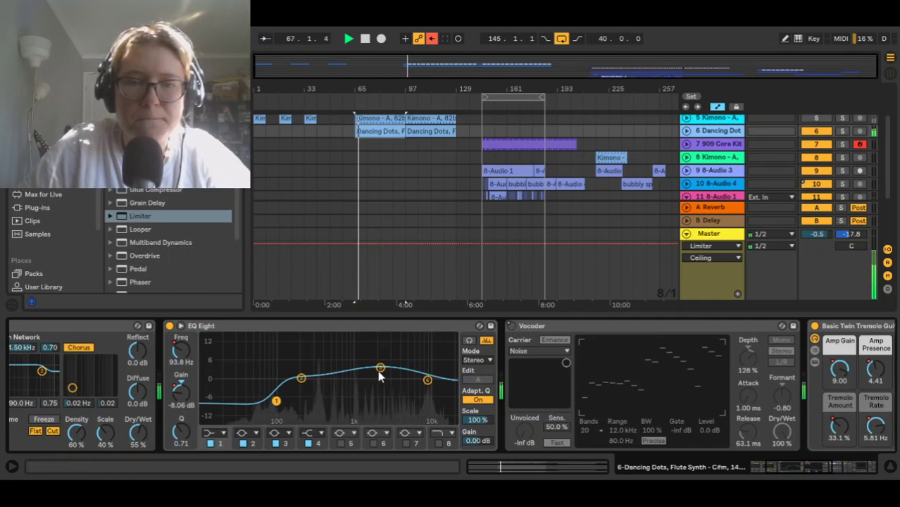
pyautogui.hscroll(6, 729, 376)
pyautogui.hscroll(3, 727, 371)
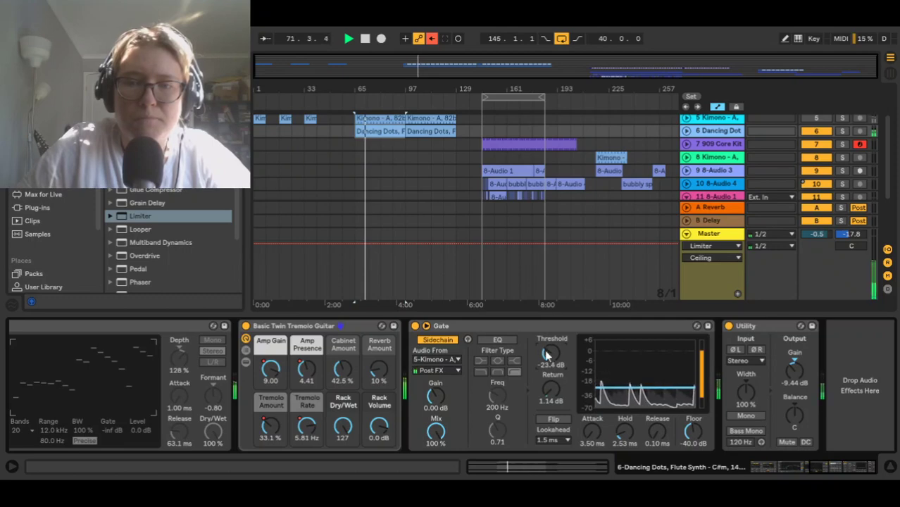
pyautogui.moveTo(623, 437); pyautogui.dragTo(623, 445)
pyautogui.moveTo(551, 390); pyautogui.dragTo(551, 365)
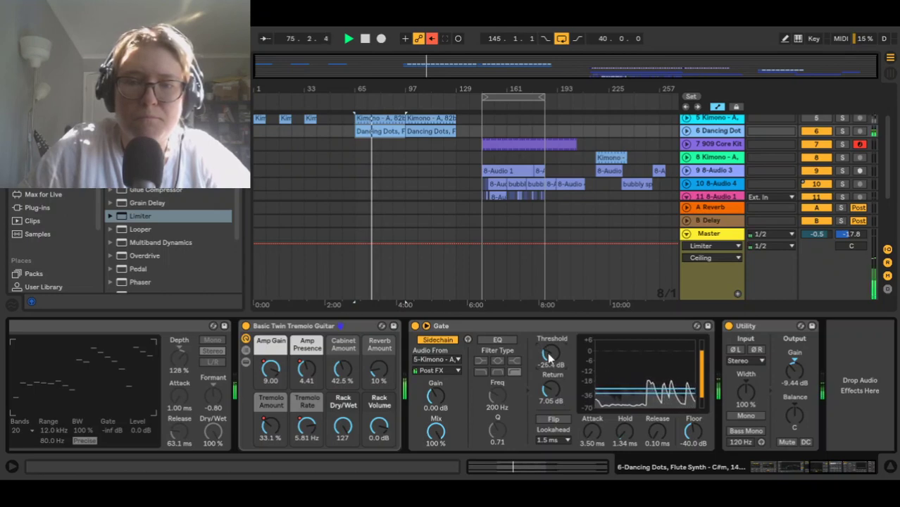
# - Turn on the Vocoder on the Dancing Dots track, adjust its noise carrier and redraw its filter bands as a rising curve during playback
pyautogui.hscroll(-3, 329, 377)
pyautogui.hscroll(-1, 331, 382)
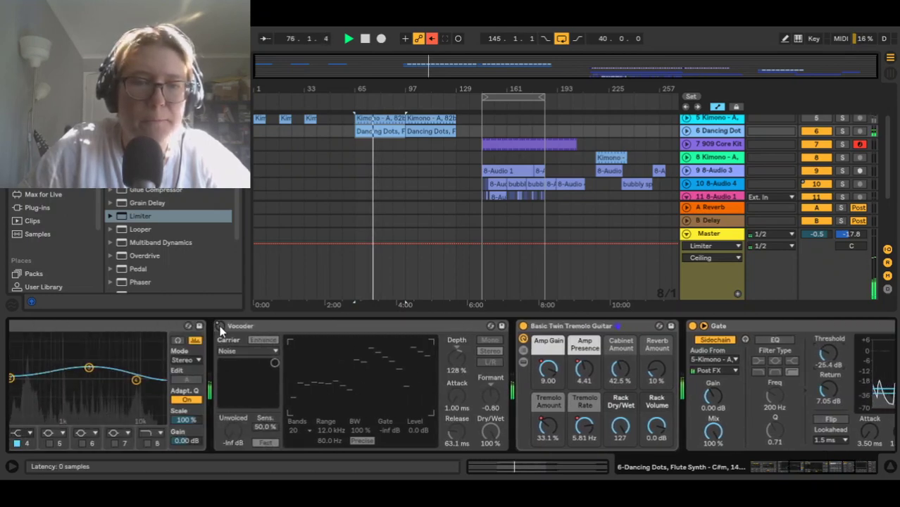
pyautogui.click(220, 326)
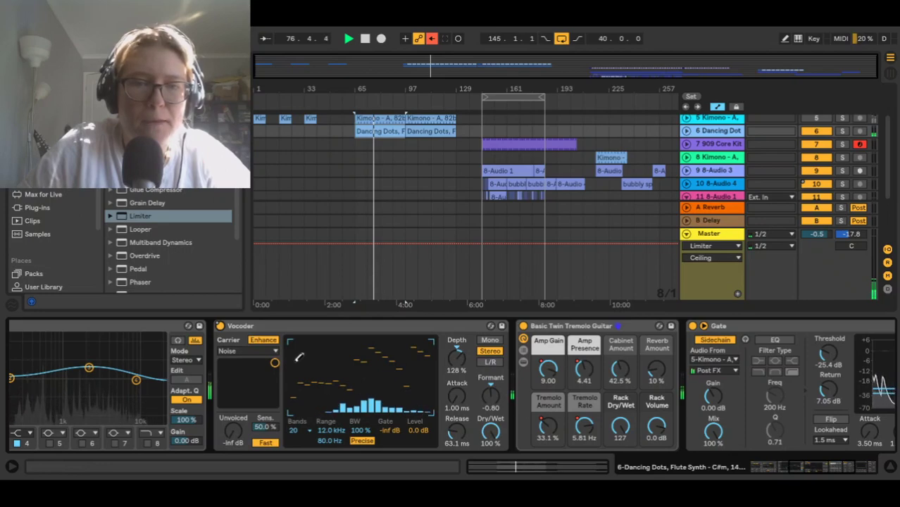
pyautogui.moveTo(295, 356)
pyautogui.mouseDown()
pyautogui.moveTo(322, 348)
pyautogui.moveTo(382, 376)
pyautogui.moveTo(408, 358)
pyautogui.mouseUp()
pyautogui.click(241, 388)
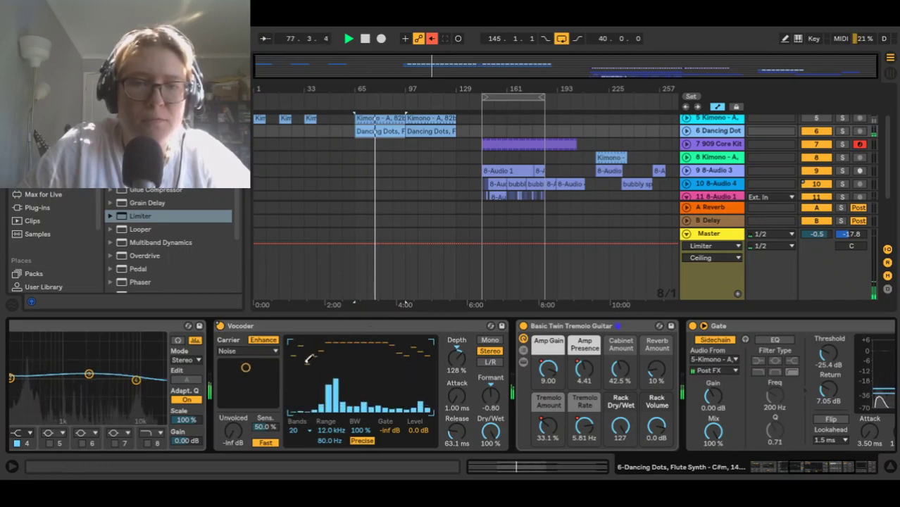
pyautogui.moveTo(301, 366); pyautogui.dragTo(435, 339)
# - Reset the Utility gain, set the Vocoder's formant to 0.00 and reshape its filter bands, ending with playback stopped
pyautogui.hscroll(5, 656, 389)
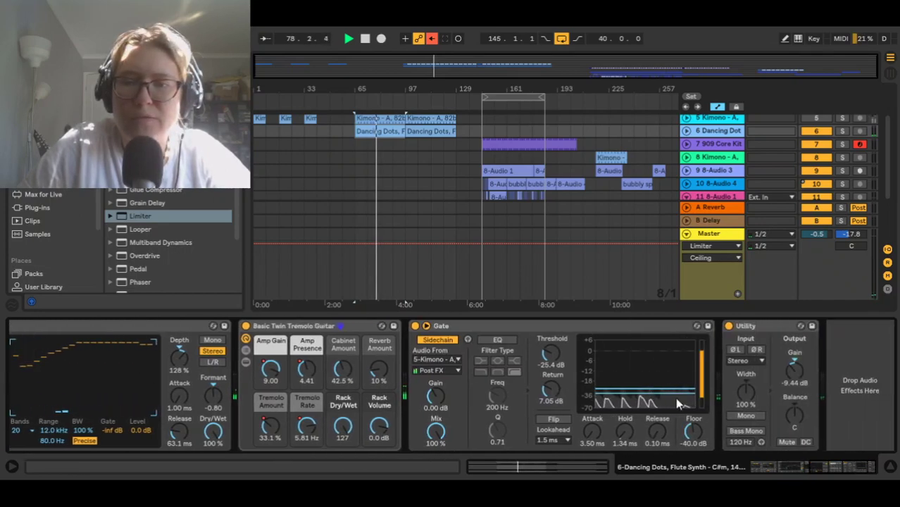
pyautogui.doubleClick(790, 375)
pyautogui.hscroll(-5, 288, 423)
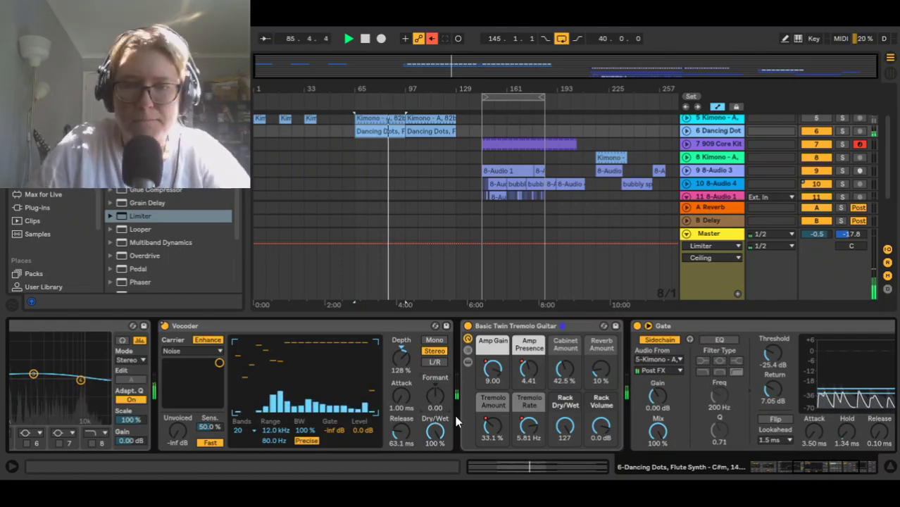
pyautogui.hscroll(-5, 334, 434)
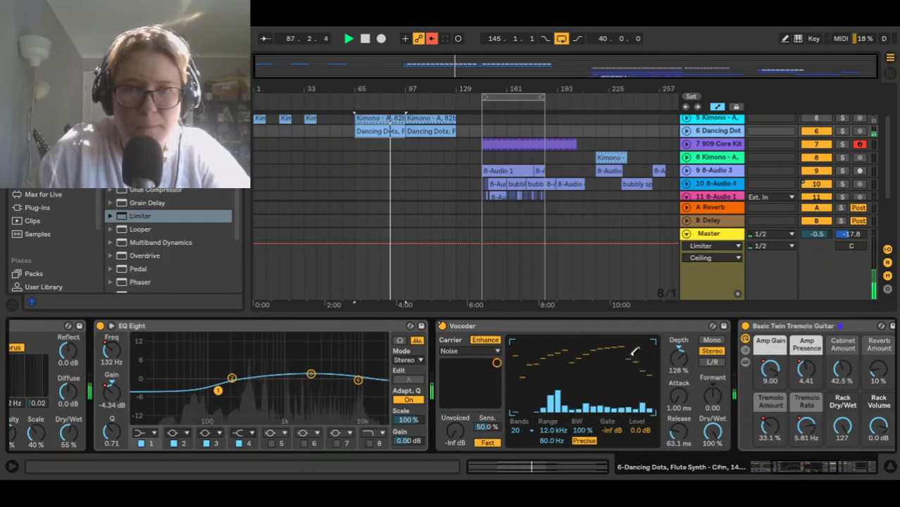
pyautogui.press('space')
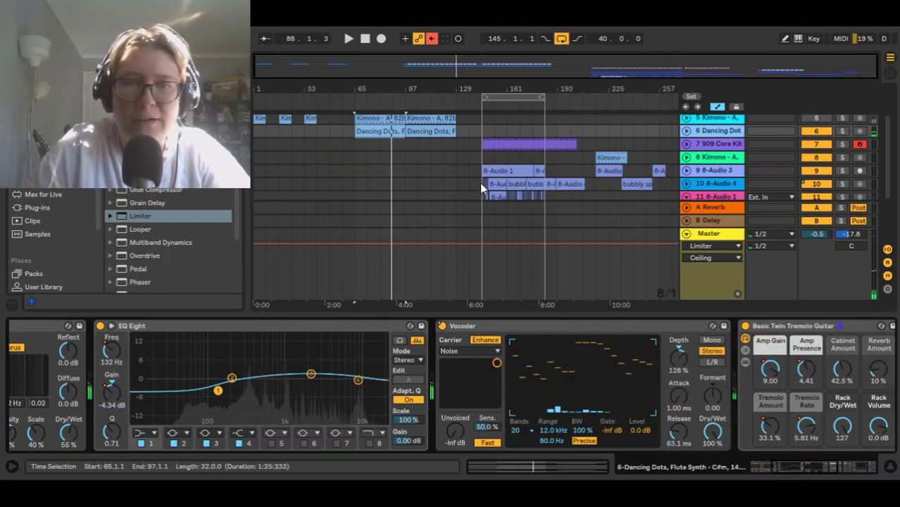
# - Select the "bubbly spinny noisy" clip at bar 161, solo the 10 8-Audio 4 track and play from there
pyautogui.moveTo(503, 316); pyautogui.dragTo(519, 412)
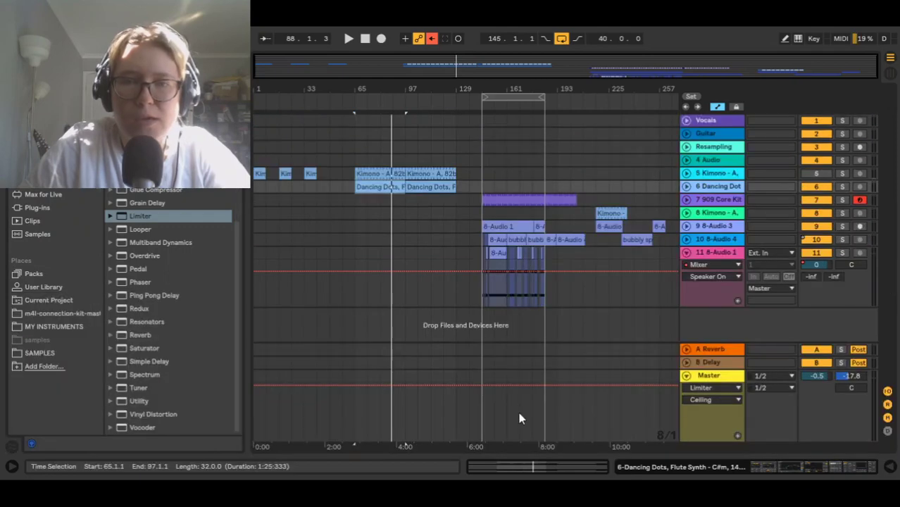
pyautogui.scroll(3, 515, 249)
pyautogui.click(502, 239)
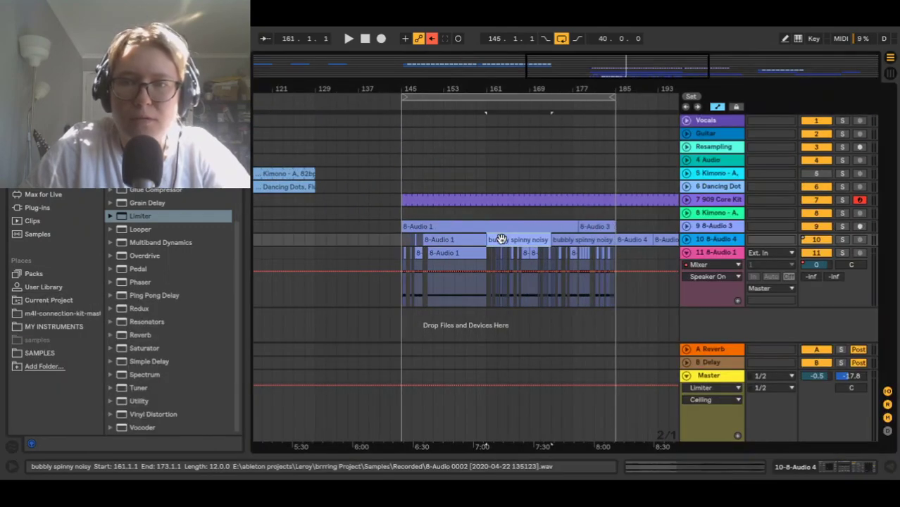
pyautogui.click(843, 240)
pyautogui.press('space')
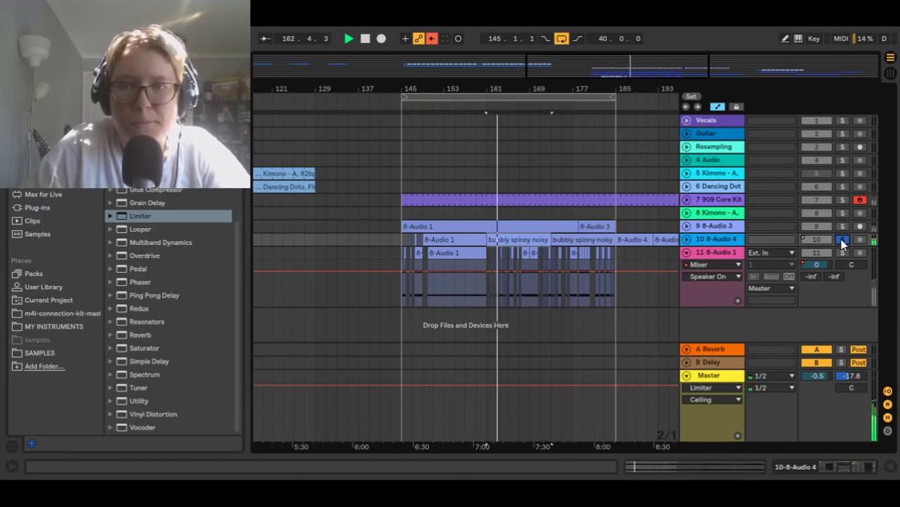
# - Examine the effects on the 8-Audio 4, 8-Audio 1 and 8-Audio 3 tracks and the devices on the 909 Core Kit track
pyautogui.doubleClick(729, 239)
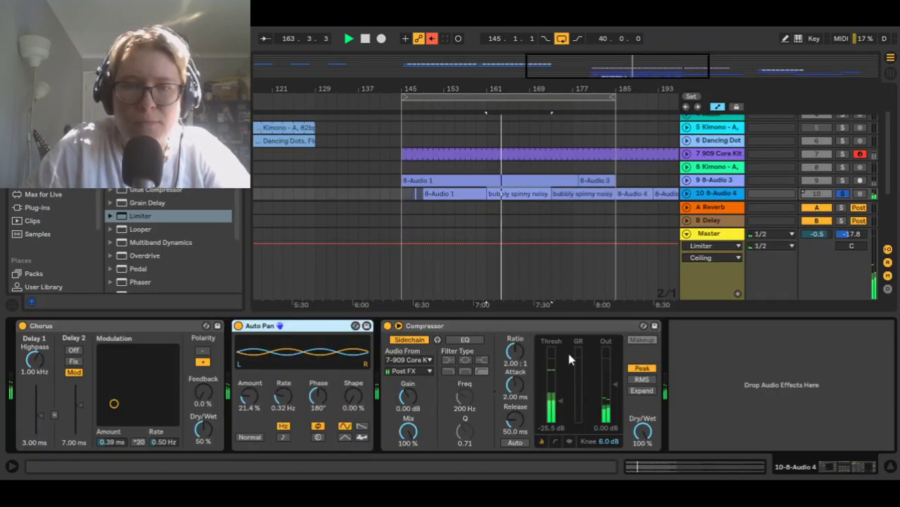
pyautogui.scroll(-2, 608, 197)
pyautogui.click(698, 178)
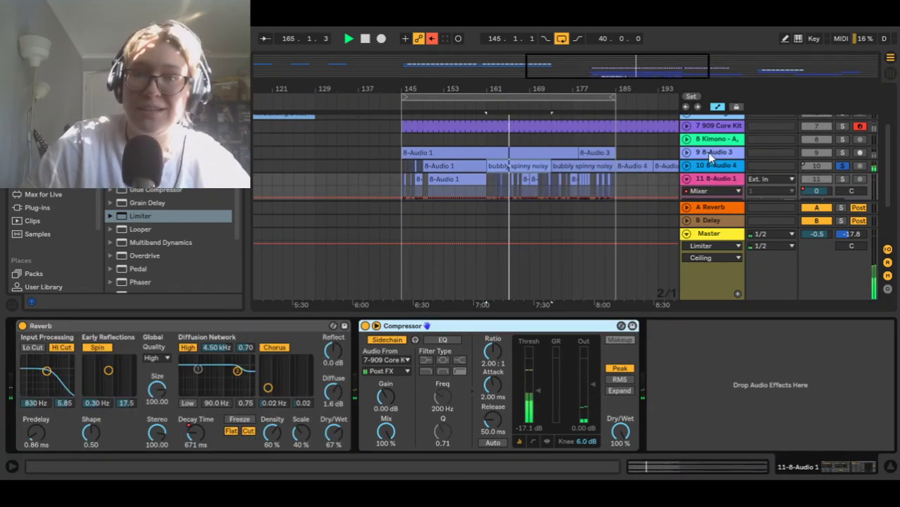
pyautogui.click(708, 152)
pyautogui.click(623, 126)
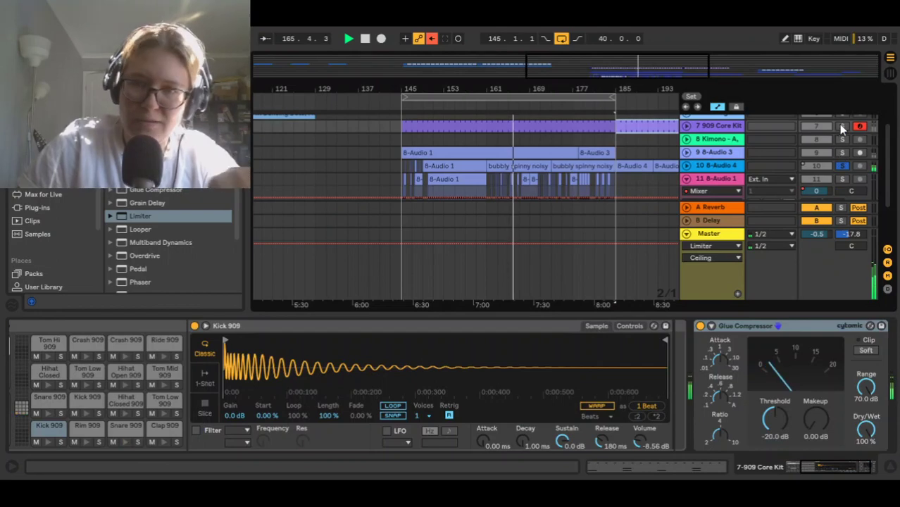
# - Solo the 909 Core Kit track alongside 8-Audio 4 to hear them together, and unsolo it again
pyautogui.click(843, 126)
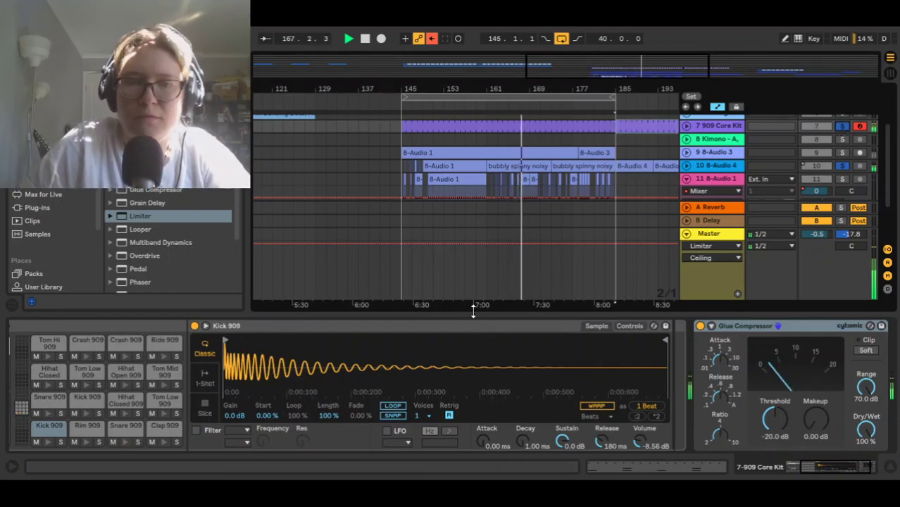
pyautogui.moveTo(502, 416); pyautogui.dragTo(503, 443)
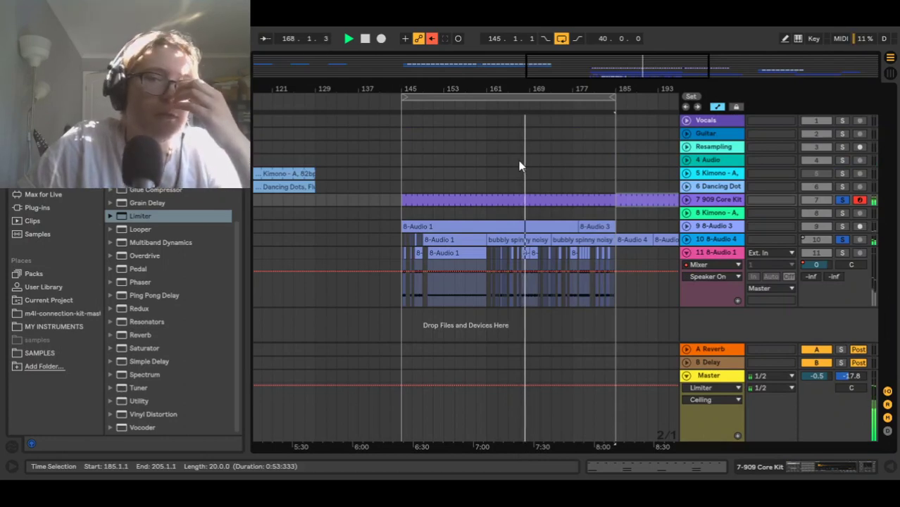
pyautogui.hscroll(-5, 341, 225)
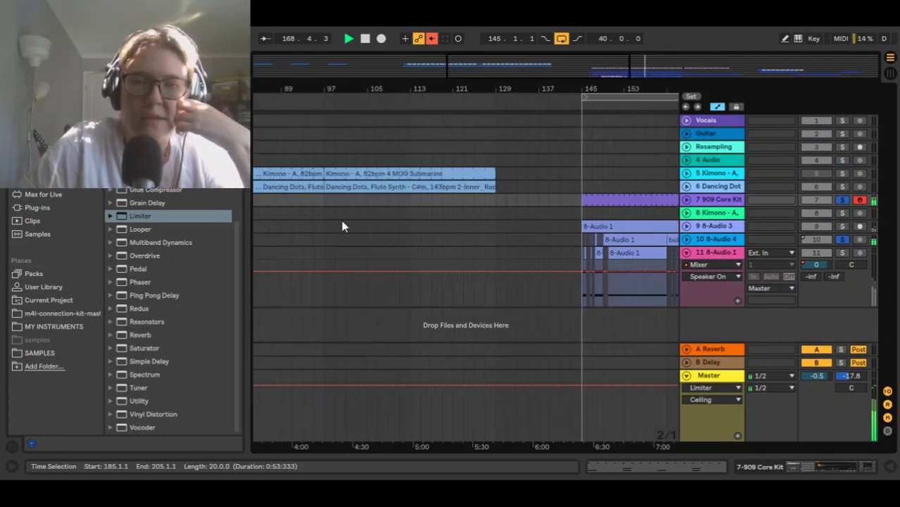
pyautogui.hscroll(5, 490, 222)
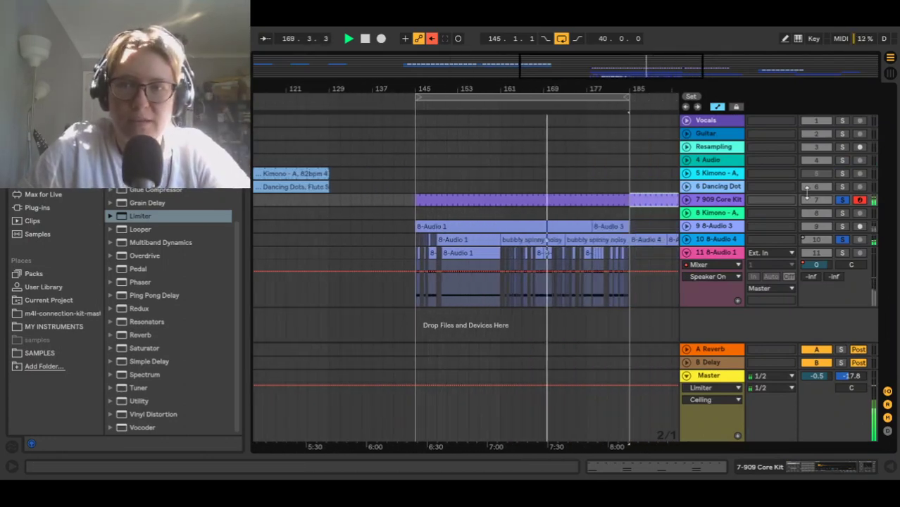
pyautogui.click(842, 199)
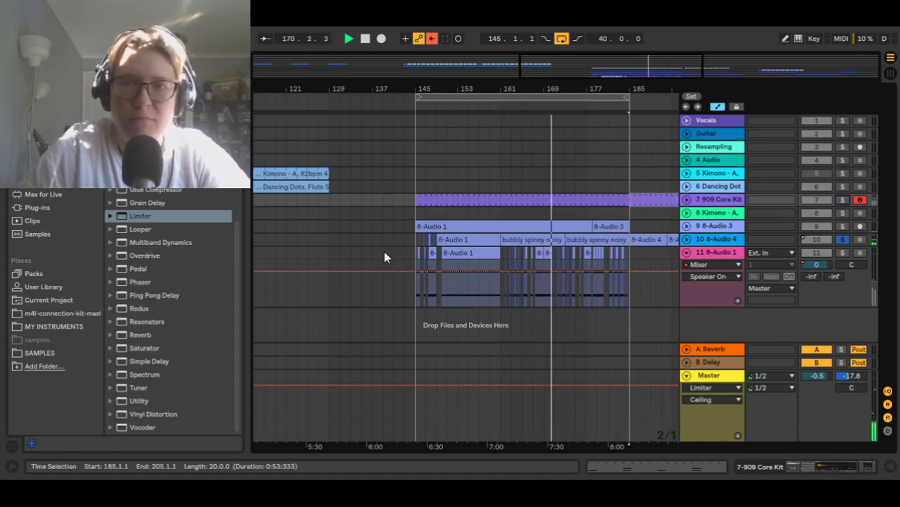
# - Play from the Kimono clip at bar 65 with the Kimono and Dancing Dots tracks soloed instead of 8-Audio 4
pyautogui.hscroll(-5, 384, 255)
pyautogui.hscroll(-4, 496, 232)
pyautogui.scroll(-4, 496, 233)
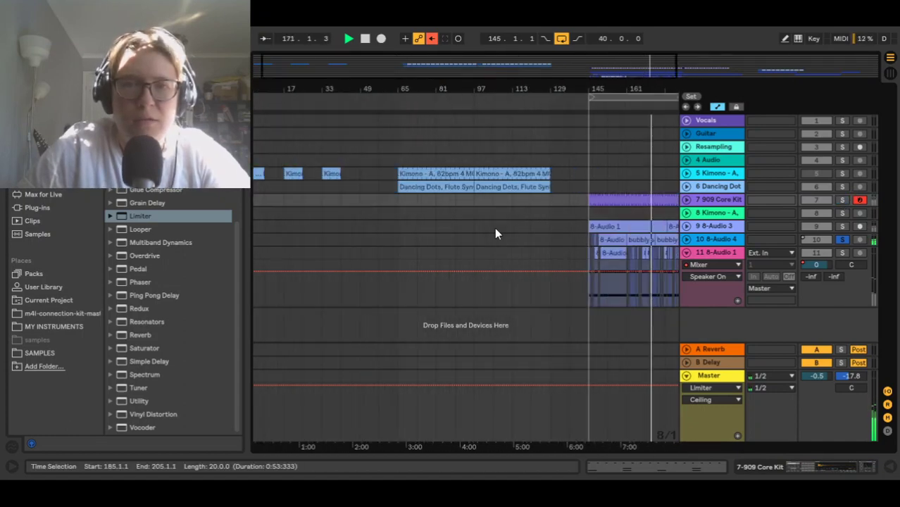
pyautogui.click(422, 174)
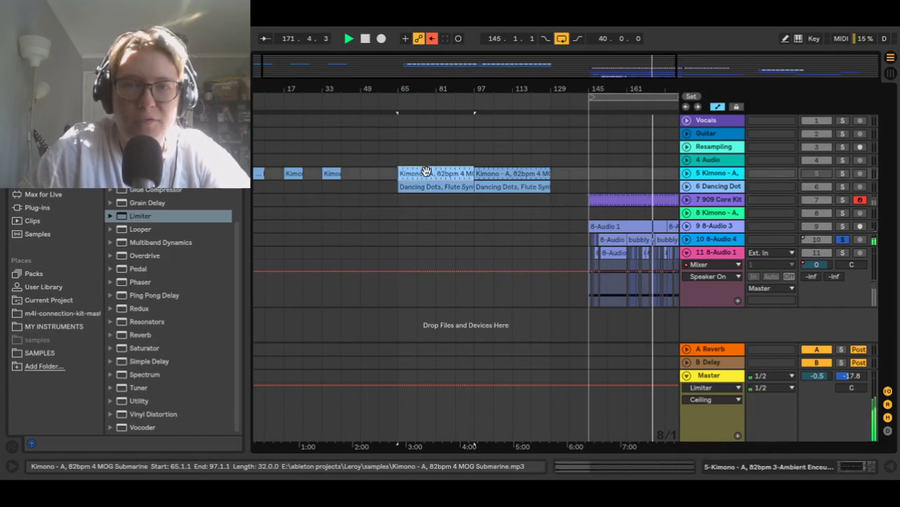
pyautogui.press('space')
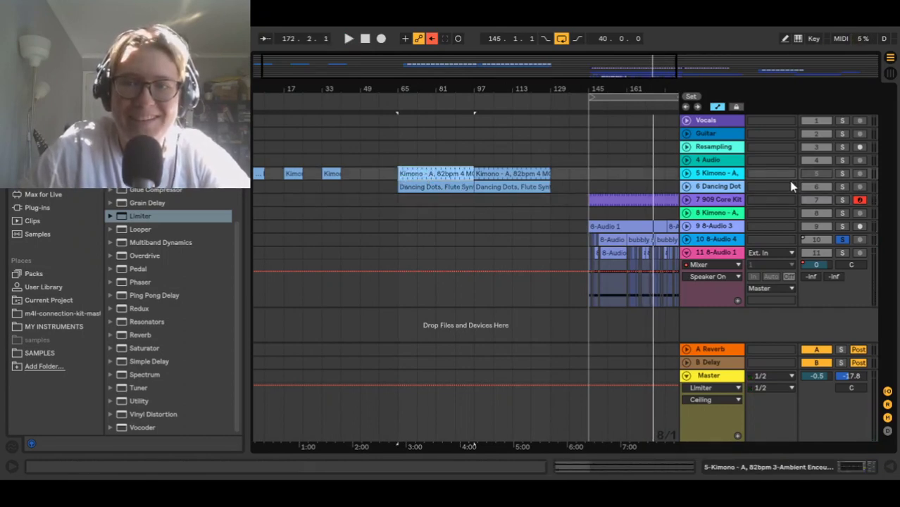
pyautogui.press('space')
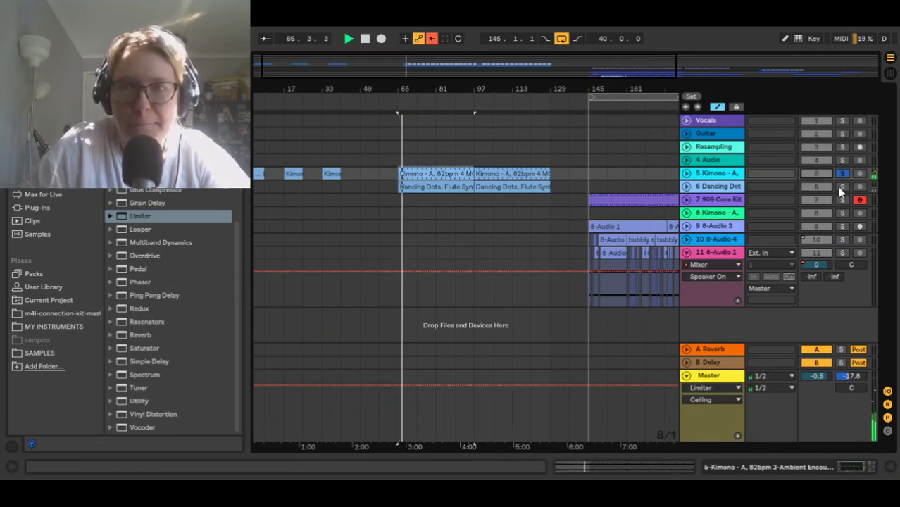
pyautogui.click(842, 188)
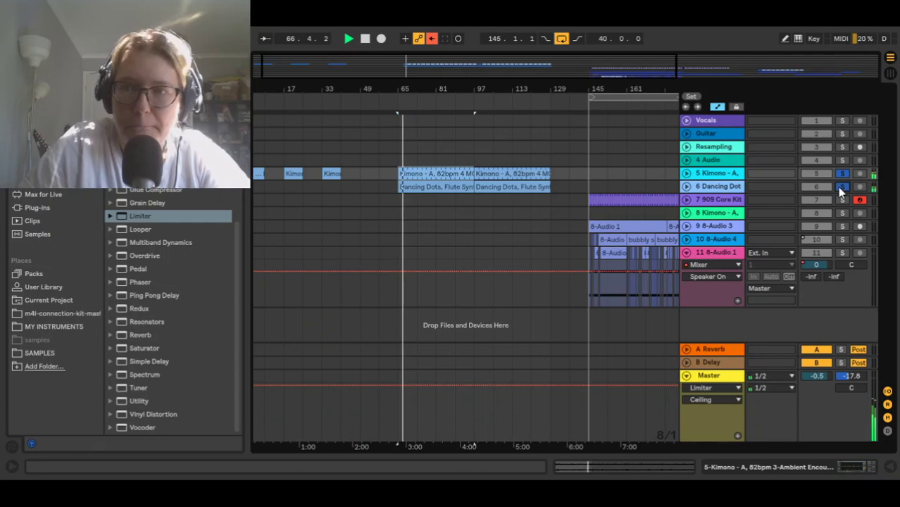
# - Unfold the Dancing Dots track and show its effects chain
pyautogui.click(688, 188)
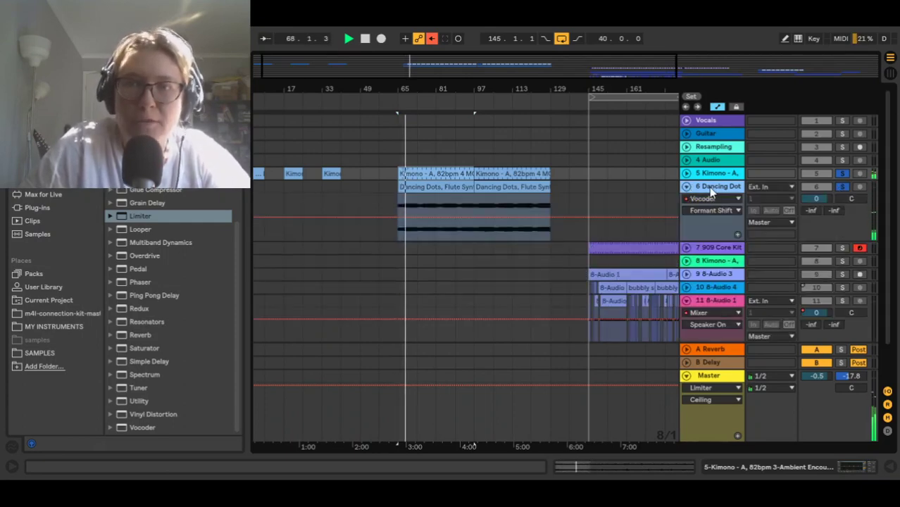
pyautogui.doubleClick(710, 188)
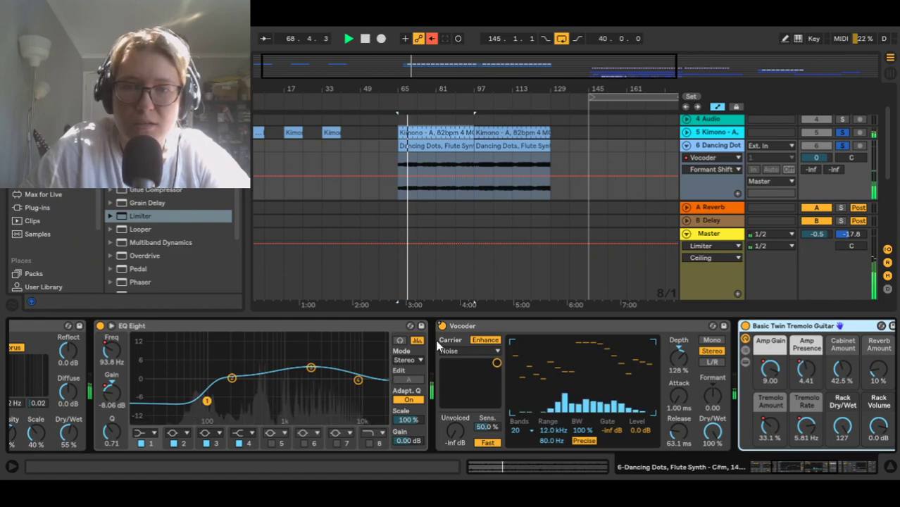
# - Bypass the Vocoder on the Dancing Dots track and lower its Utility output gain to -13.9 dB
pyautogui.hscroll(10, 531, 366)
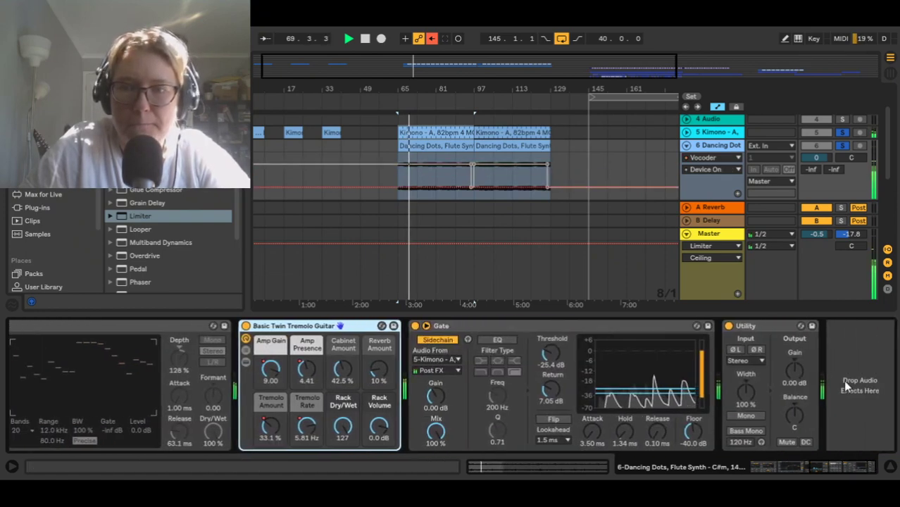
pyautogui.moveTo(795, 370); pyautogui.dragTo(795, 416)
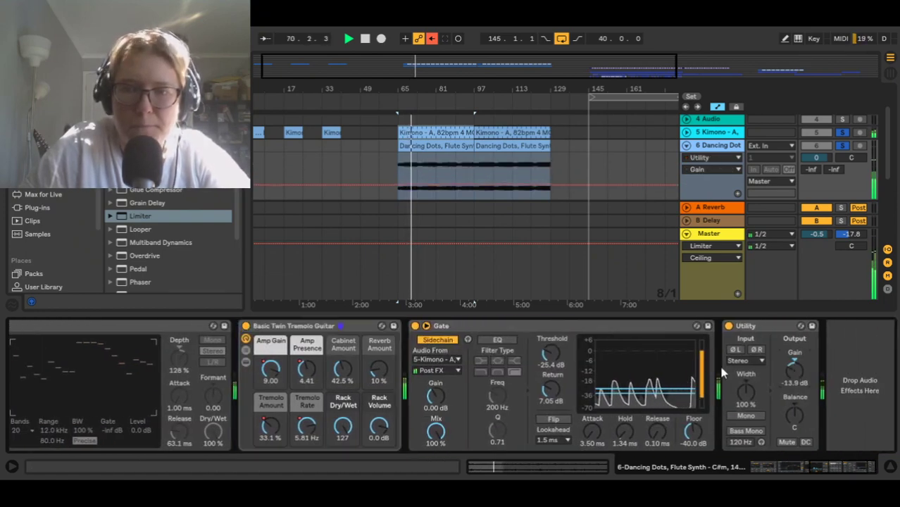
# - Try the Dancing Dots Gate flipped, with threshold -21.7 dB, return 6.29 dB and a longer hold of about 7.2 ms
pyautogui.click(552, 420)
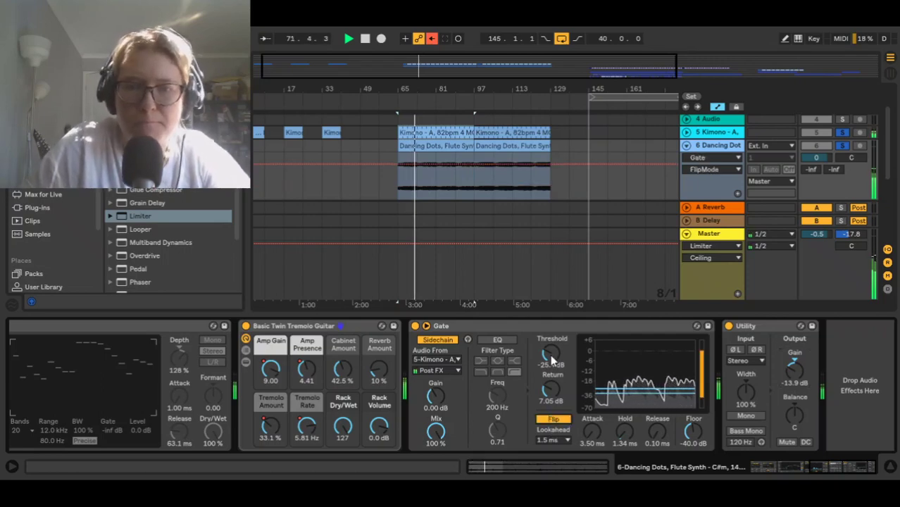
pyautogui.moveTo(552, 355)
pyautogui.mouseDown()
pyautogui.moveTo(552, 387)
pyautogui.moveTo(550, 354)
pyautogui.mouseUp()
pyautogui.moveTo(552, 390)
pyautogui.mouseDown()
pyautogui.moveTo(551, 401)
pyautogui.moveTo(550, 392)
pyautogui.mouseUp()
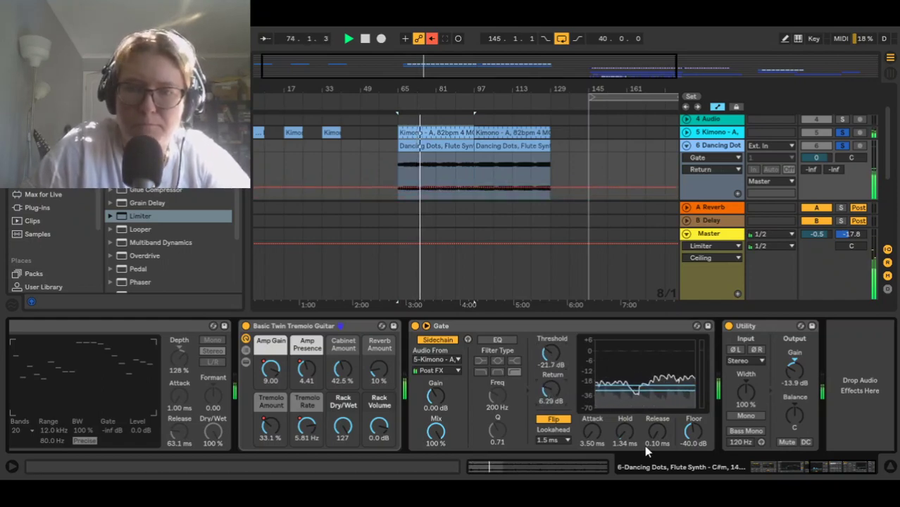
pyautogui.moveTo(624, 431); pyautogui.dragTo(625, 441)
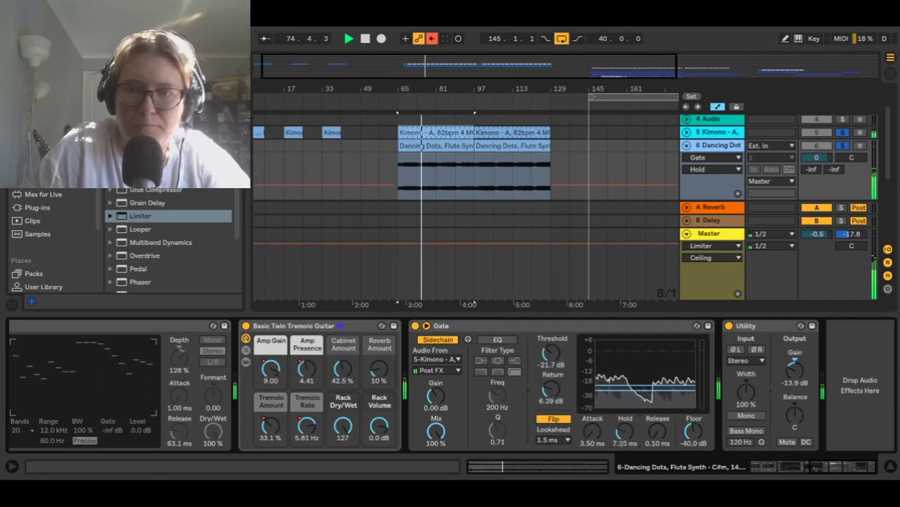
# - Turn off the Gate's Flip, set its hold to 4.27 ms and threshold to -30.9 dB, and lower its return to about 3.4 dB
pyautogui.click(553, 419)
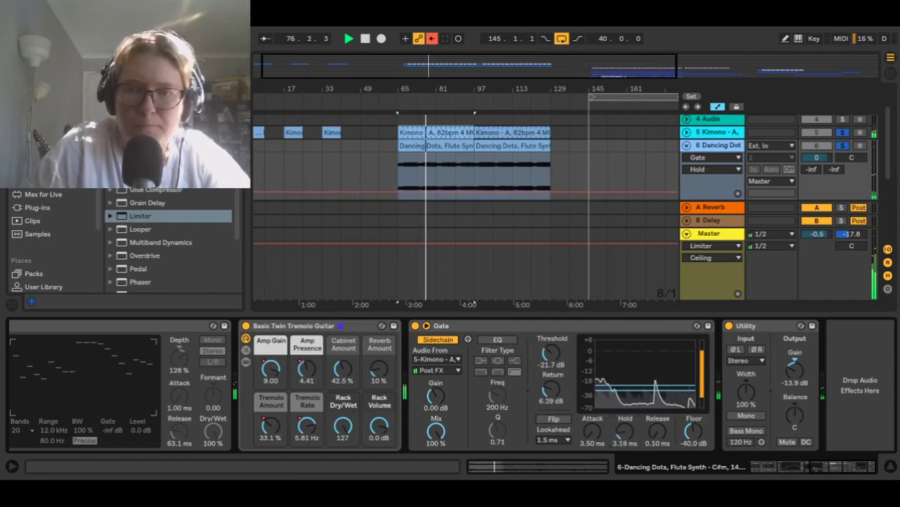
pyautogui.moveTo(625, 441); pyautogui.dragTo(624, 436)
pyautogui.moveTo(554, 359); pyautogui.dragTo(552, 393)
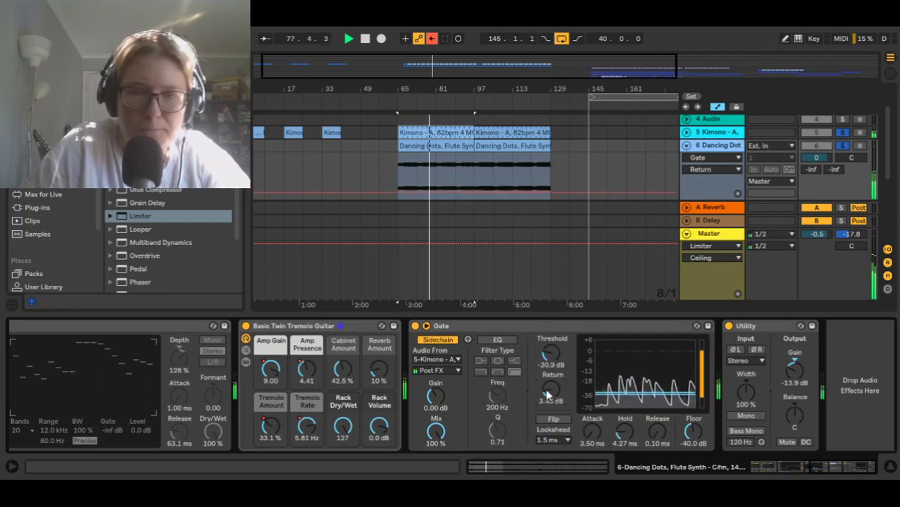
# - Sweep band 1 of the Dancing Dots EQ Eight upward, settle it just below band 2's frequency, and stop playback
pyautogui.hscroll(-8, 169, 384)
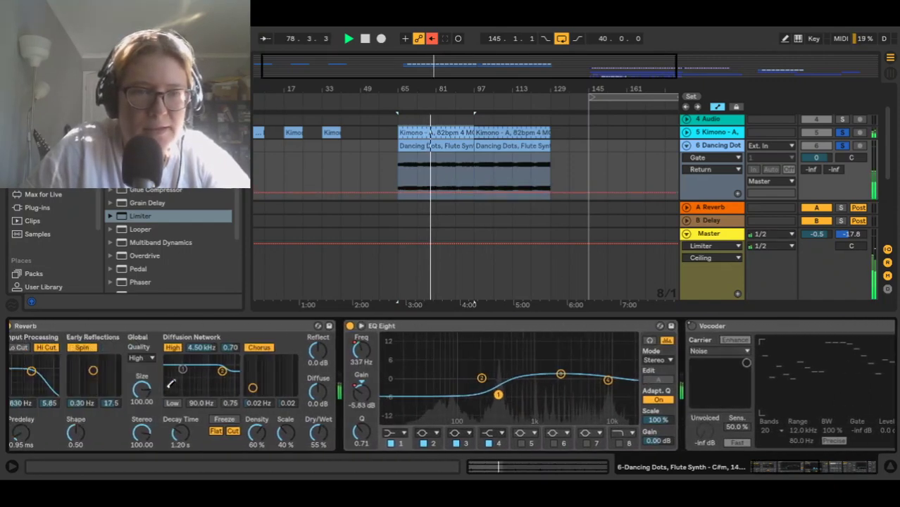
pyautogui.hscroll(-1, 170, 384)
pyautogui.moveTo(517, 395); pyautogui.dragTo(537, 401)
pyautogui.hscroll(6, 558, 413)
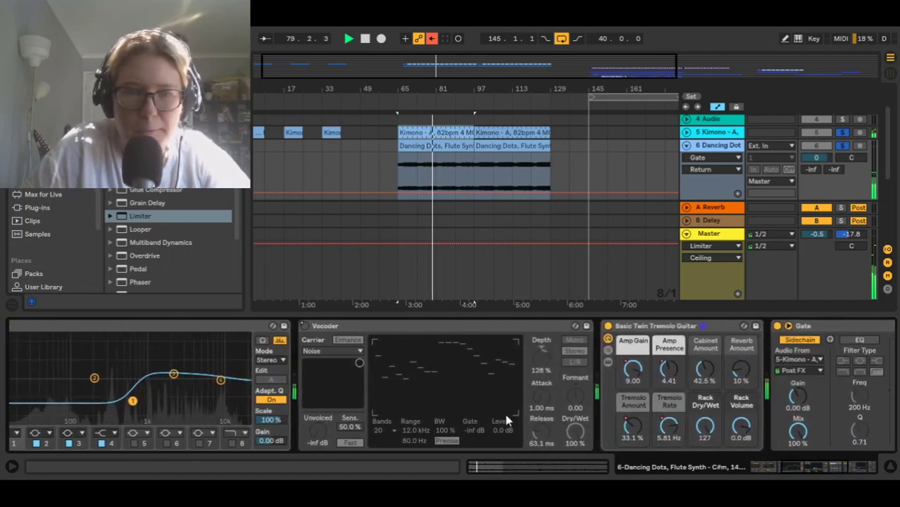
pyautogui.moveTo(132, 401); pyautogui.dragTo(80, 390)
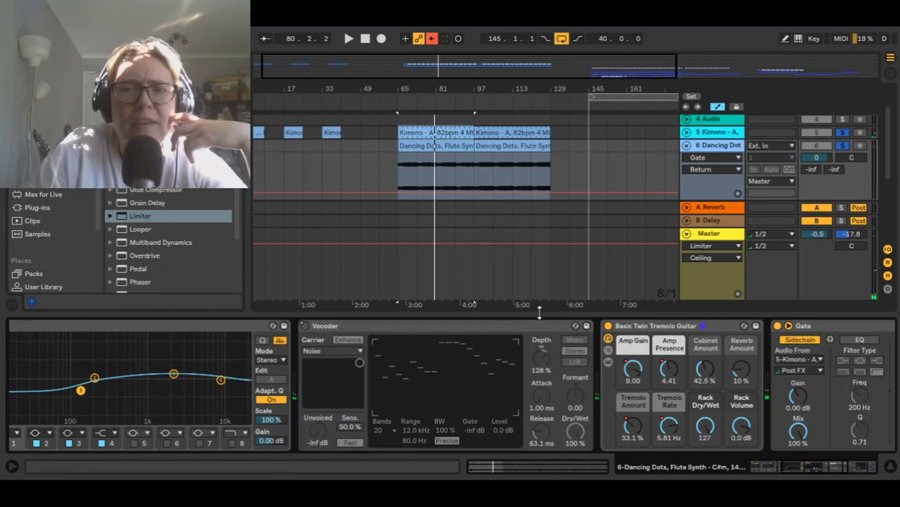
# - Hide the device view and examine the layered clips in the section starting at bar 145
pyautogui.moveTo(555, 421); pyautogui.dragTo(555, 452)
pyautogui.hscroll(4, 545, 203)
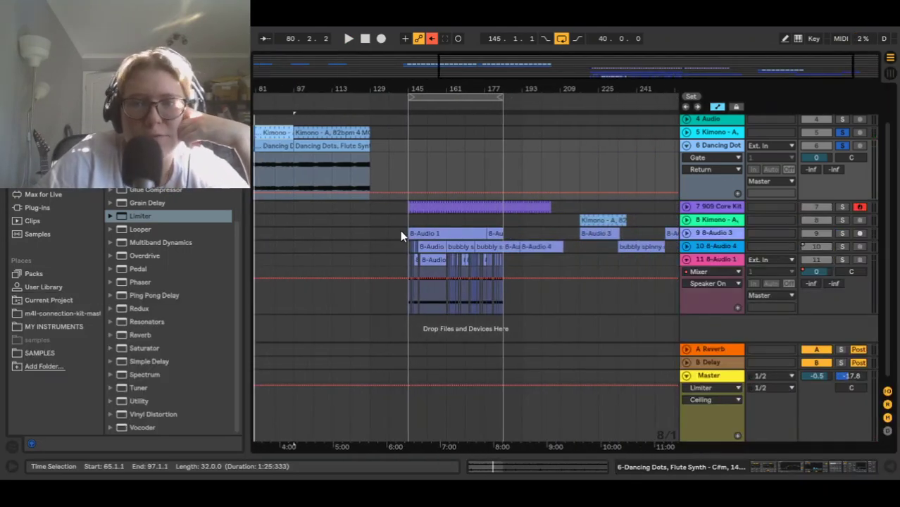
pyautogui.scroll(3, 414, 237)
pyautogui.scroll(-1, 414, 236)
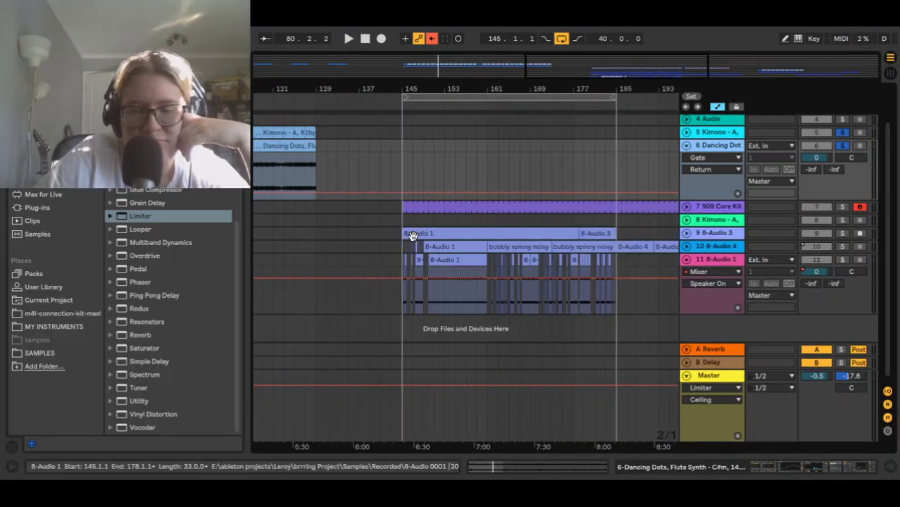
pyautogui.hscroll(3, 414, 235)
pyautogui.scroll(-3, 413, 235)
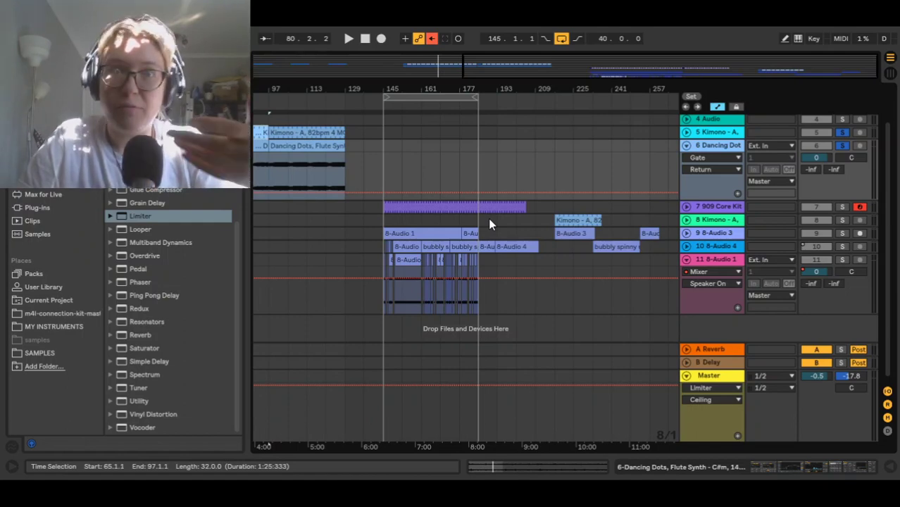
# - Select the 8-Audio 1 clip at bar 145 on the 8-Audio 3 track and compare it with the chopped clips below
pyautogui.click(386, 233)
pyautogui.press('z')
pyautogui.hscroll(3, 564, 254)
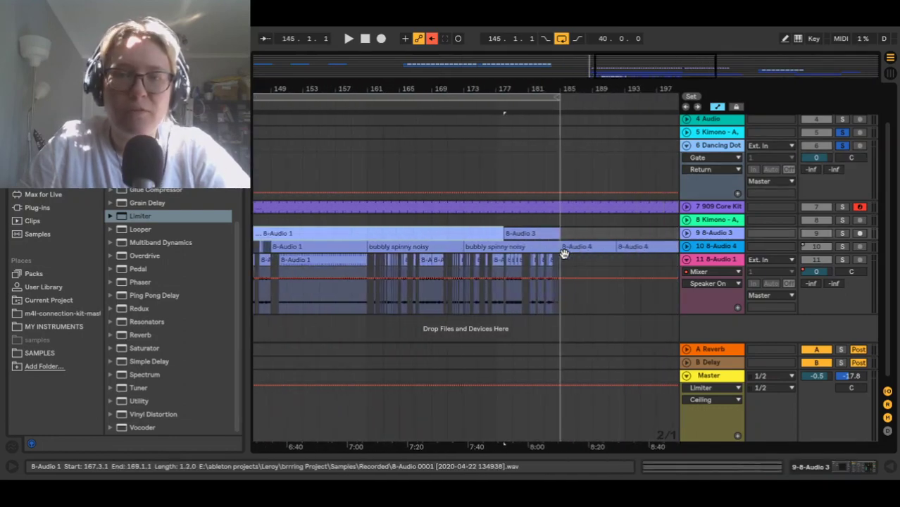
pyautogui.scroll(-2, 407, 264)
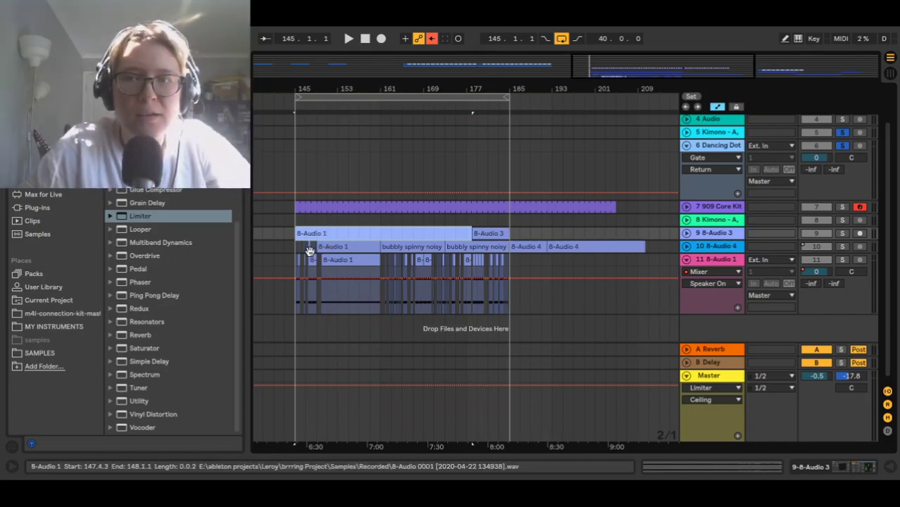
pyautogui.scroll(2, 311, 252)
pyautogui.hscroll(-2, 311, 252)
# - Unsolo the Kimono and Dancing Dots tracks and play the recorded audio section from bar 145
pyautogui.click(844, 132)
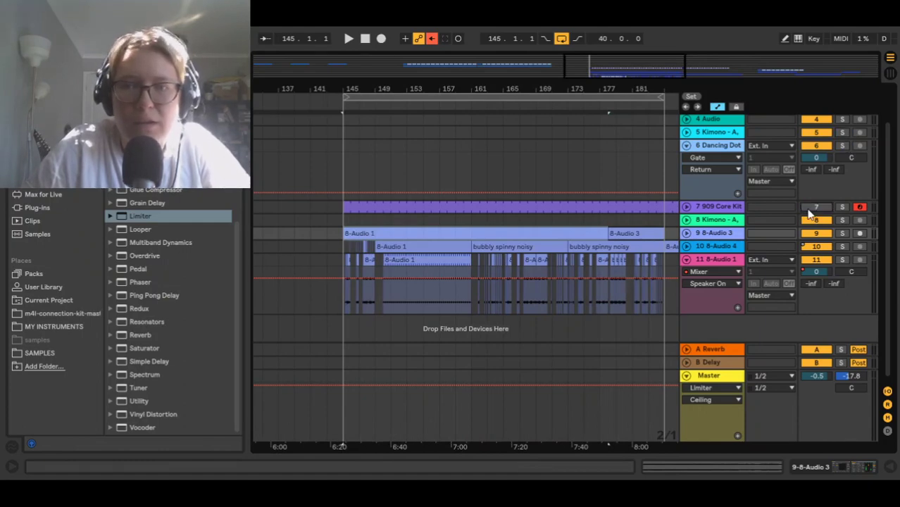
pyautogui.click(354, 296)
pyautogui.scroll(4, 354, 295)
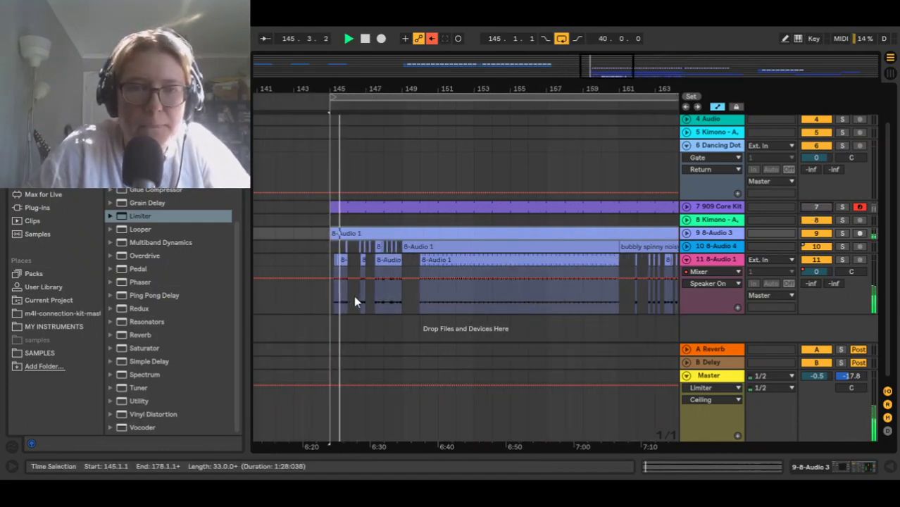
pyautogui.hscroll(-2, 354, 302)
# - Unfold the 8-Audio 4 track and examine how its chopped clips alternate with those on 8-Audio 1
pyautogui.click(687, 246)
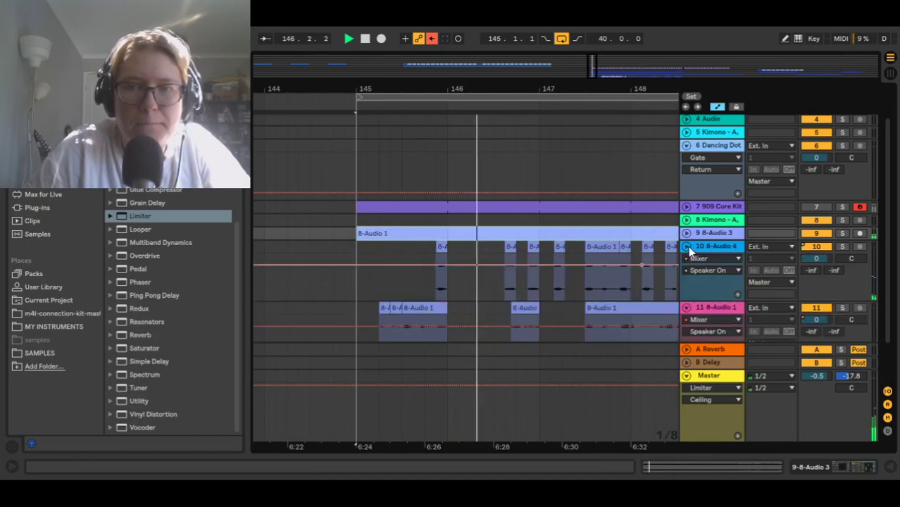
pyautogui.scroll(-4, 533, 300)
pyautogui.hscroll(2, 533, 300)
pyautogui.scroll(-1, 533, 300)
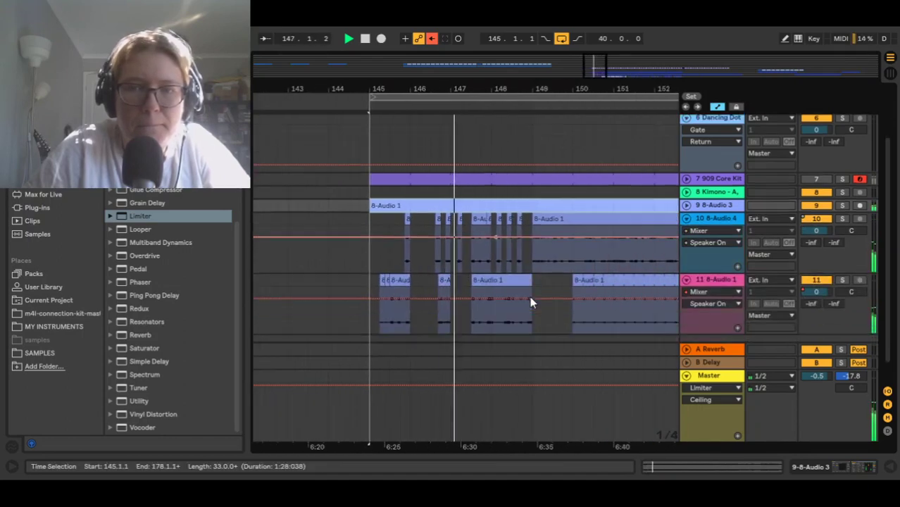
# - Solo the 8-Audio 1 track with its effects shown, play from 147.4 and briefly bypass its Reverb for comparison, then stop
pyautogui.doubleClick(723, 281)
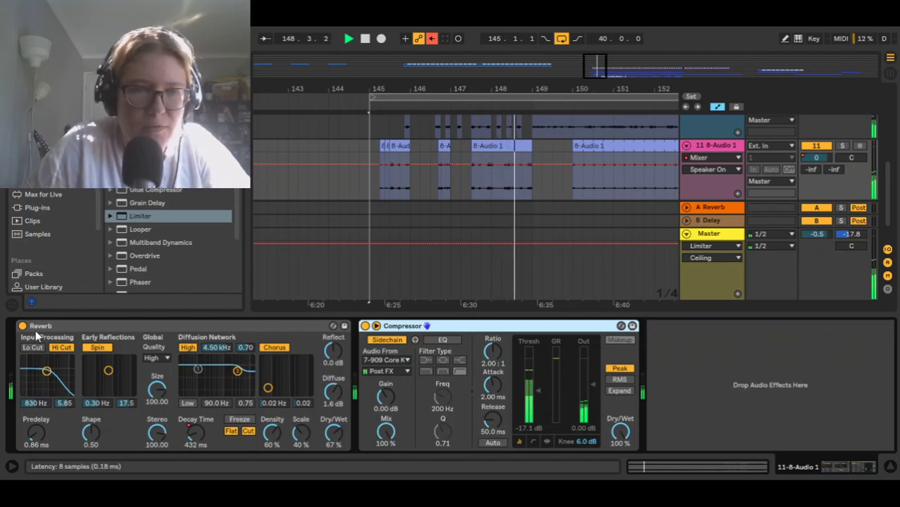
pyautogui.click(844, 149)
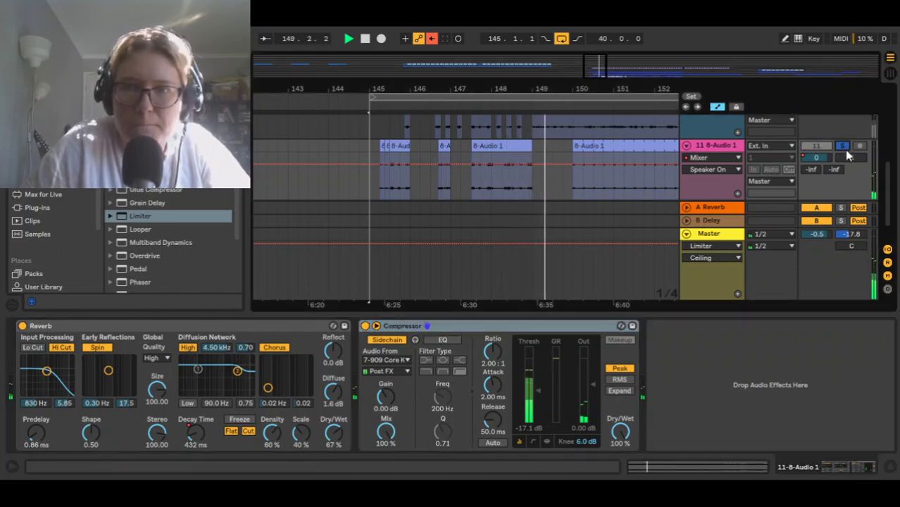
pyautogui.click(480, 187)
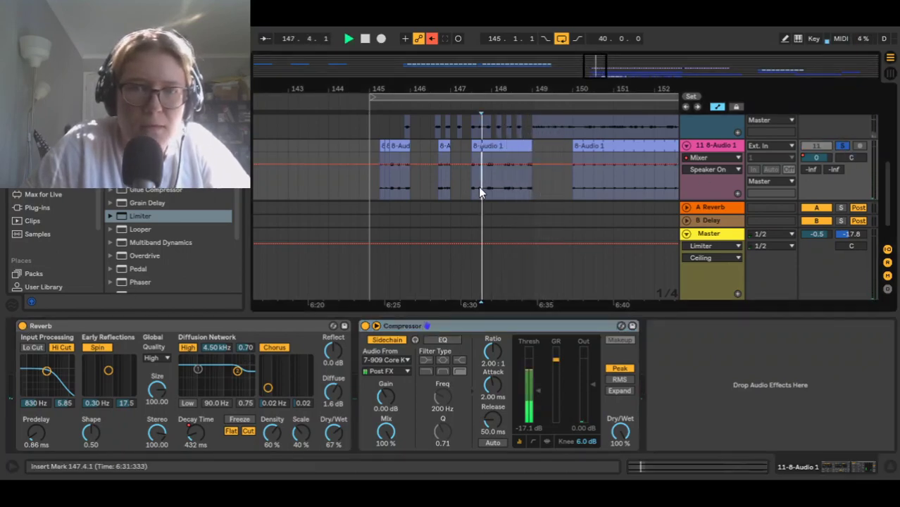
pyautogui.click(44, 326)
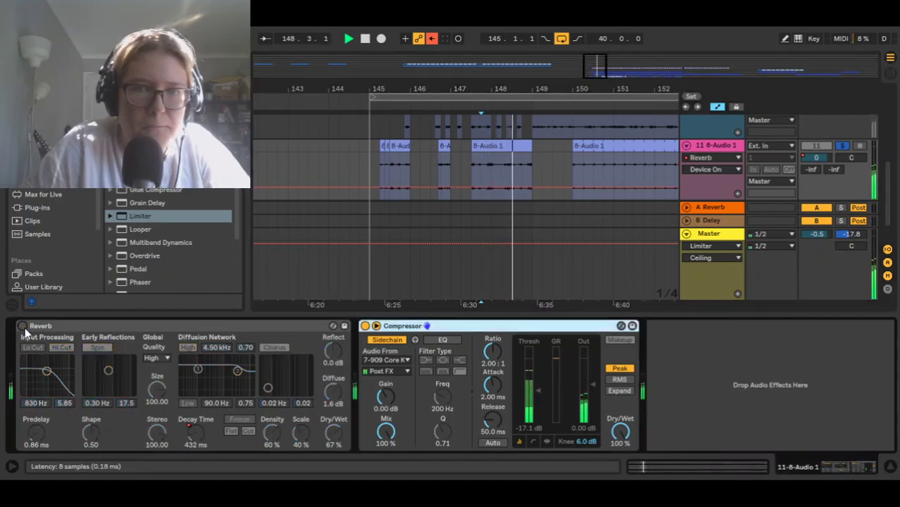
pyautogui.press('space')
# - Solo the 8-Audio 4 track instead and listen to its 8-Audio 1 clip from bar 149
pyautogui.scroll(3, 667, 168)
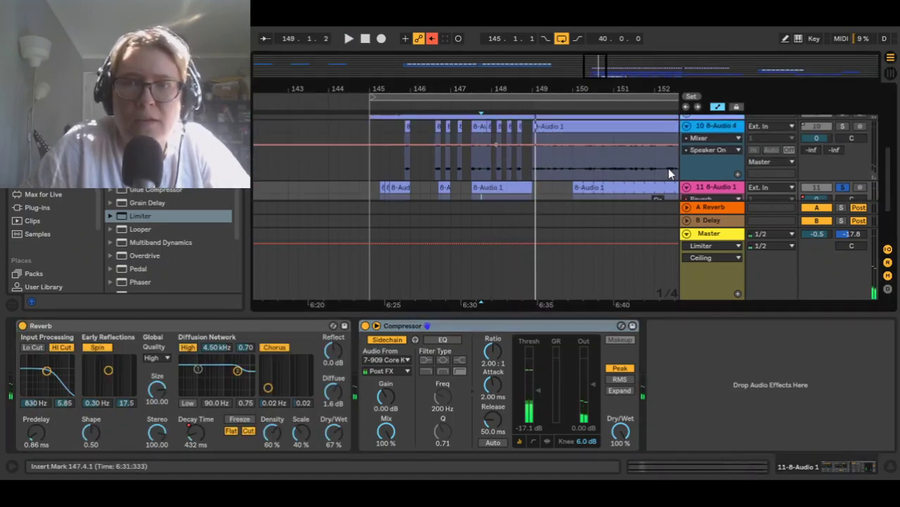
pyautogui.hscroll(3, 566, 165)
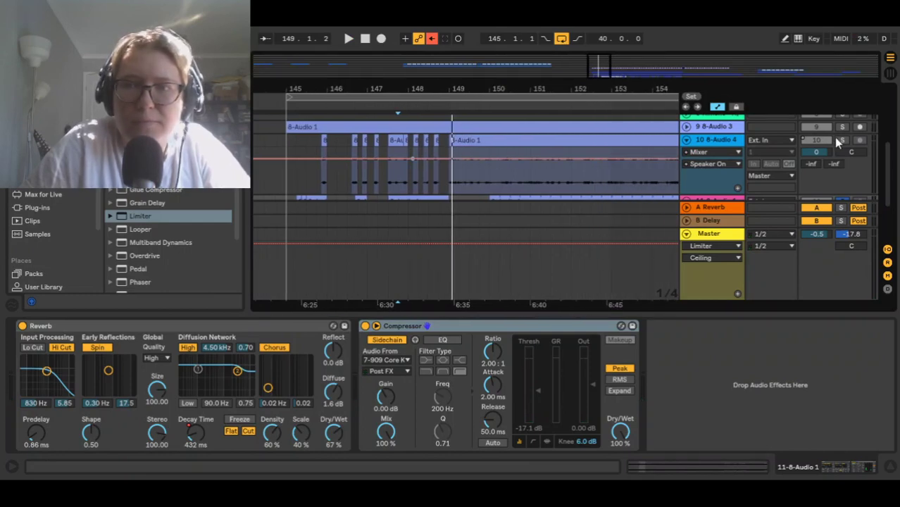
pyautogui.click(473, 140)
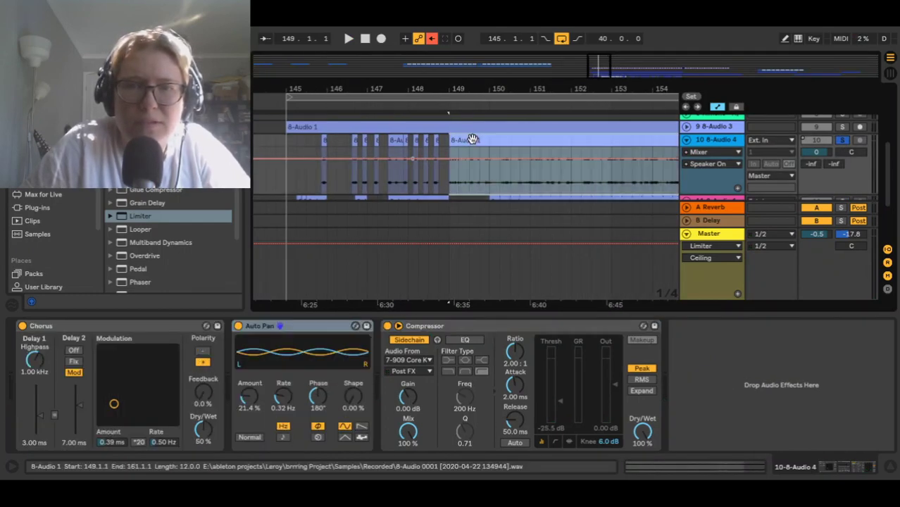
pyautogui.press('space')
pyautogui.scroll(-3, 517, 190)
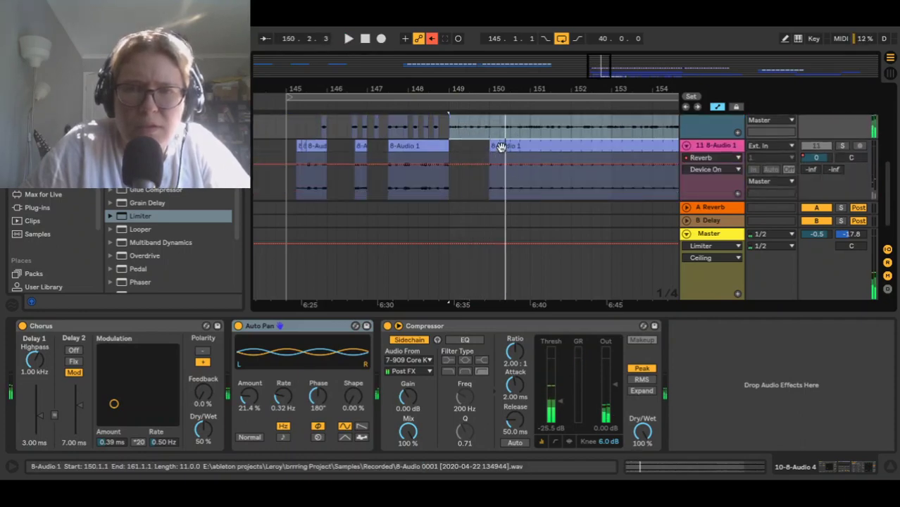
pyautogui.press('space')
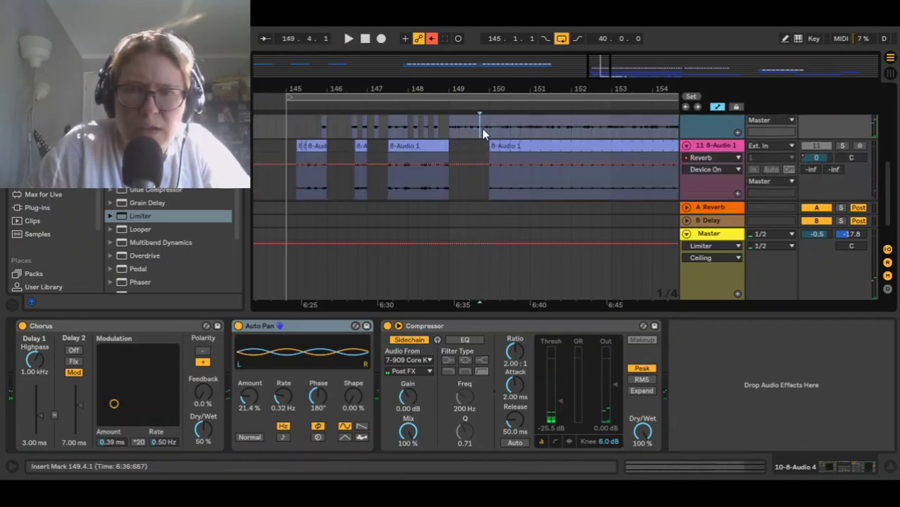
# - Open the 8-Audio 1 clip at bar 150 on the 8-Audio 1 track and examine its short looped sample region
pyautogui.click(515, 146)
pyautogui.hscroll(3, 561, 197)
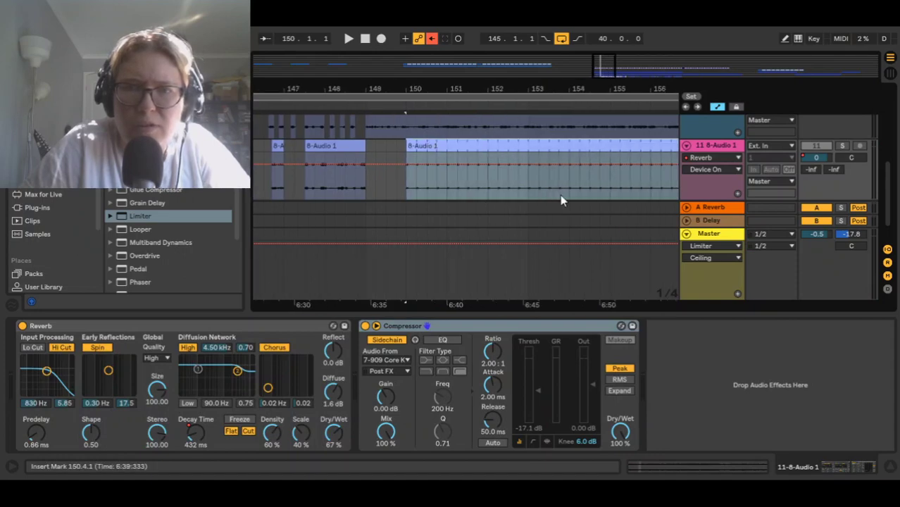
pyautogui.doubleClick(517, 145)
pyautogui.scroll(-5, 456, 378)
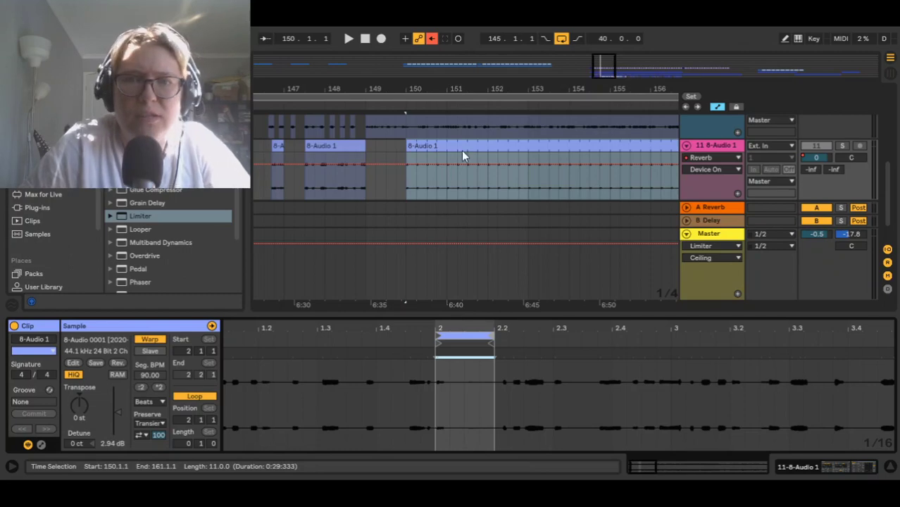
pyautogui.scroll(2, 794, 145)
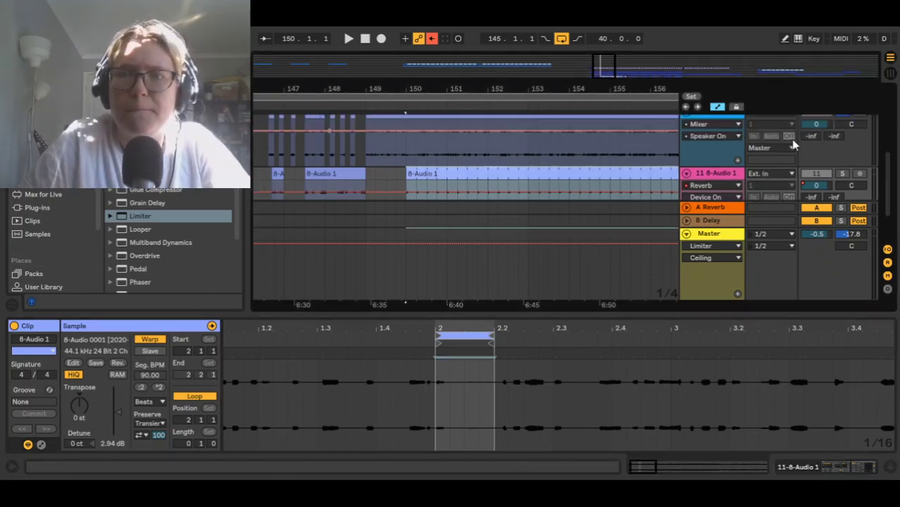
# - Solo the 8-Audio 1 track and play its looped clip from bar 150
pyautogui.click(842, 175)
pyautogui.press('space')
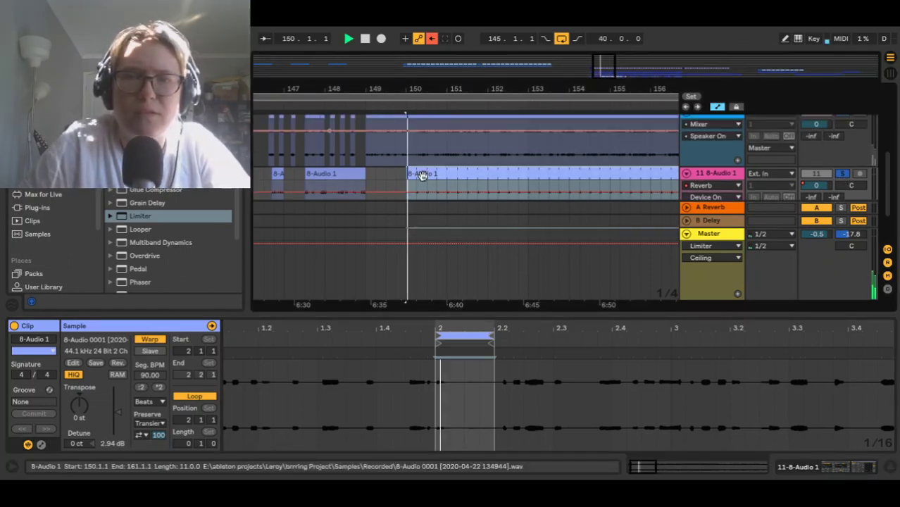
pyautogui.scroll(-3, 673, 145)
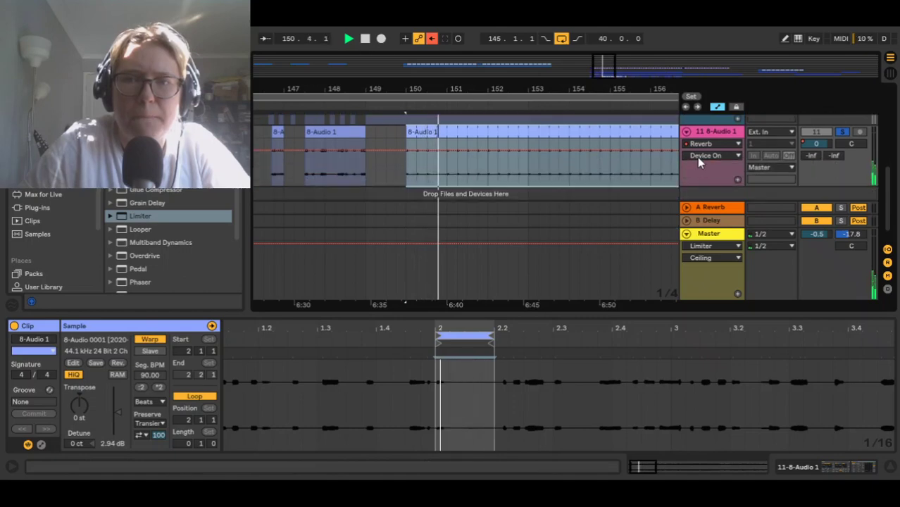
# - Show the Reverb decay time automation on the 8-Audio 1 track and examine its curve across the looped clip
pyautogui.click(710, 362)
pyautogui.scroll(-3, 577, 221)
pyautogui.hscroll(3, 593, 181)
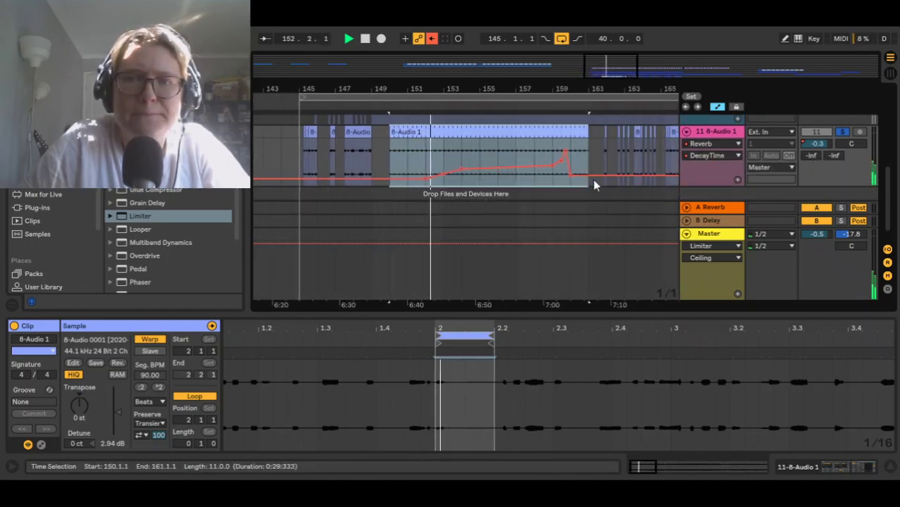
pyautogui.scroll(-3, 593, 181)
pyautogui.scroll(3, 593, 179)
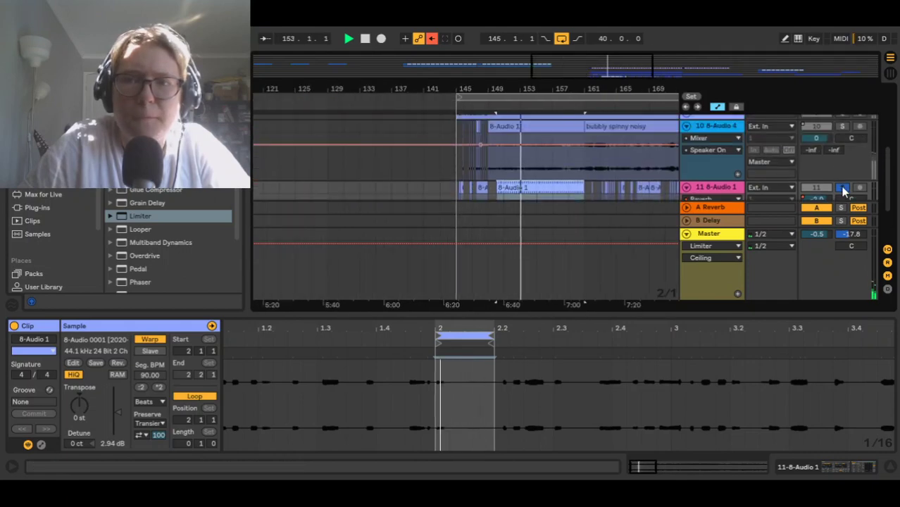
# - Hide the clip's sample view so the arrangement shows more tracks around the 8-Audio 1 decay time automation
pyautogui.hscroll(3, 562, 180)
pyautogui.scroll(-3, 563, 180)
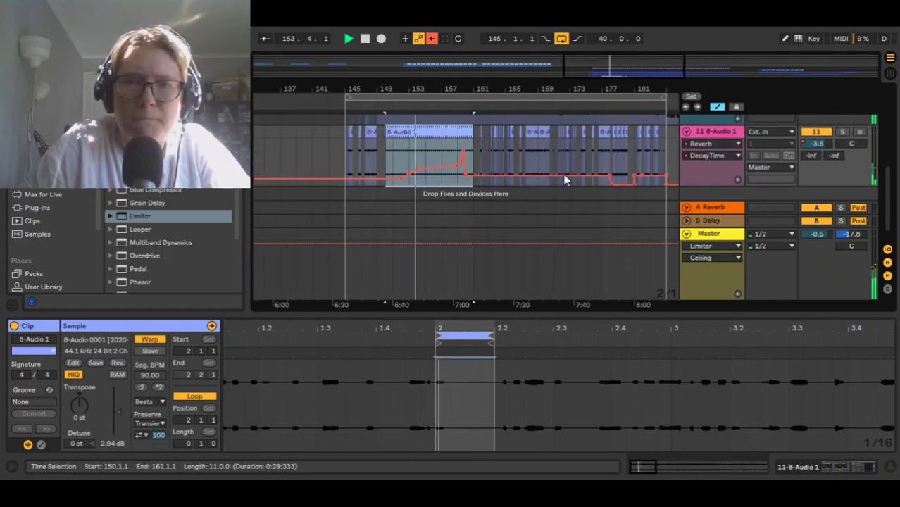
pyautogui.moveTo(517, 332); pyautogui.dragTo(572, 326)
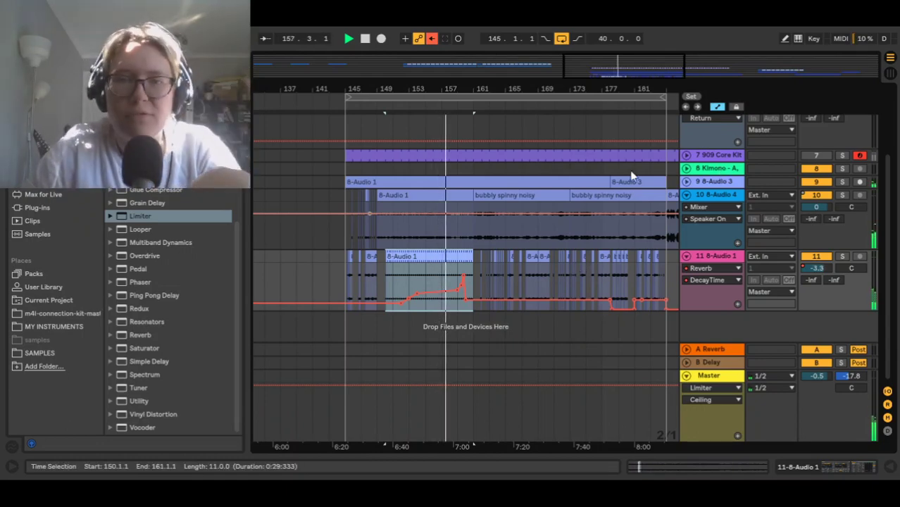
# - Play the full mix from bar 159 to hear the peak of the Reverb decay time automation on the 8-Audio 1 track
pyautogui.click(473, 259)
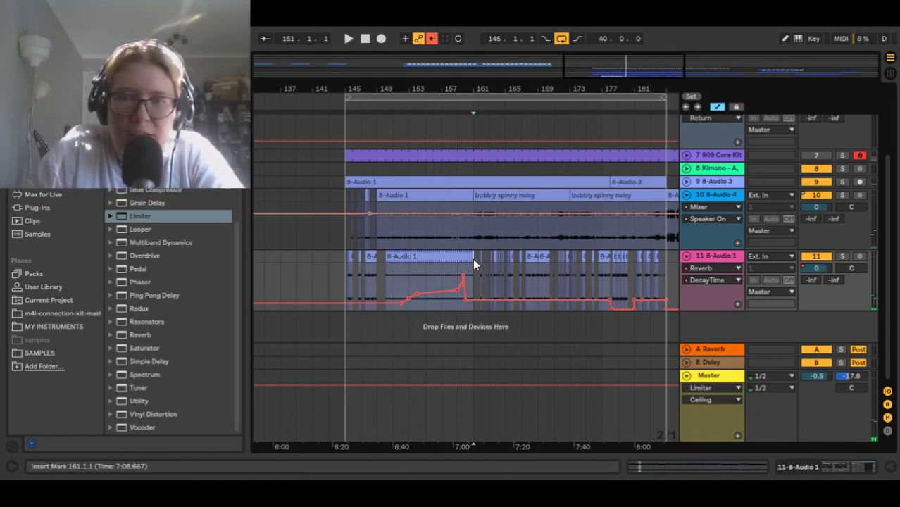
pyautogui.click(374, 280)
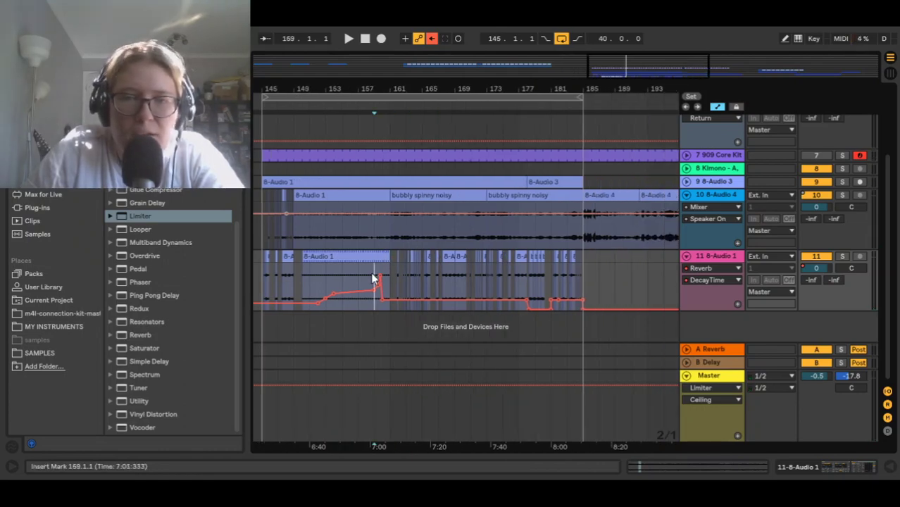
pyautogui.press('space')
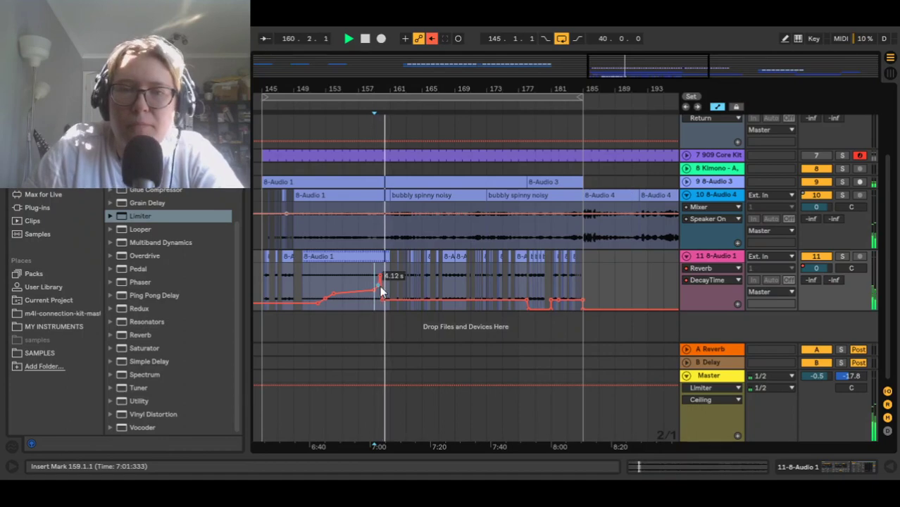
pyautogui.press('space')
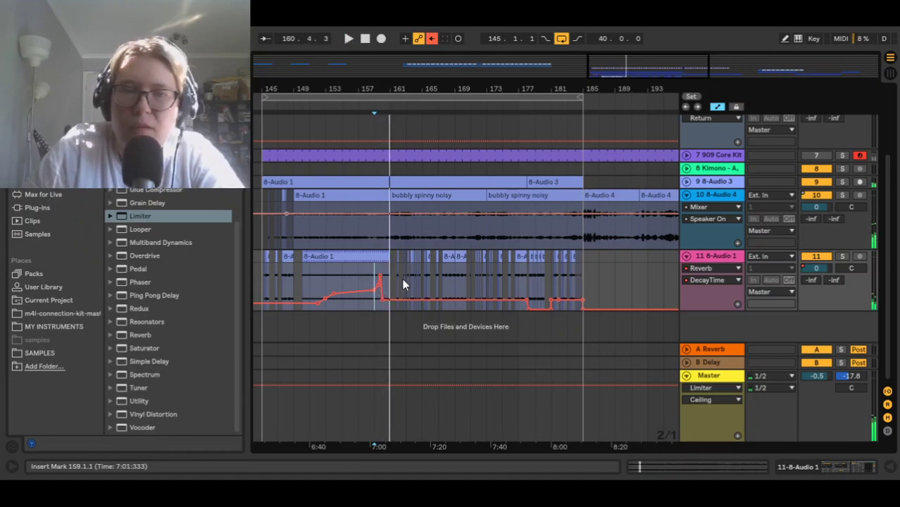
# - Play the bubbly spinny noisy clip from bar 161, soloing 8-Audio 4 and adding 909 Core Kit, 8-Audio 3 and 8-Audio 1 one by one
pyautogui.click(435, 197)
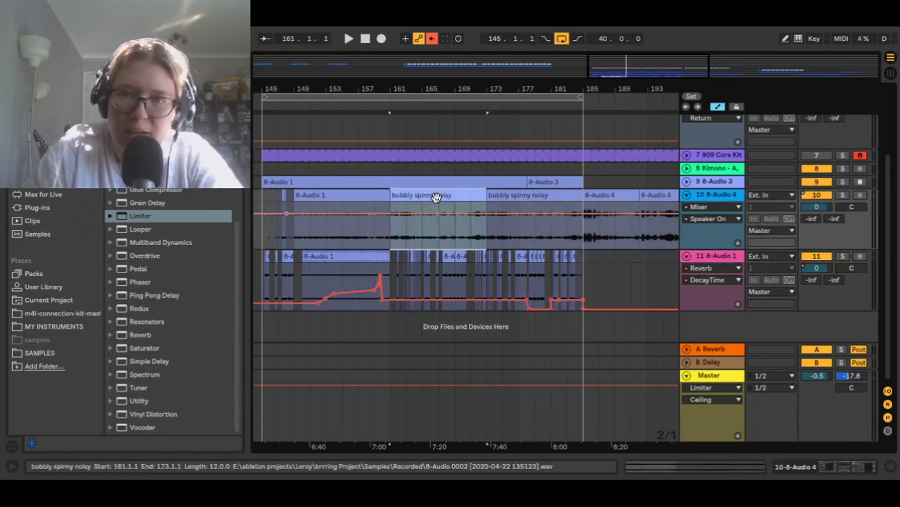
pyautogui.press('space')
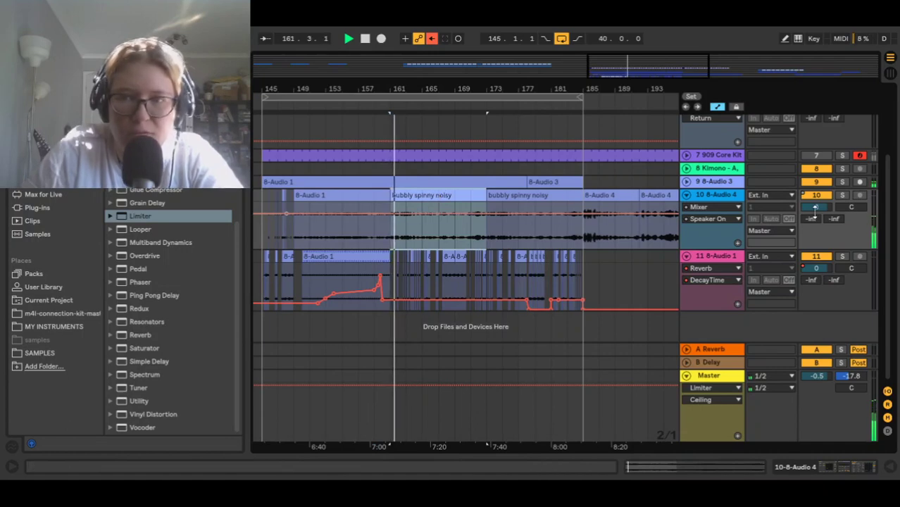
pyautogui.click(842, 196)
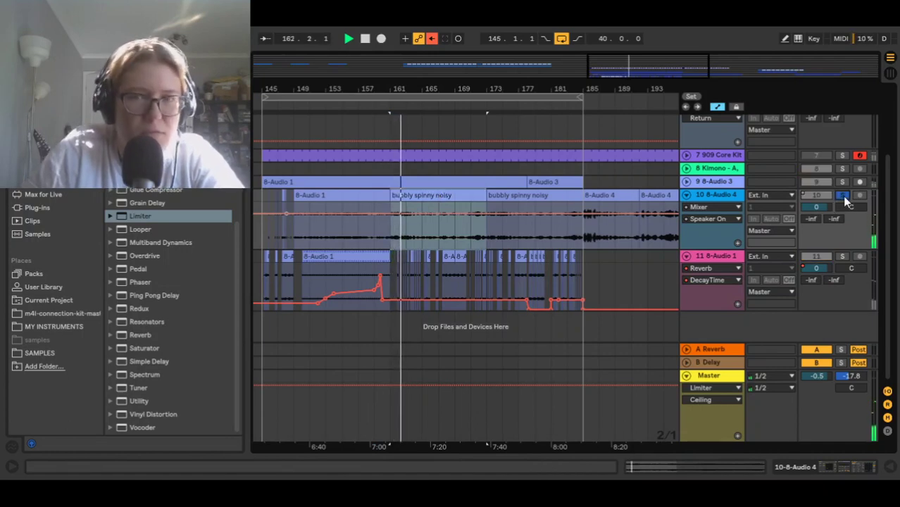
pyautogui.click(843, 156)
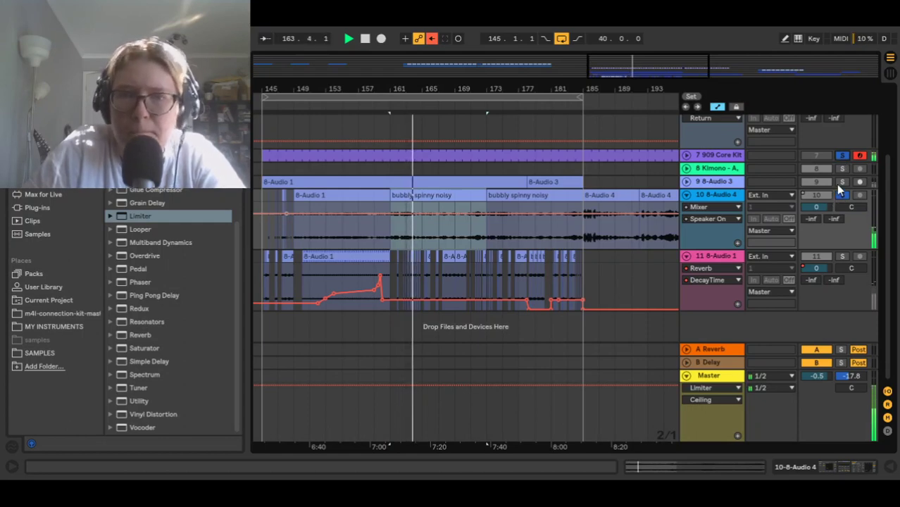
pyautogui.click(840, 183)
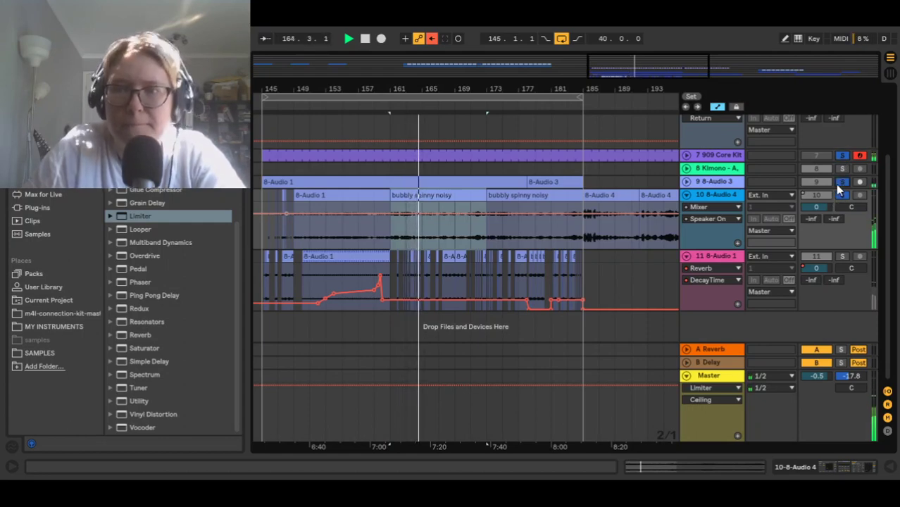
pyautogui.click(843, 255)
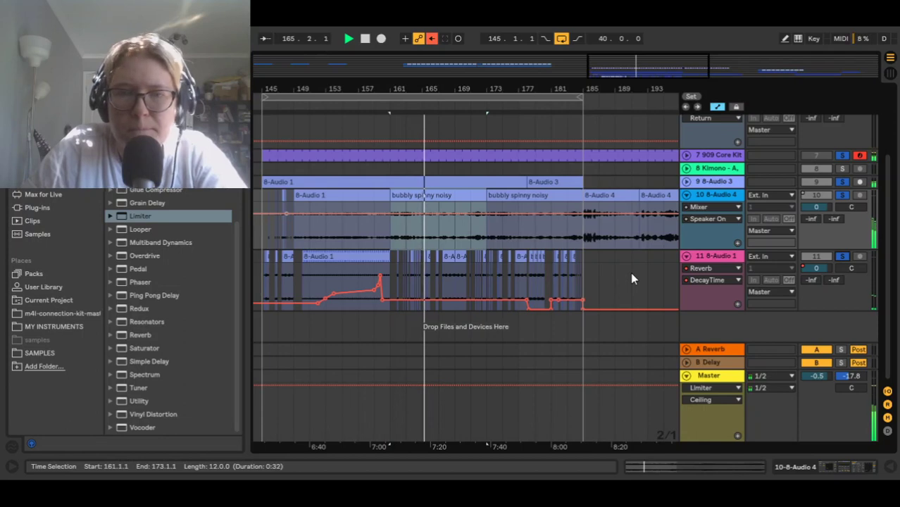
# - Examine the chopped clips on the 8-Audio 4 and 8-Audio 1 tracks from bar 145 onward, both close up and in the wider arrangement
pyautogui.press('z')
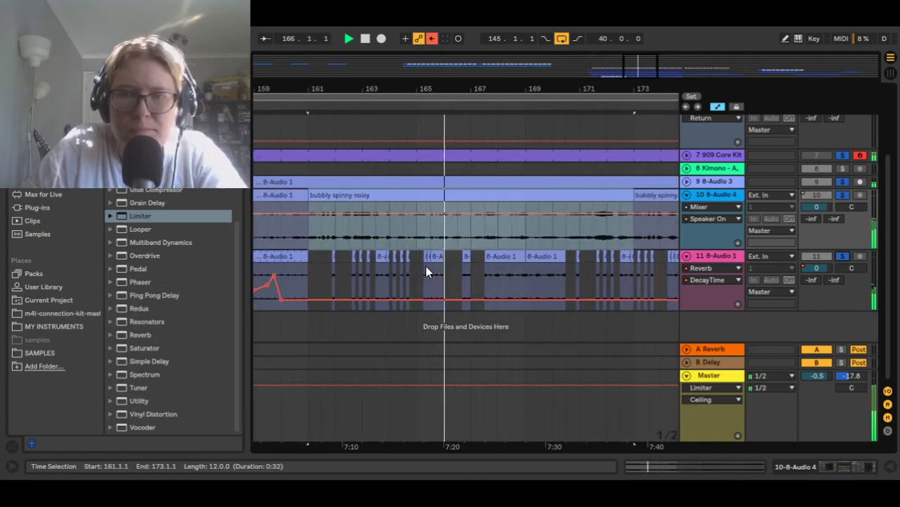
pyautogui.press('x')
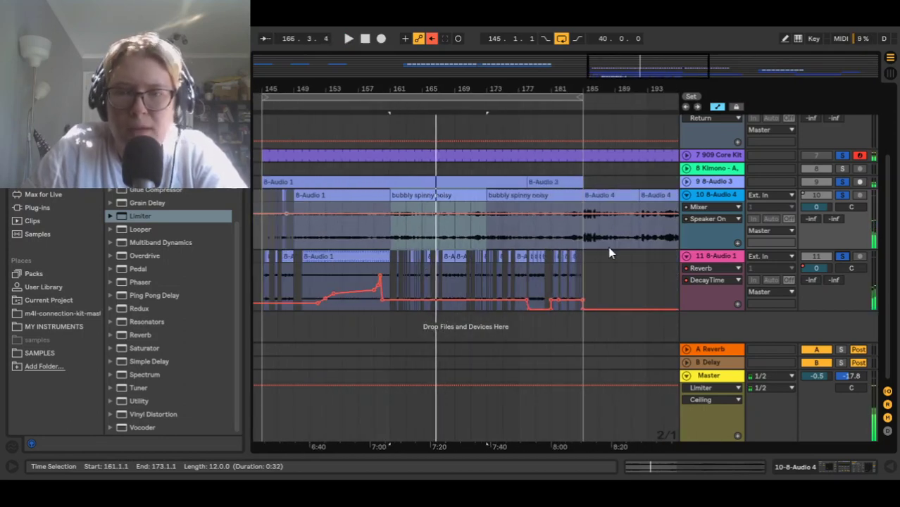
pyautogui.hscroll(-4, 527, 256)
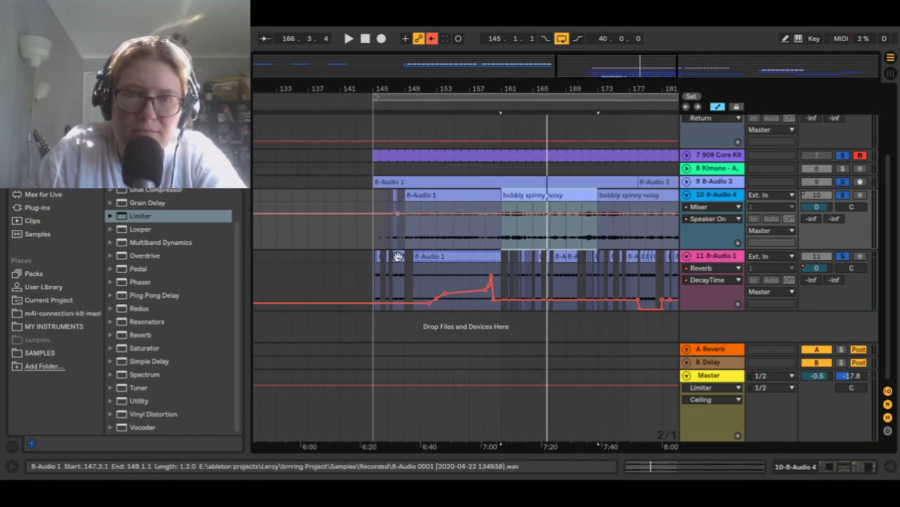
pyautogui.hscroll(4, 596, 260)
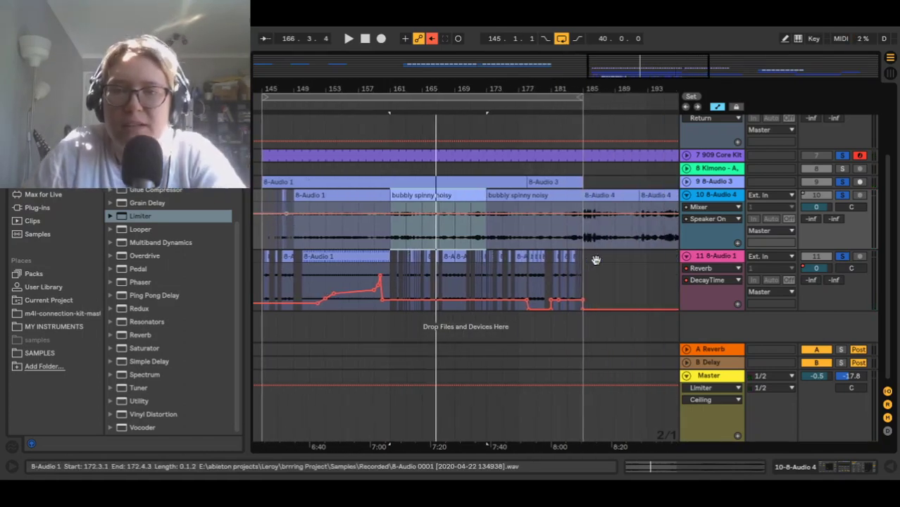
pyautogui.scroll(-3, 596, 260)
pyautogui.scroll(3, 597, 261)
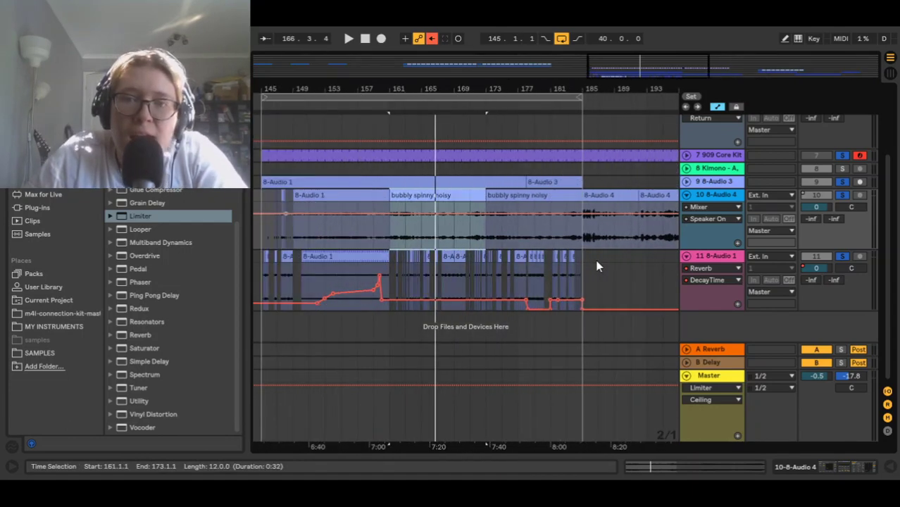
pyautogui.hscroll(-4, 597, 261)
pyautogui.scroll(-2, 597, 262)
pyautogui.hscroll(5, 596, 266)
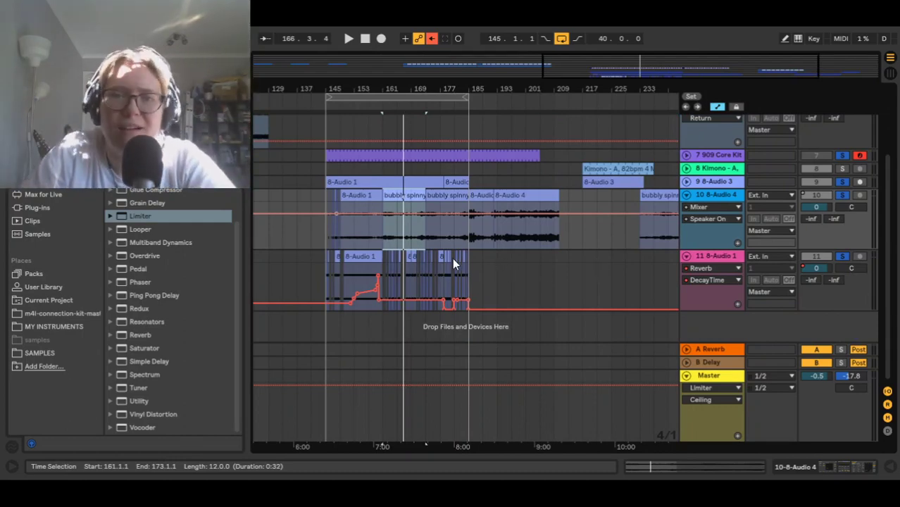
pyautogui.scroll(2, 450, 258)
pyautogui.hscroll(-4, 448, 255)
pyautogui.scroll(4, 390, 200)
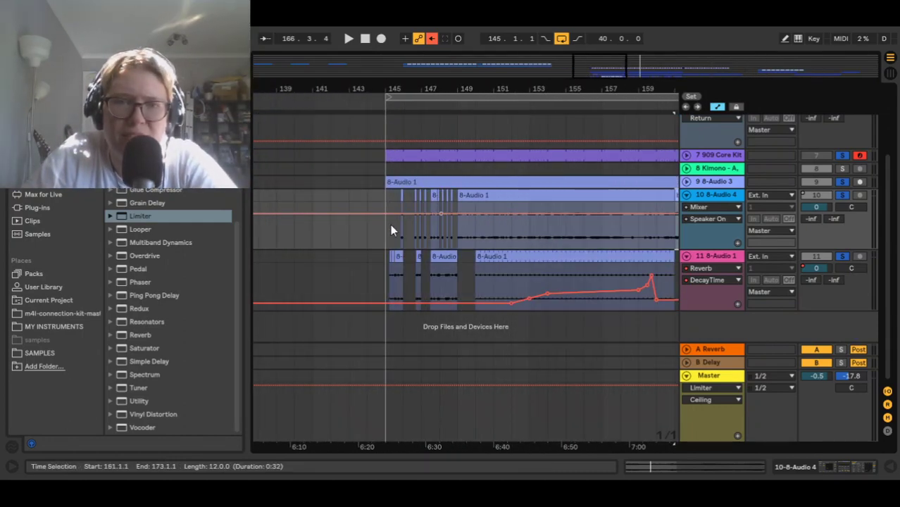
pyautogui.scroll(-2, 442, 225)
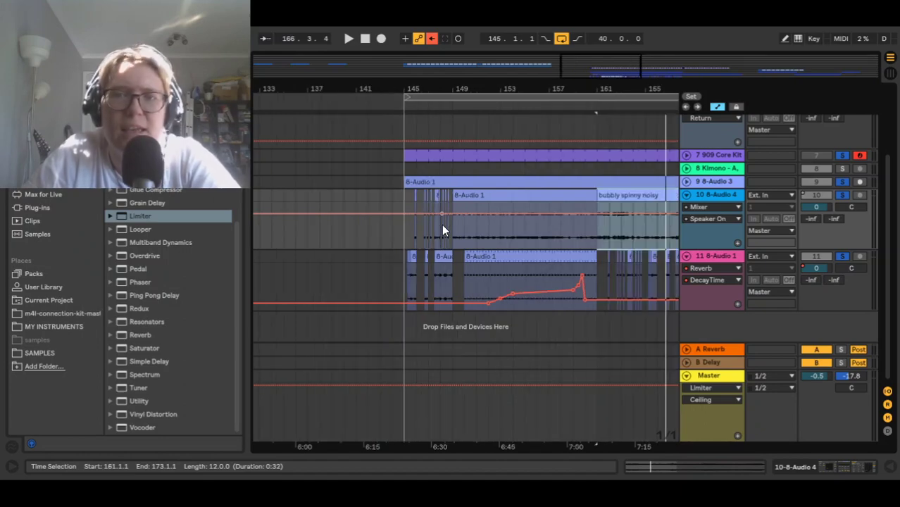
# - Select the looped 8-Audio 1 clip at bar 150 on the 8-Audio 1 track and briefly play it with the other soloed tracks
pyautogui.click(509, 258)
pyautogui.hscroll(3, 509, 259)
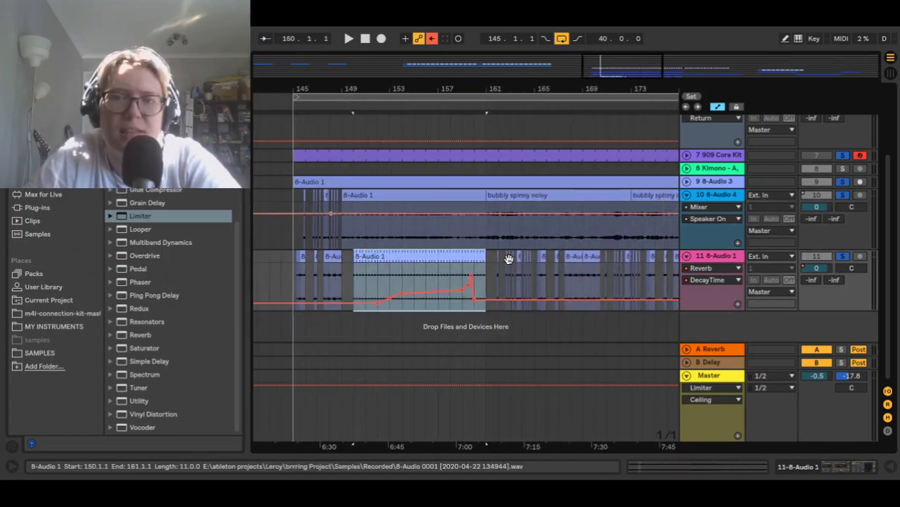
pyautogui.scroll(-1, 508, 259)
pyautogui.hscroll(1, 509, 258)
pyautogui.scroll(-1, 509, 259)
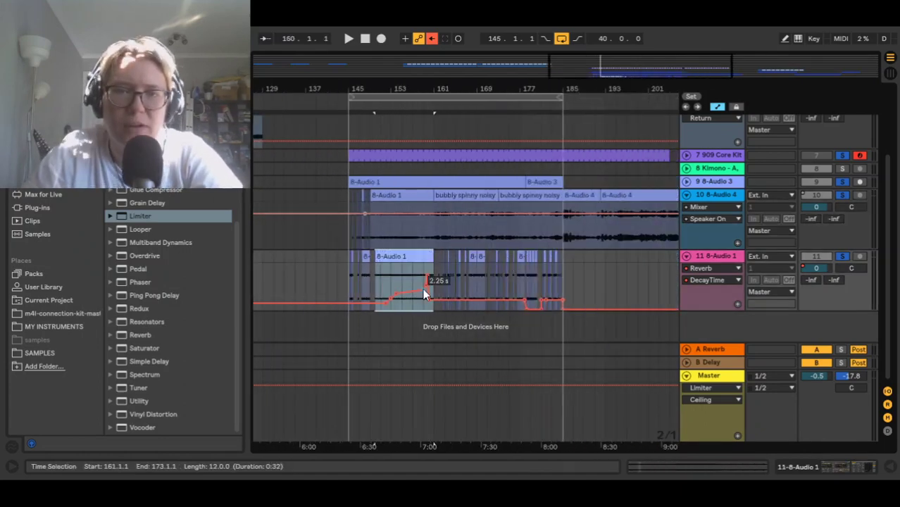
pyautogui.click(396, 255)
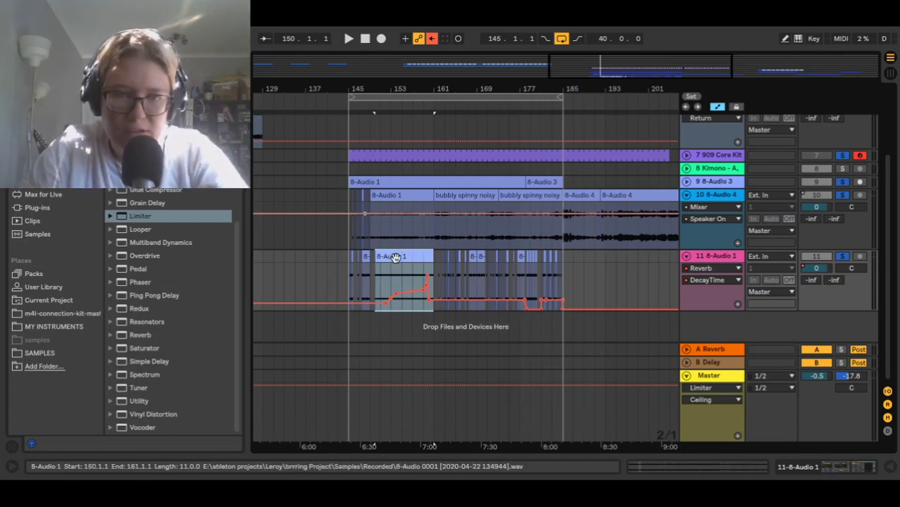
pyautogui.press('space')
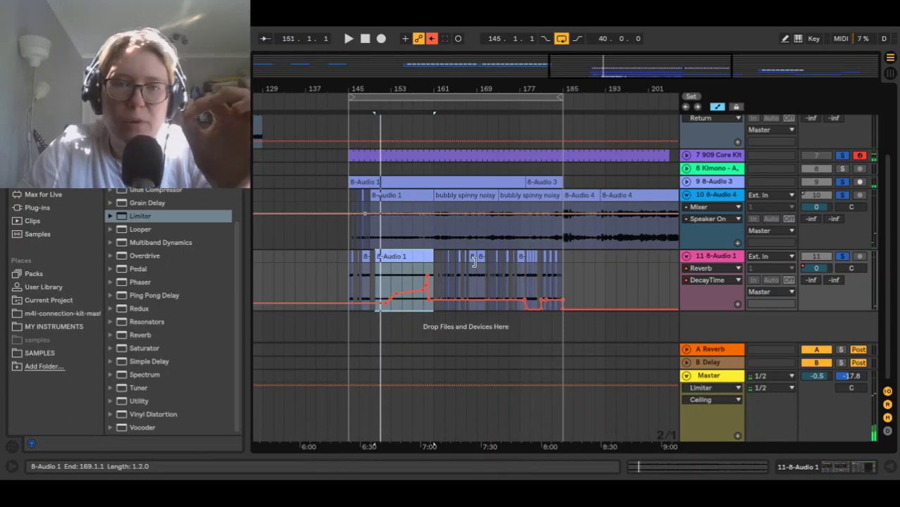
# - Play the soloed tracks together from the start of the section at bar 145
pyautogui.scroll(-2, 474, 260)
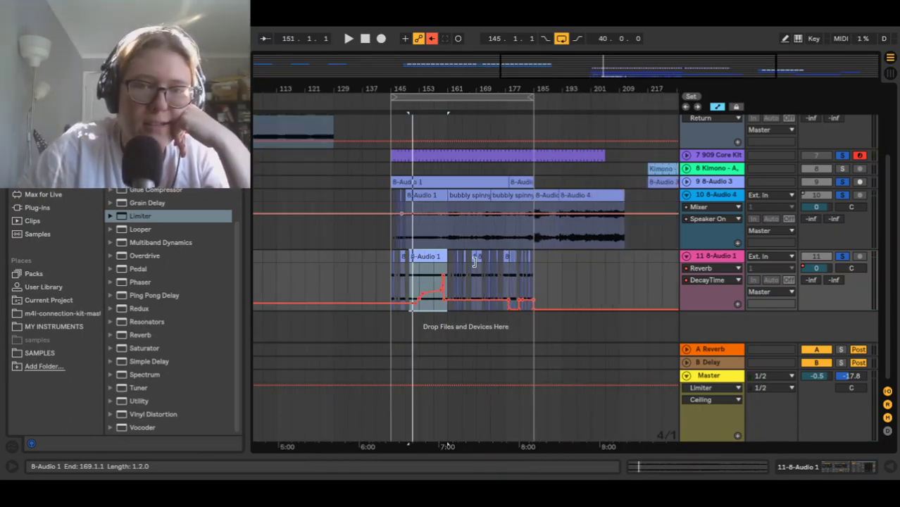
pyautogui.scroll(4, 474, 260)
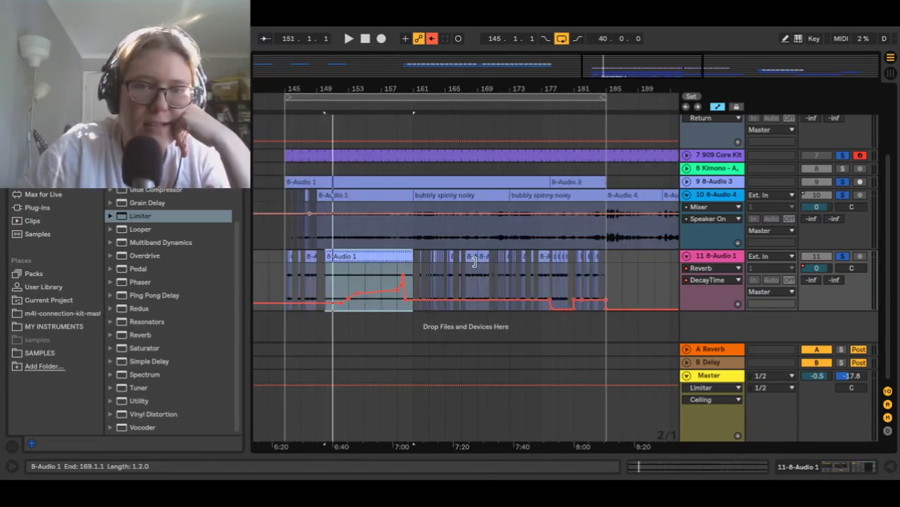
pyautogui.click(286, 200)
pyautogui.press('space')
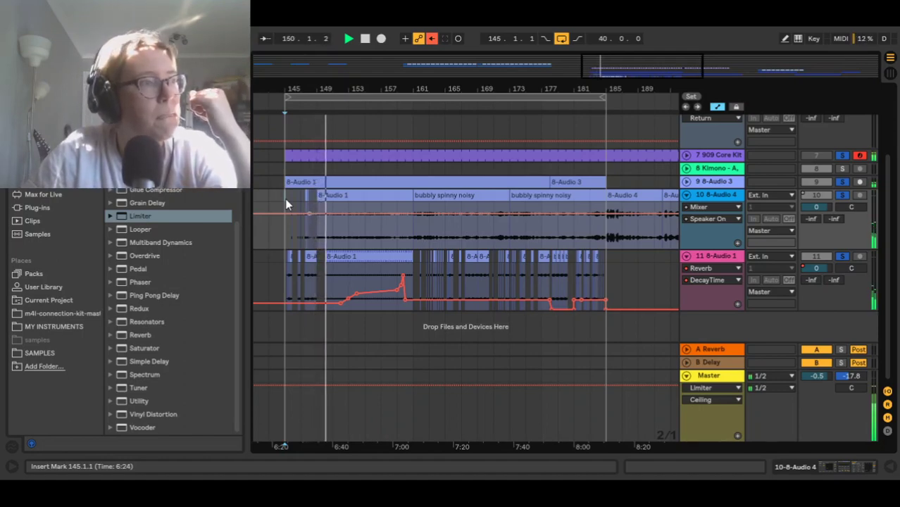
pyautogui.press('space')
# - Solo only the 8-Audio 4 track and listen to its 8-Audio 1 clip from bar 149
pyautogui.scroll(3, 312, 229)
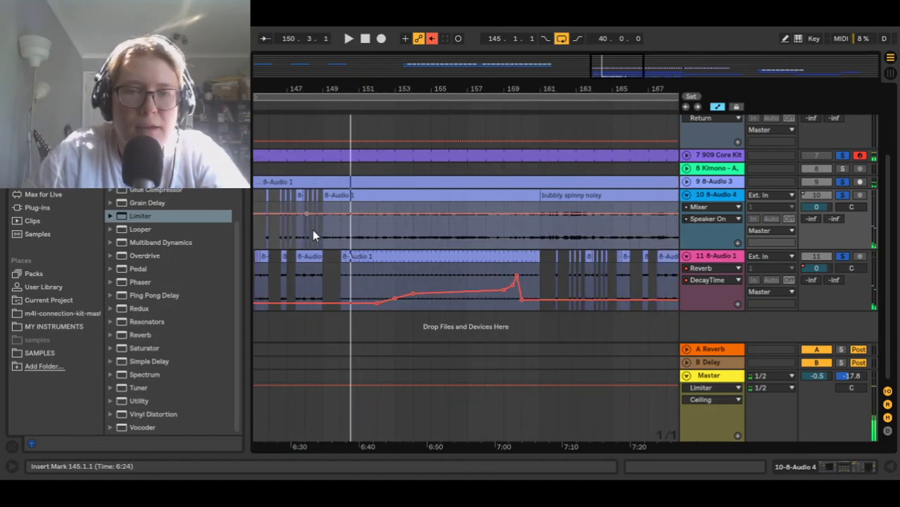
pyautogui.click(330, 230)
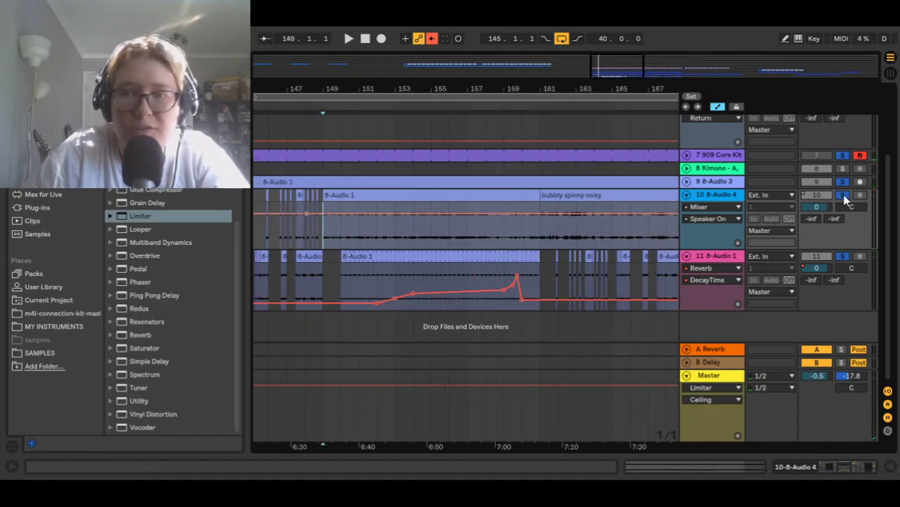
pyautogui.press('space')
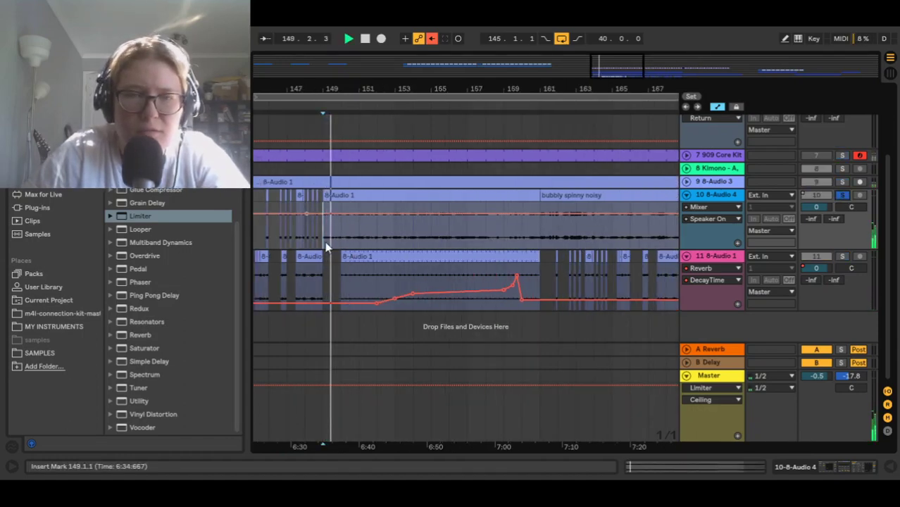
pyautogui.scroll(2, 326, 246)
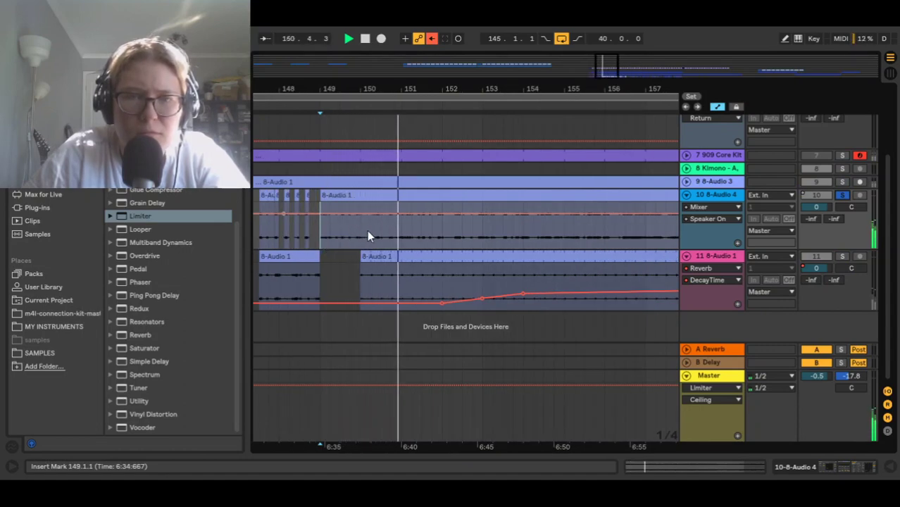
pyautogui.press('space')
# - Loop the one-beat range from 150.2 to 150.3 in the 8-Audio 4 track's clip and play it repeatedly
pyautogui.scroll(2, 367, 230)
pyautogui.moveTo(377, 228); pyautogui.dragTo(412, 206)
pyautogui.hotkey('ctrl', 'l')
pyautogui.press('space')
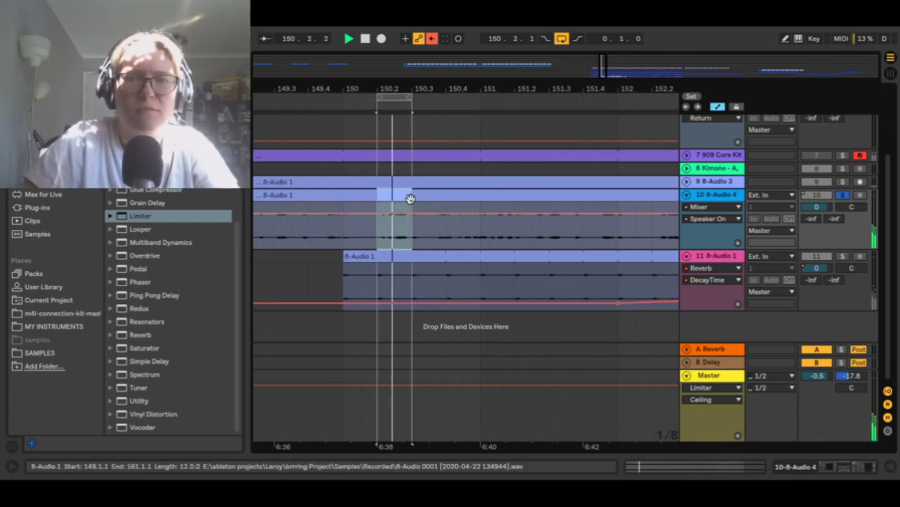
pyautogui.scroll(-2, 410, 199)
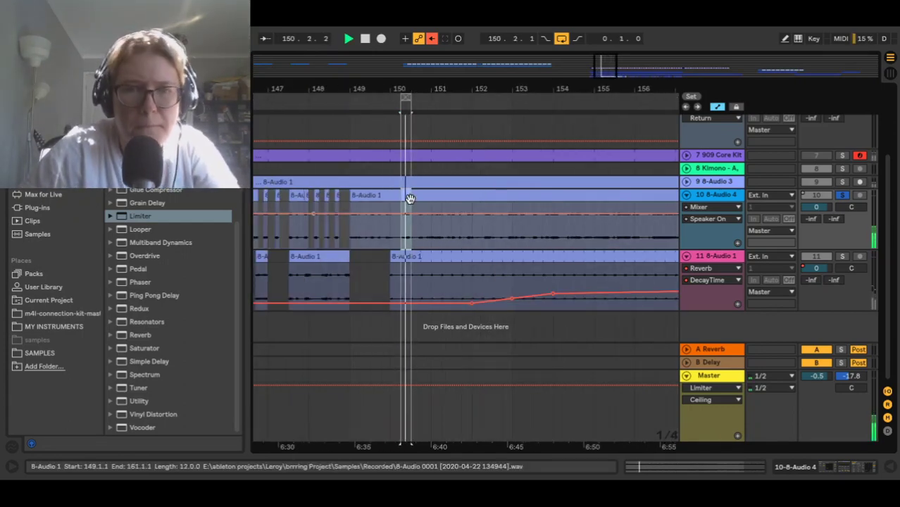
pyautogui.scroll(2, 410, 198)
pyautogui.press('space')
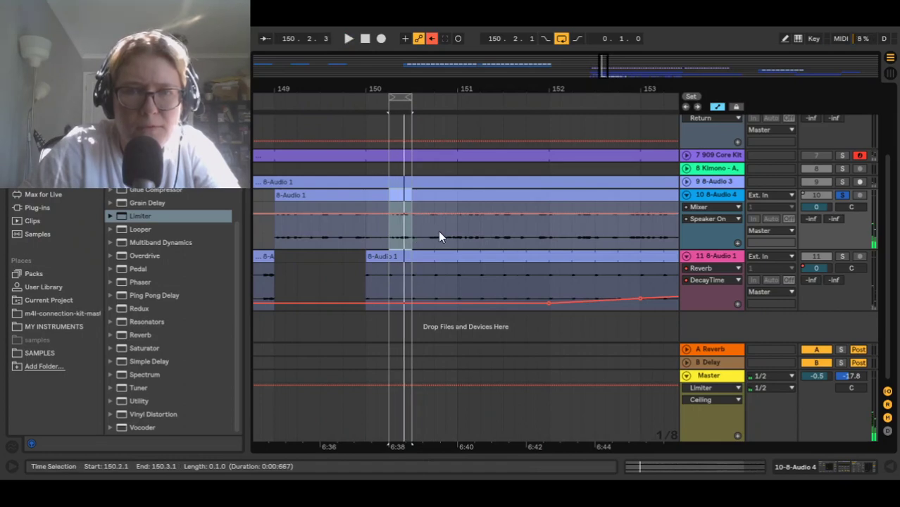
# - Loop the one-beat range from 149.3 to 149.4 in the 8-Audio 4 track's clip and play it
pyautogui.moveTo(320, 229); pyautogui.dragTo(328, 208)
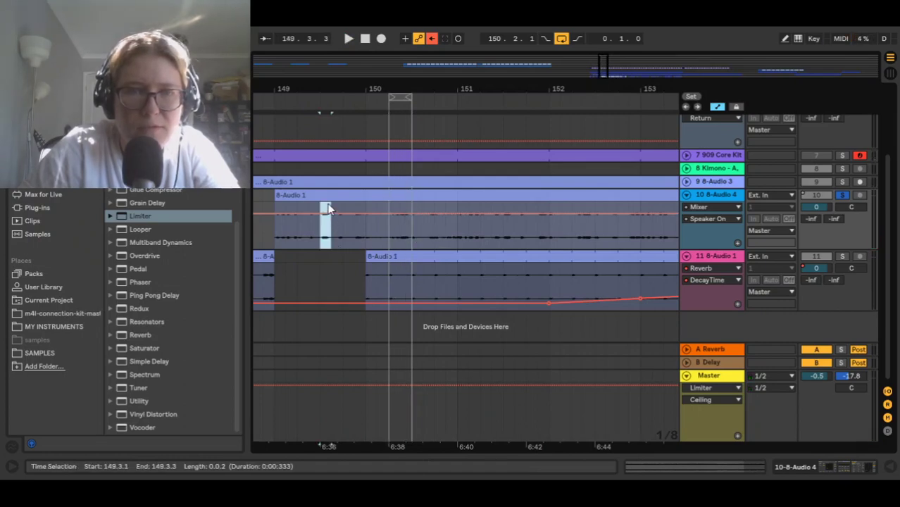
pyautogui.hotkey('ctrl', 'l')
pyautogui.press('space')
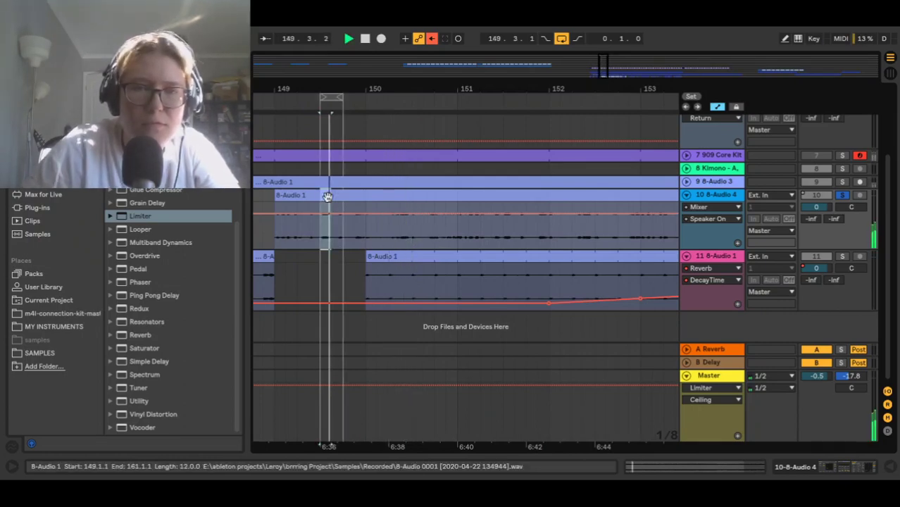
# - Copy the one-beat snippet from 149.3 to 149.4 of the 8-Audio 4 clip onto a new audio track at the same position
pyautogui.moveTo(341, 233); pyautogui.dragTo(324, 197)
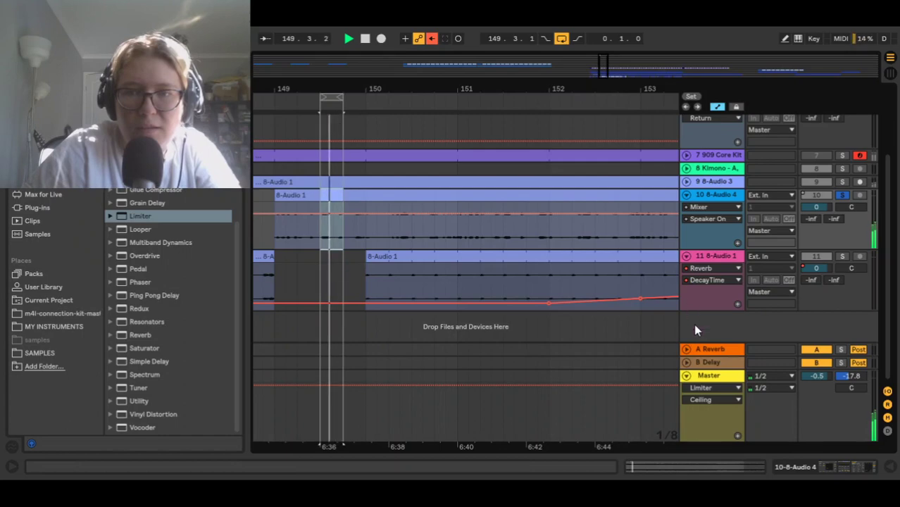
pyautogui.hotkey('ctrl', 't')
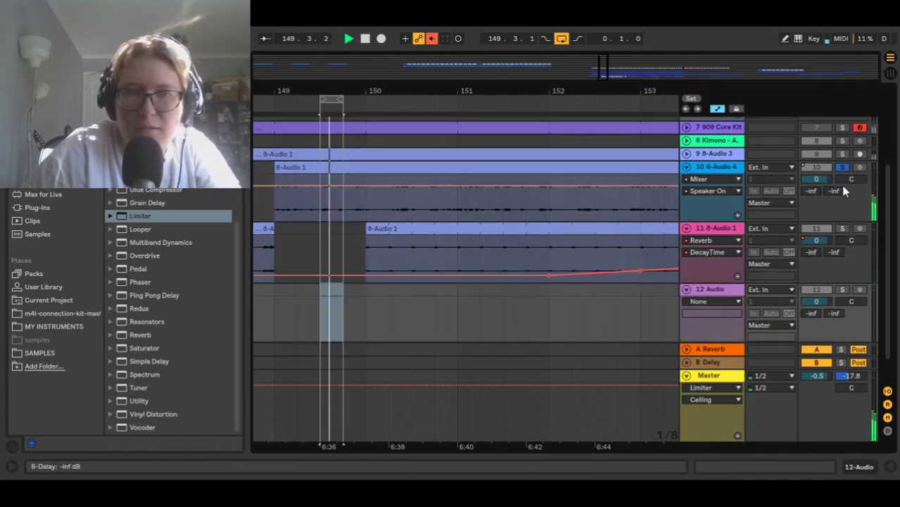
pyautogui.press('space')
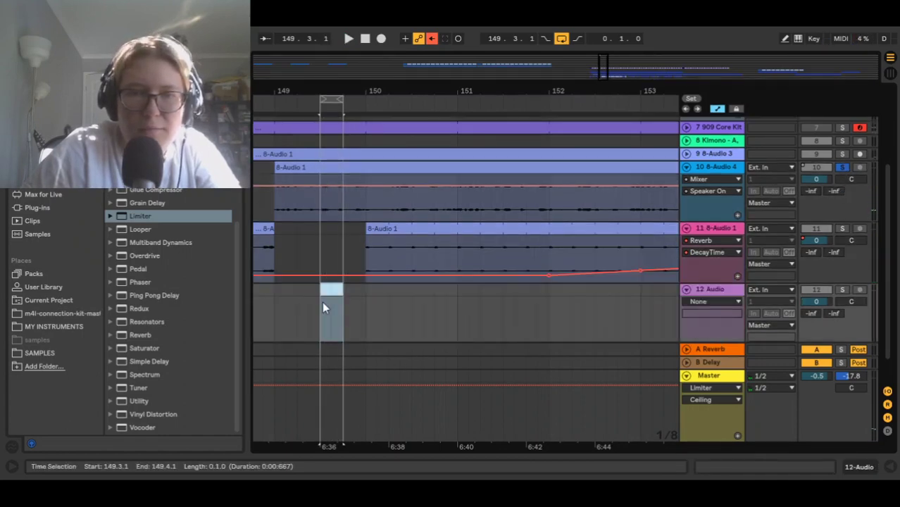
pyautogui.hotkey('ctrl', 'v')
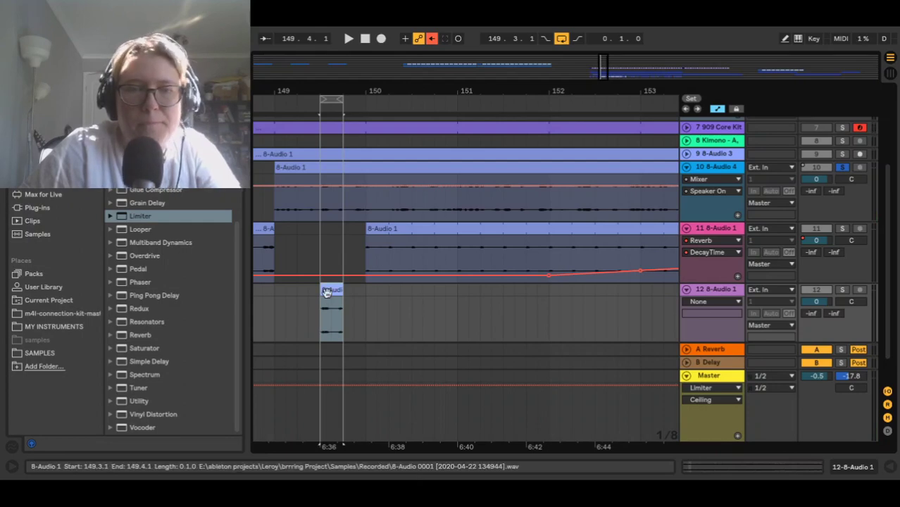
# - Turn on looping for the copied snippet's sample over the one-beat region from 1.3 to 1.4
pyautogui.doubleClick(326, 308)
pyautogui.scroll(-5, 350, 374)
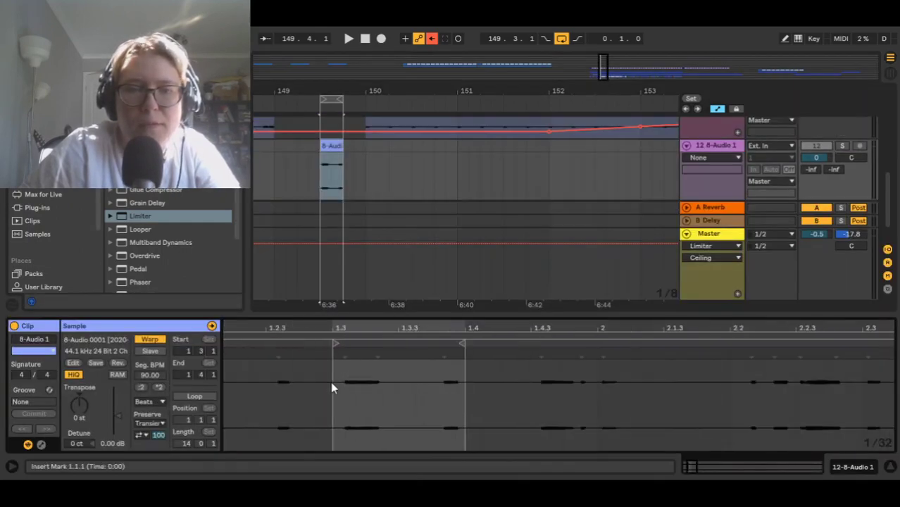
pyautogui.moveTo(331, 386); pyautogui.dragTo(391, 390)
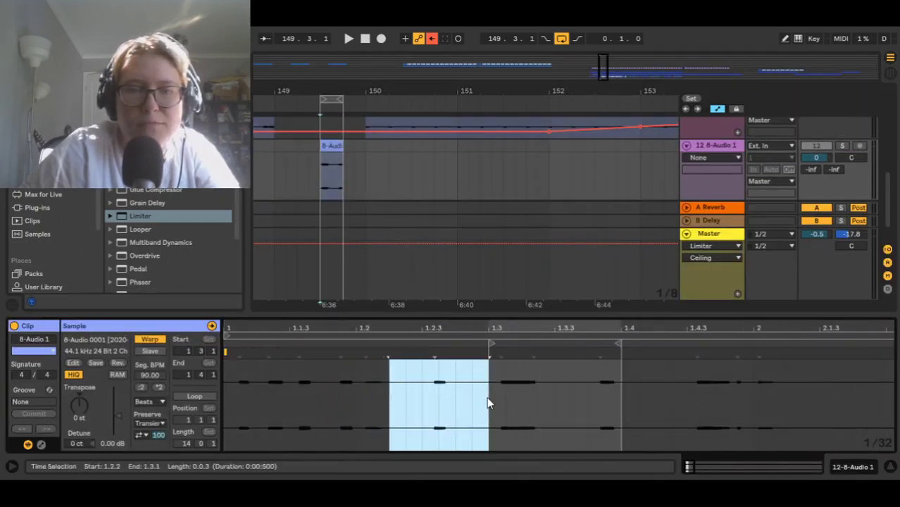
pyautogui.moveTo(488, 403); pyautogui.dragTo(596, 407)
pyautogui.hotkey('ctrl', 'l')
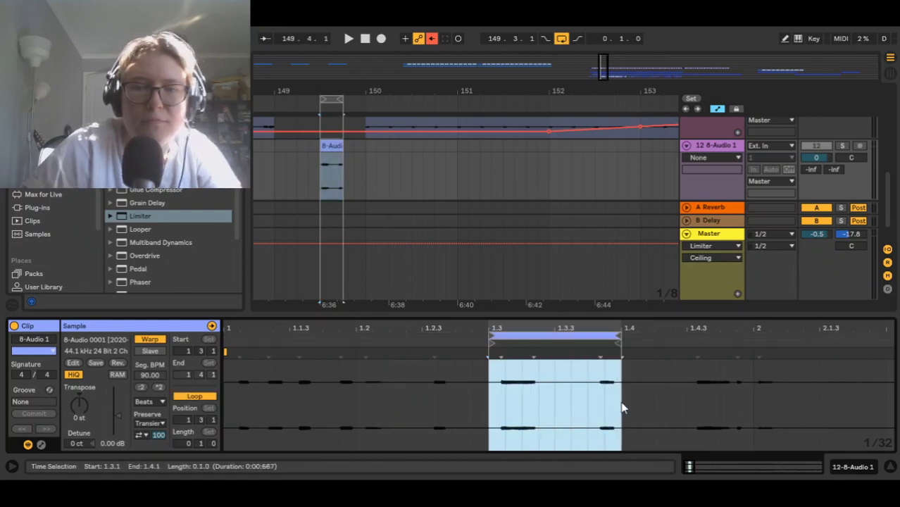
# - Extend the looped snippet on track 12 to 152.1.3, play it back and hide the clip details
pyautogui.click(341, 146)
pyautogui.moveTo(341, 146); pyautogui.dragTo(560, 148)
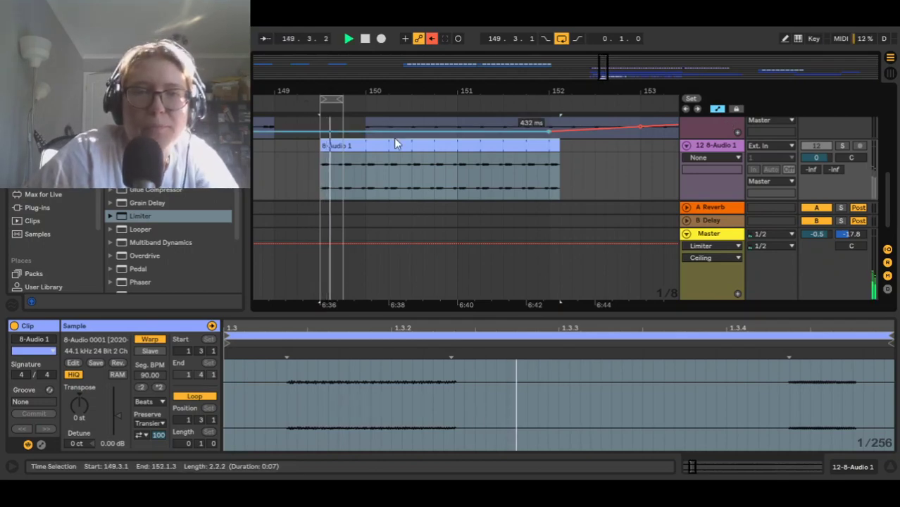
pyautogui.press('space')
pyautogui.scroll(-5, 438, 144)
pyautogui.scroll(4, 438, 144)
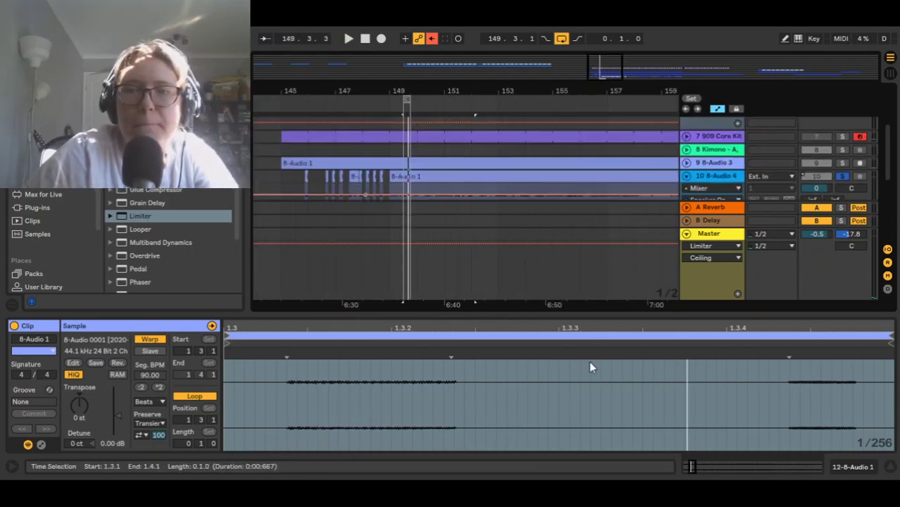
pyautogui.click(588, 324)
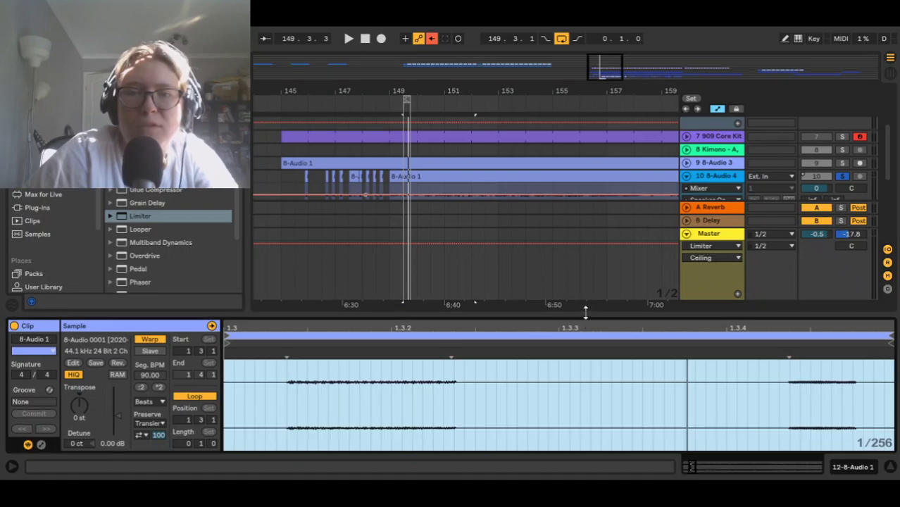
pyautogui.moveTo(586, 311); pyautogui.dragTo(586, 458)
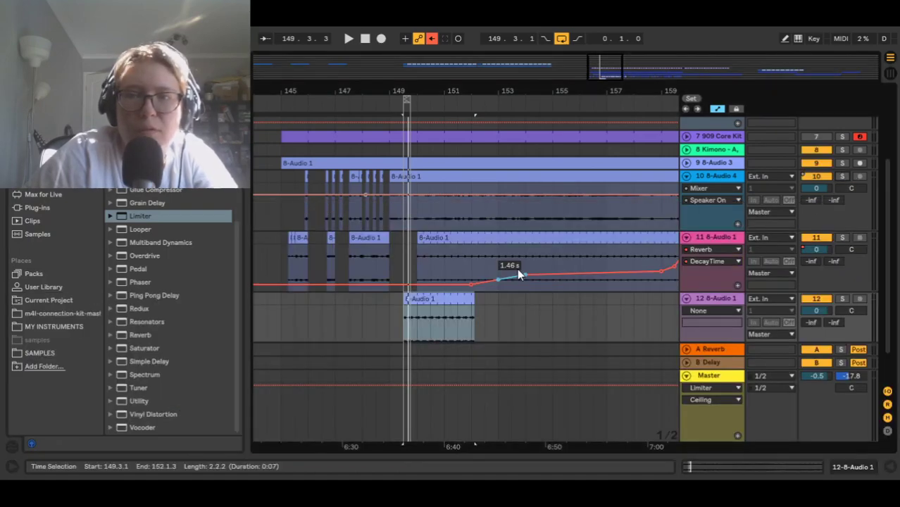
# - Play the unsoloed tracks together from bar 149 to hear the looped snippet in the arrangement
pyautogui.click(391, 310)
pyautogui.press('space')
pyautogui.press('+')
pyautogui.press('+')
pyautogui.press('+')
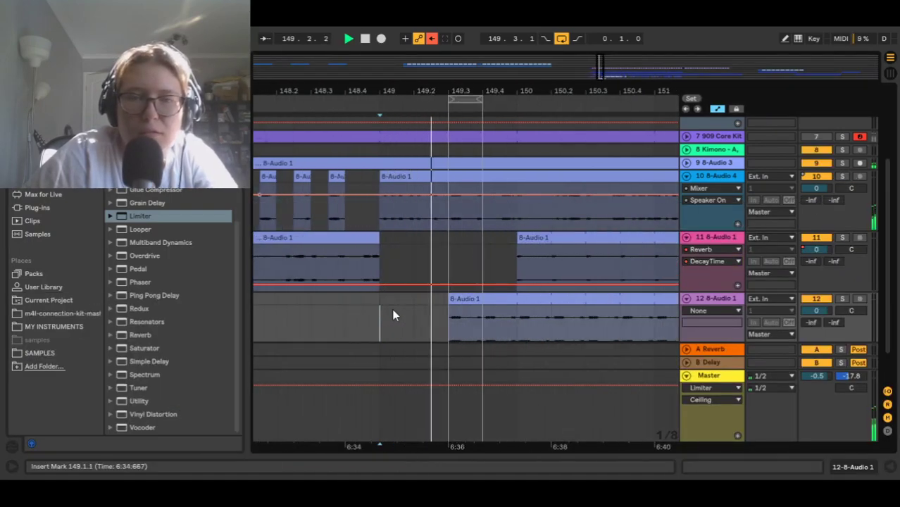
pyautogui.press('-')
pyautogui.press('-')
pyautogui.press('-')
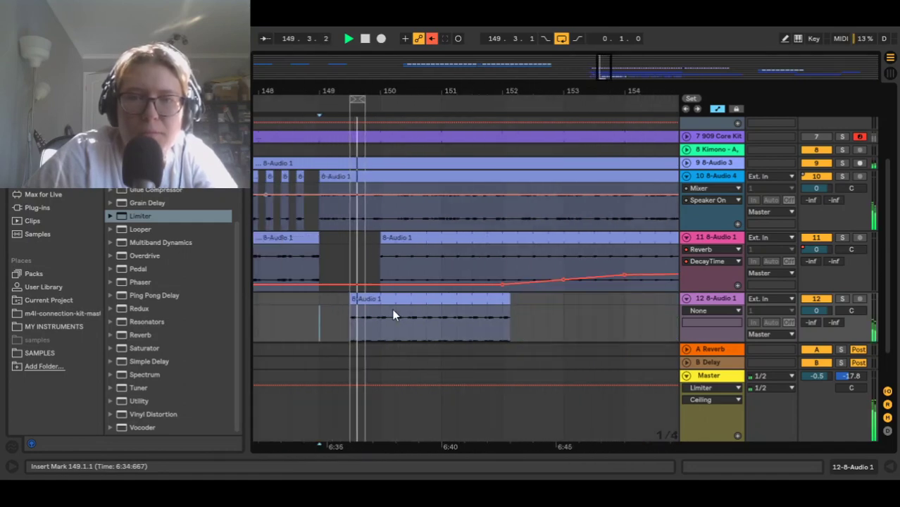
pyautogui.scroll(-1, 392, 308)
pyautogui.press('space')
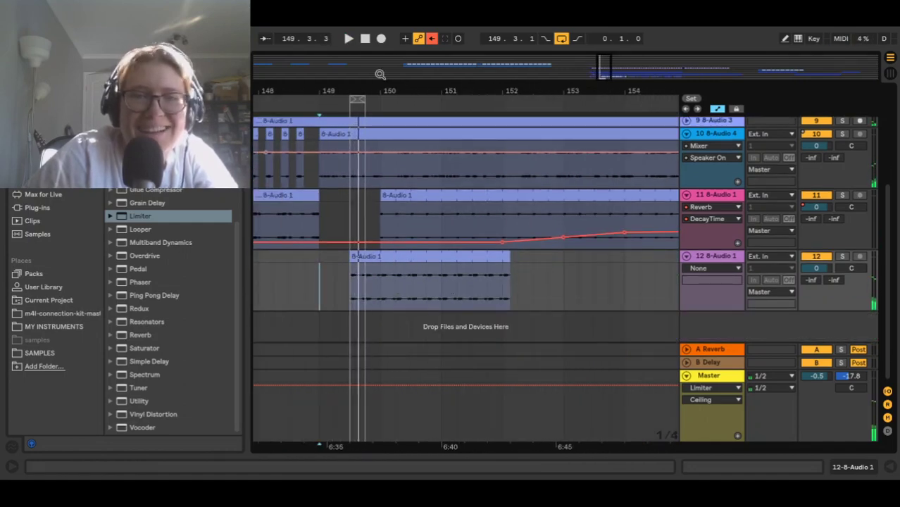
# - Extend track 12's looped clip to 156.2 and set the arrangement loop from 148.3 to 156.4 during playback
pyautogui.moveTo(355, 100); pyautogui.dragTo(281, 104)
pyautogui.moveTo(364, 103); pyautogui.dragTo(624, 131)
pyautogui.press('space')
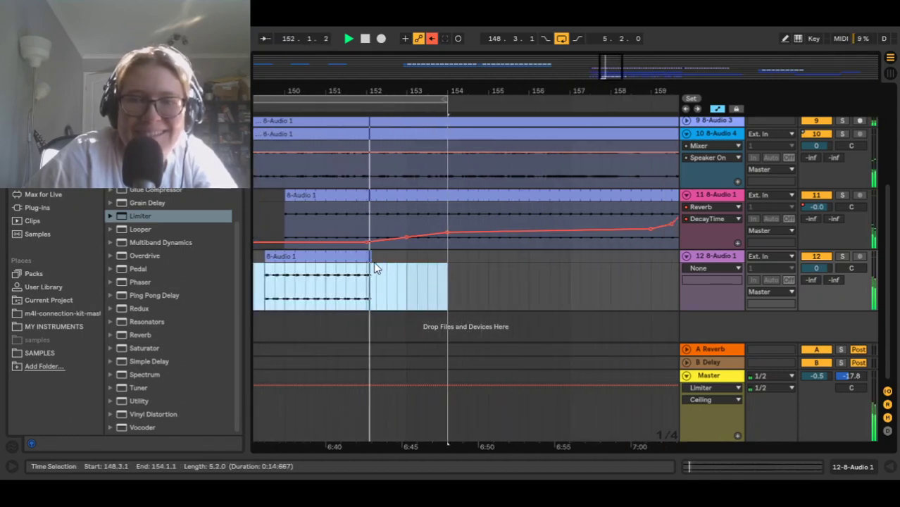
pyautogui.moveTo(371, 259); pyautogui.dragTo(540, 273)
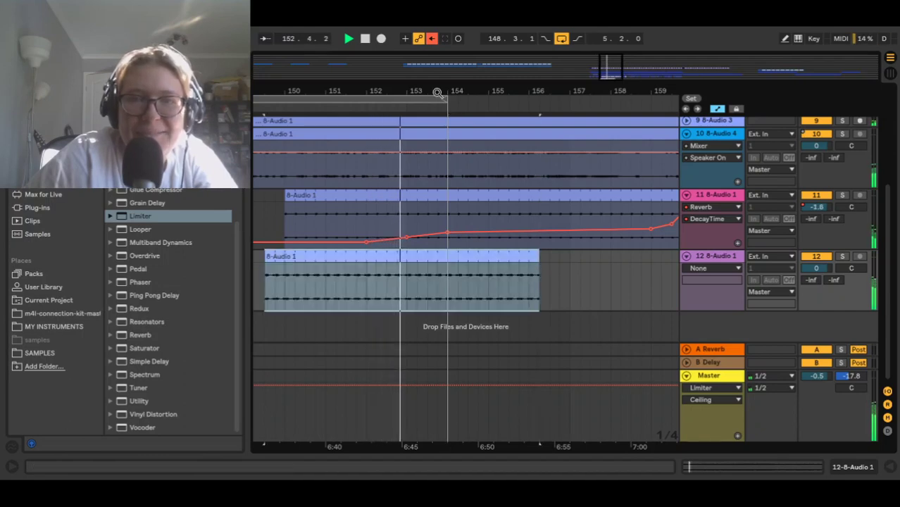
pyautogui.moveTo(445, 99); pyautogui.dragTo(560, 100)
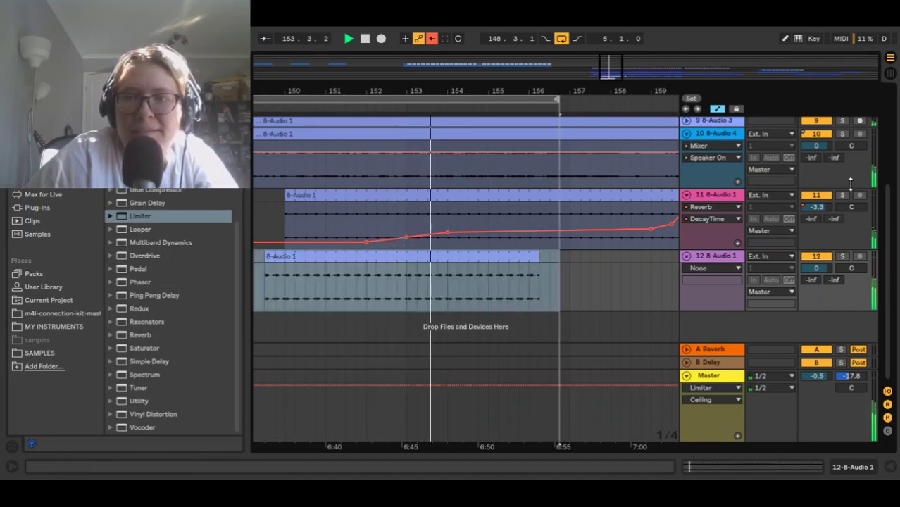
# - Solo tracks 11 and 12 and play their 8-Audio 1 clips together from partway through bar 152
pyautogui.scroll(3, 844, 197)
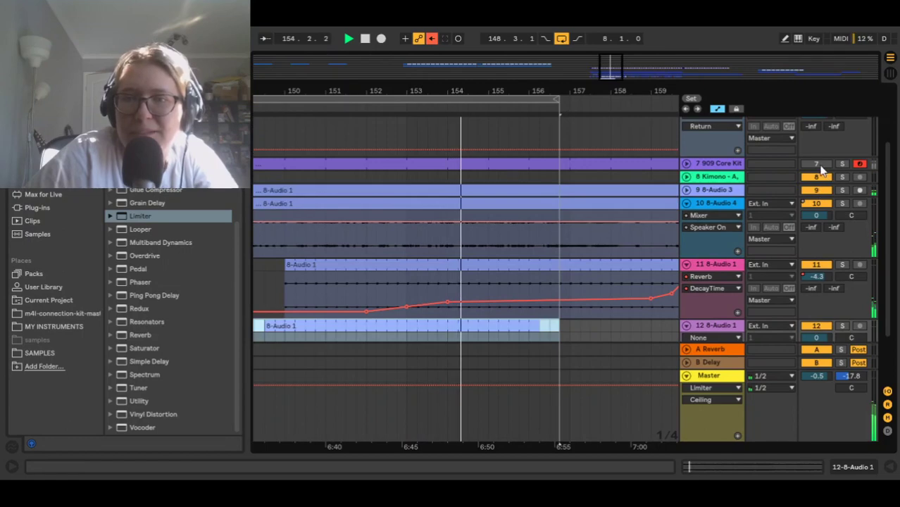
pyautogui.scroll(-3, 443, 235)
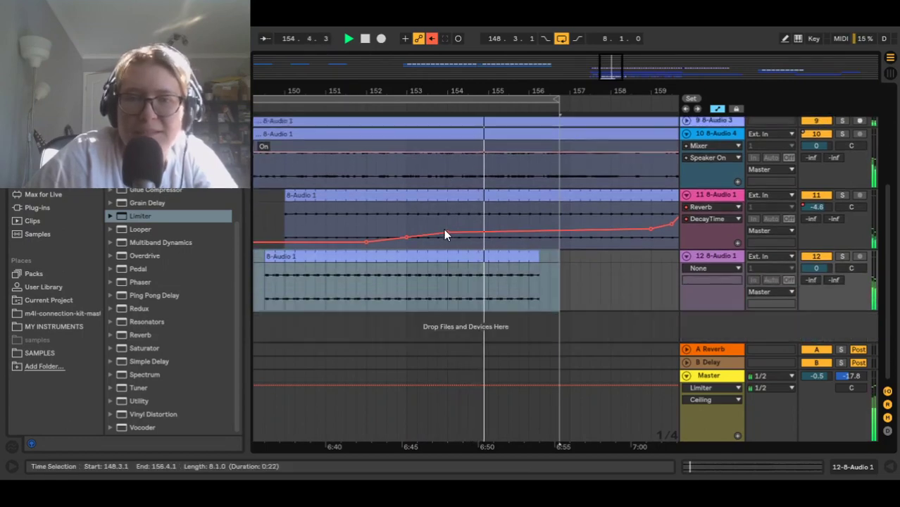
pyautogui.click(843, 194)
pyautogui.click(844, 258)
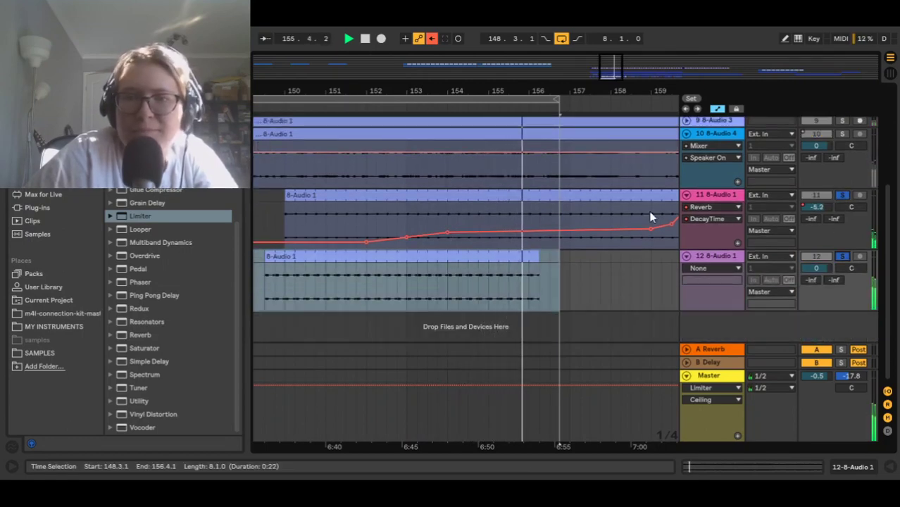
pyautogui.click(399, 109)
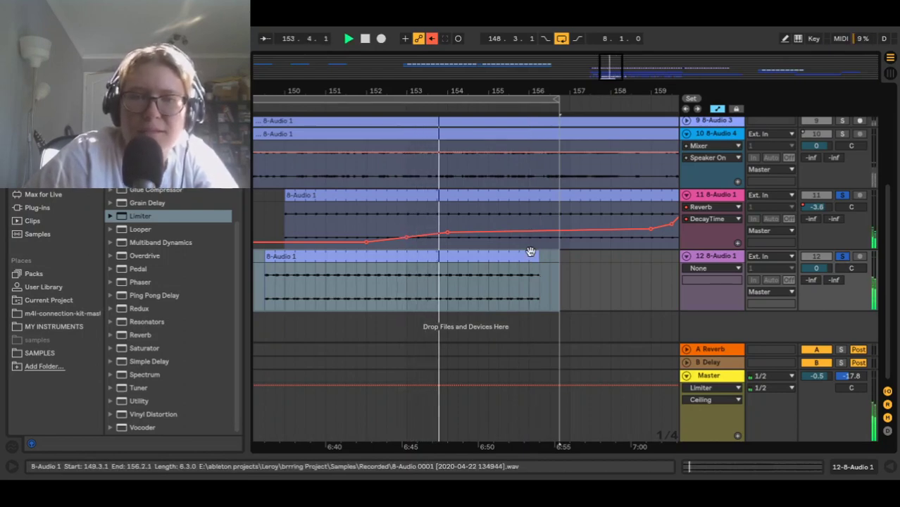
pyautogui.click(541, 292)
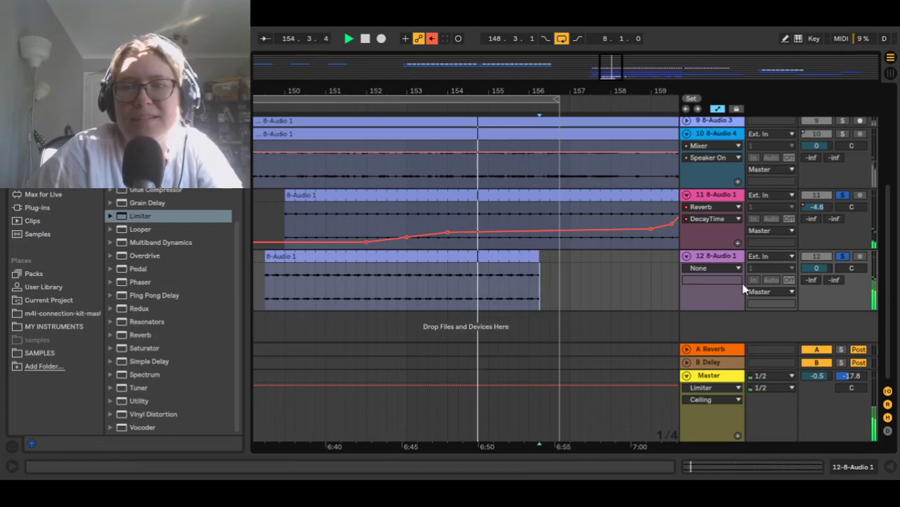
# - Shift the one-beat sample loop of track 12's clip to run from 1.2.3 to 1.3.3, then hide the clip details
pyautogui.doubleClick(515, 258)
pyautogui.scroll(-5, 364, 417)
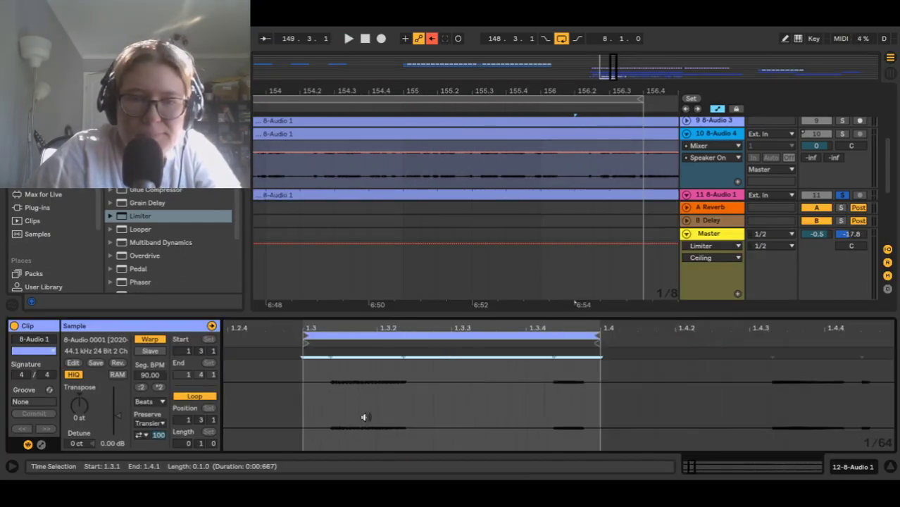
pyautogui.moveTo(371, 334); pyautogui.dragTo(334, 332)
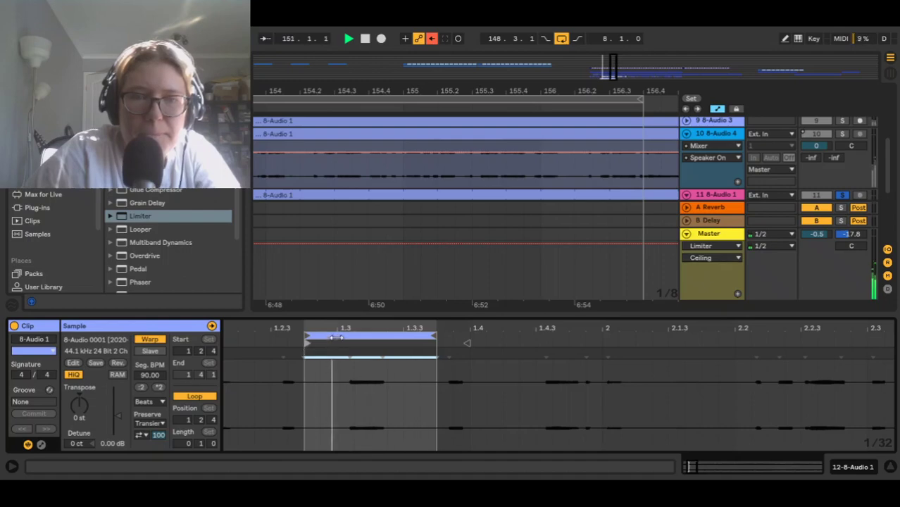
pyautogui.scroll(-3, 498, 147)
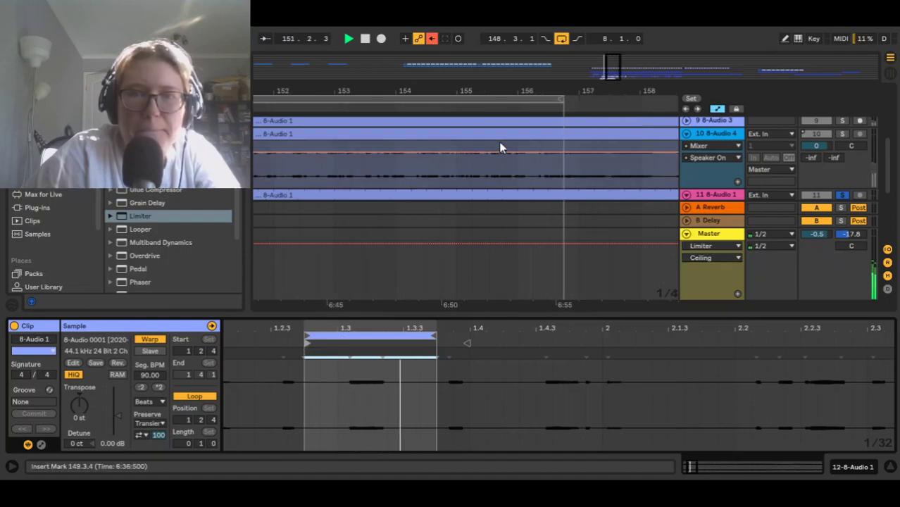
pyautogui.moveTo(312, 334); pyautogui.dragTo(272, 342)
pyautogui.click(307, 338)
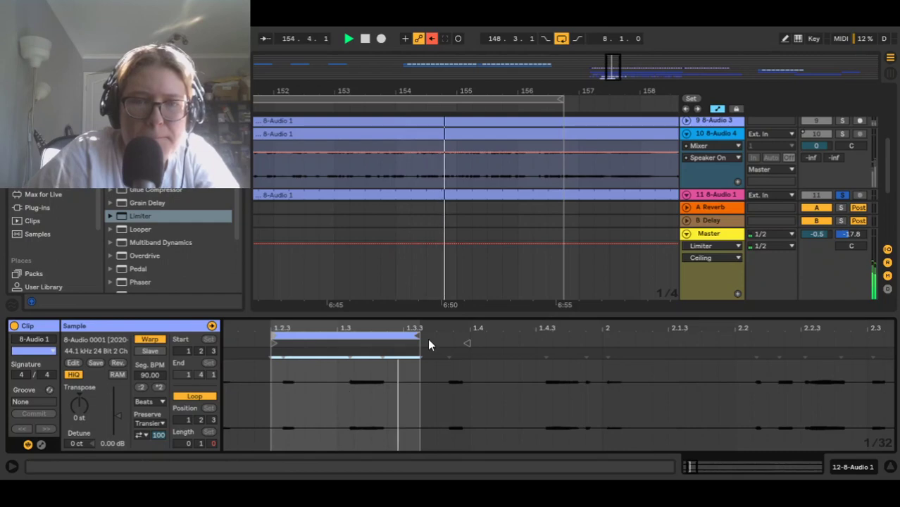
pyautogui.moveTo(420, 337); pyautogui.dragTo(399, 337)
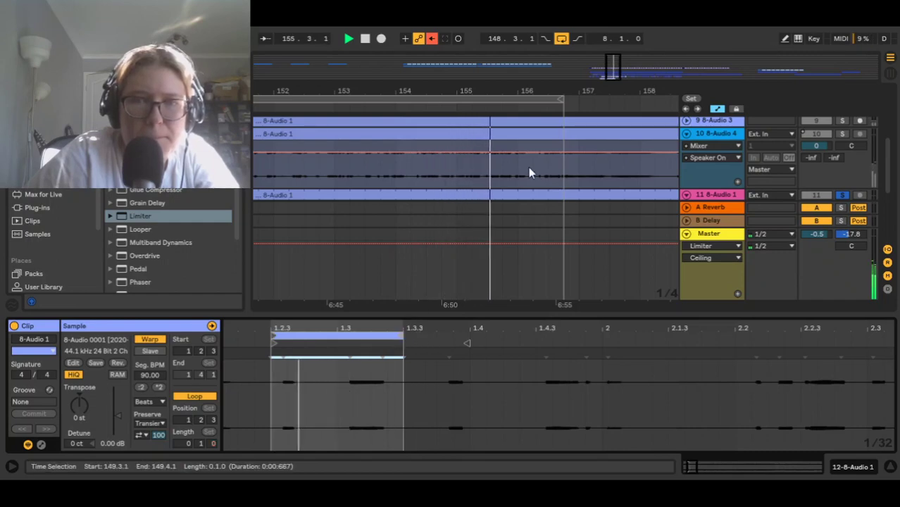
pyautogui.scroll(-1, 528, 167)
pyautogui.scroll(-1, 529, 167)
pyautogui.scroll(-2, 658, 175)
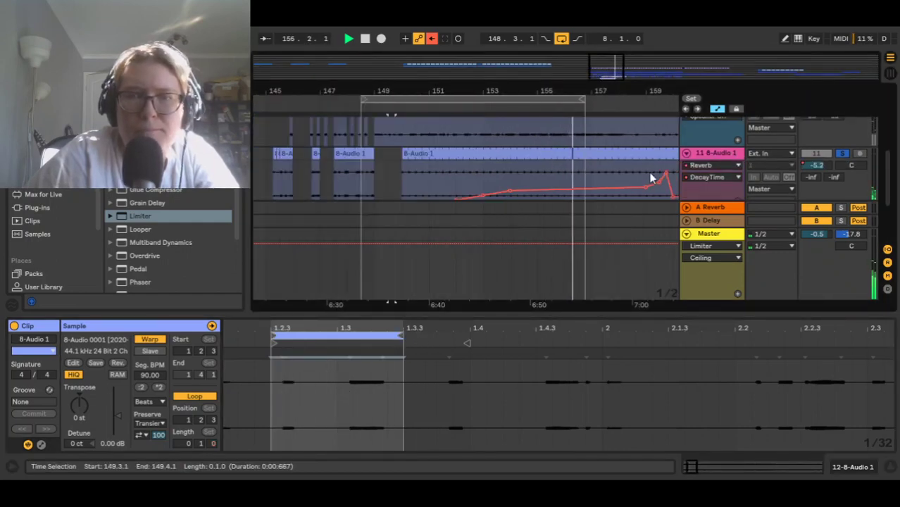
pyautogui.moveTo(550, 310); pyautogui.dragTo(573, 467)
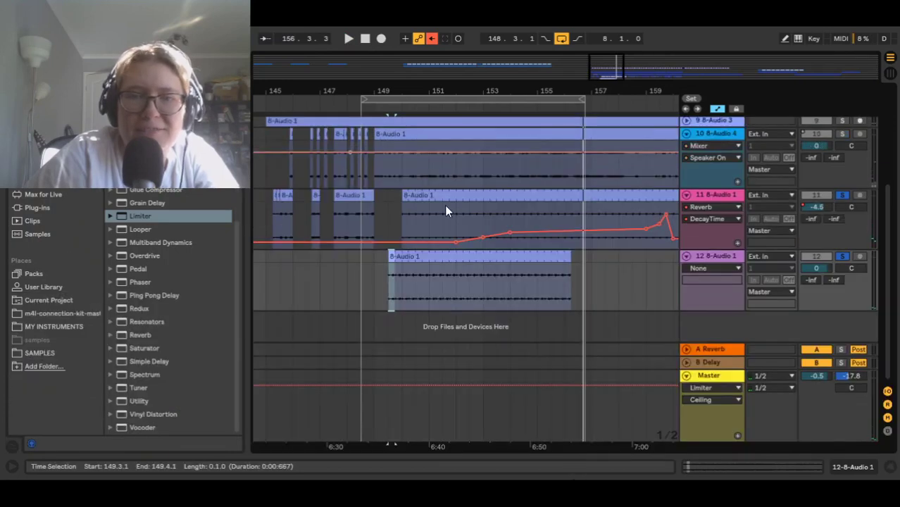
# - Play from bar 151 and add the 8-Audio 3 and 8-Audio 4 tracks to the soloed tracks
pyautogui.click(423, 110)
pyautogui.scroll(2, 544, 234)
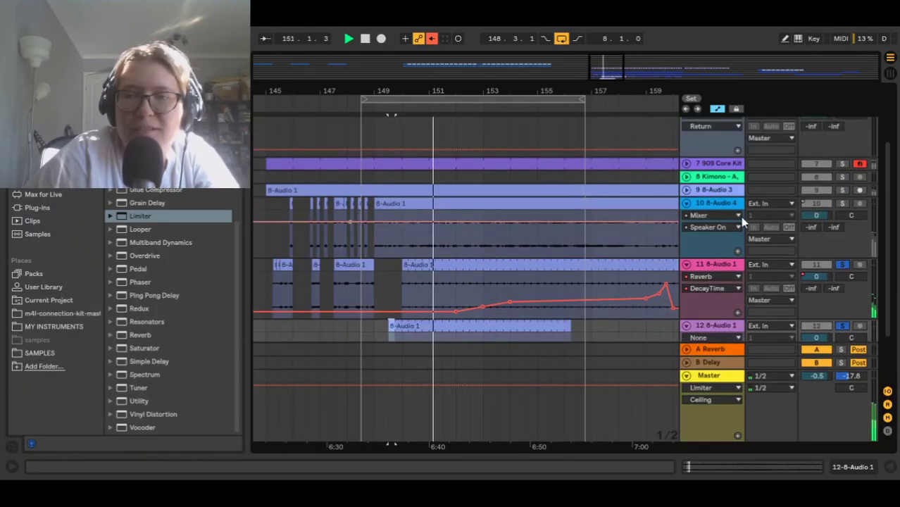
pyautogui.click(841, 192)
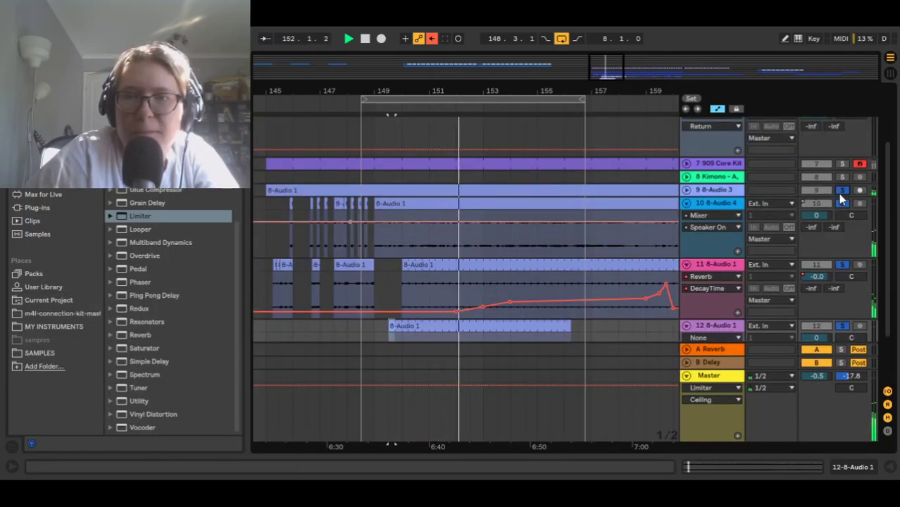
pyautogui.scroll(-2, 512, 203)
# - Stop playback, select the beat at 149.3.1 in track 12's clip, and check the track's device chain before hiding it
pyautogui.click(404, 273)
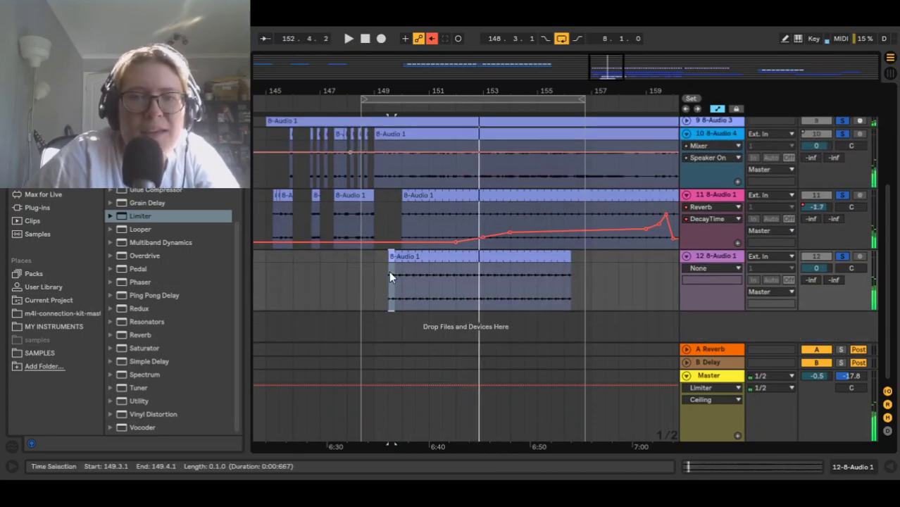
pyautogui.doubleClick(716, 255)
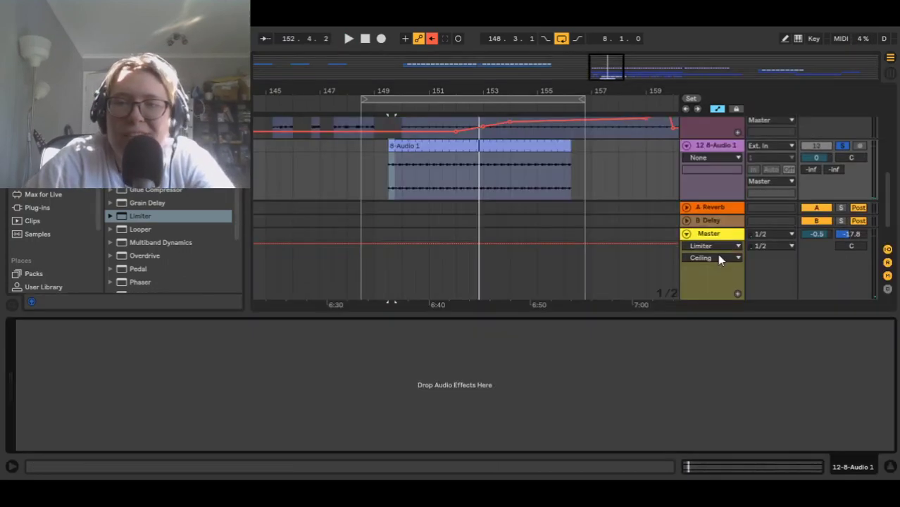
pyautogui.click(570, 310)
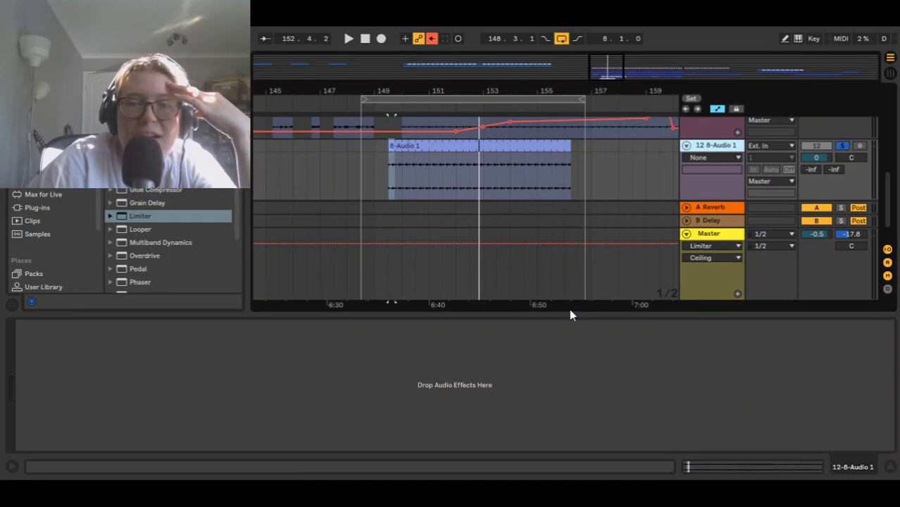
pyautogui.moveTo(572, 313); pyautogui.dragTo(644, 469)
pyautogui.scroll(3, 542, 257)
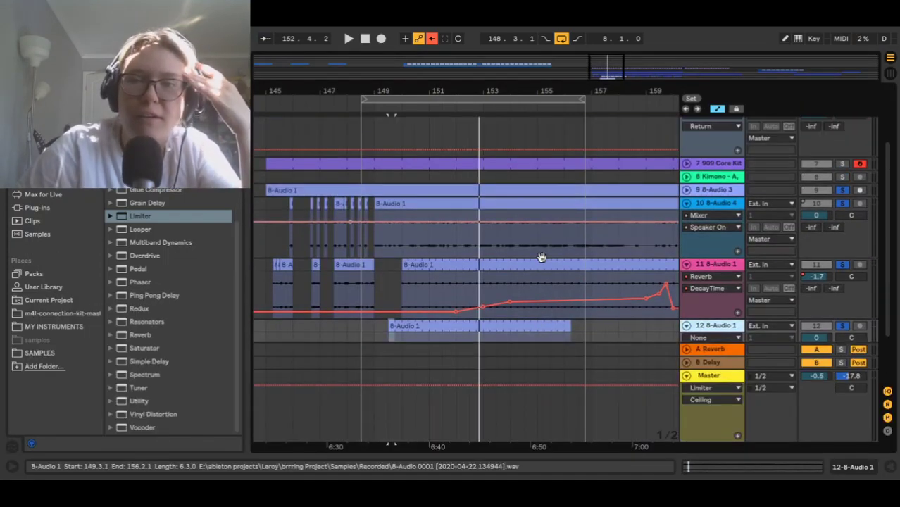
pyautogui.scroll(-2, 542, 257)
pyautogui.click(686, 269)
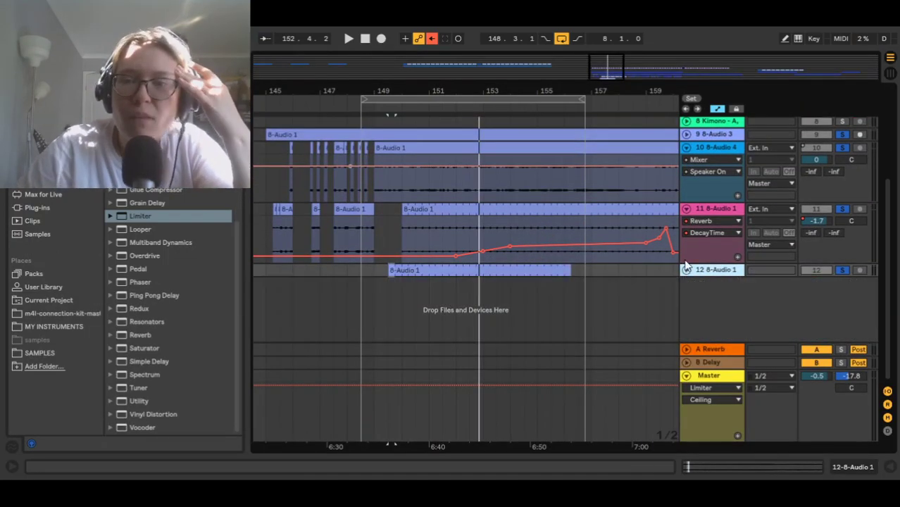
pyautogui.click(684, 224)
pyautogui.click(707, 277)
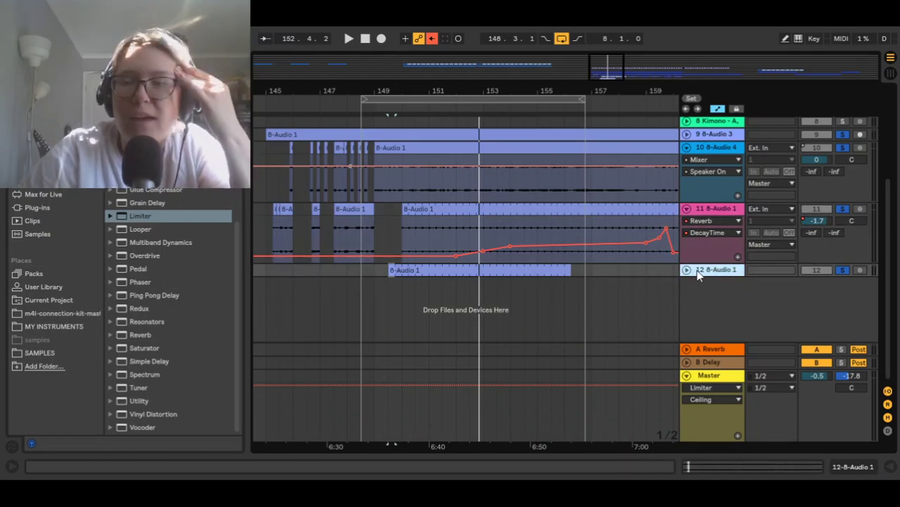
pyautogui.click(687, 271)
# - Select 150.1.1 to 150.3.1 in track 12's clip and show the track's Mixer Speaker On automation
pyautogui.keyDown('ctrl'); pyautogui.scroll(3, 475, 301); pyautogui.keyUp('ctrl')
pyautogui.hscroll(-5, 475, 301)
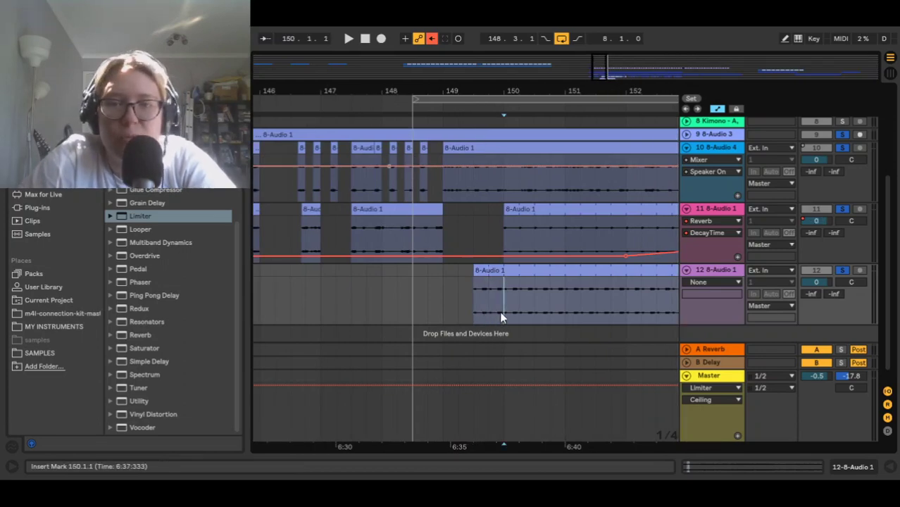
pyautogui.moveTo(502, 312); pyautogui.dragTo(532, 272)
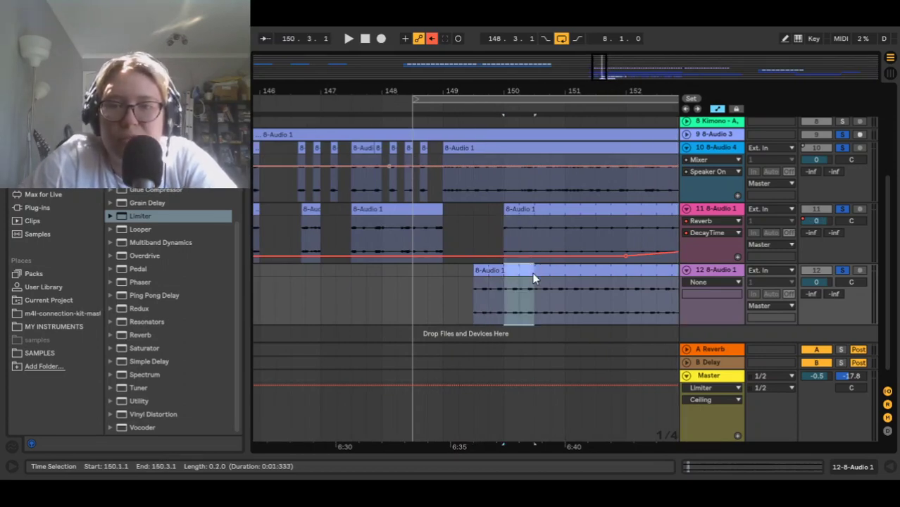
pyautogui.click(706, 303)
pyautogui.scroll(-4, 571, 300)
pyautogui.hscroll(4, 571, 301)
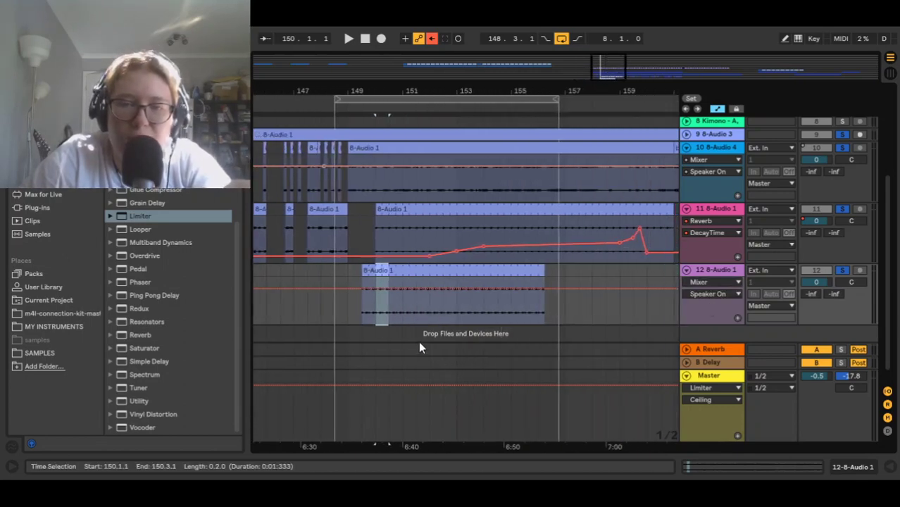
# - Select tracks 10 and 11 from bar 145 to 149 and extend the arrangement loop's start back to 145.1.1
pyautogui.scroll(-3, 286, 229)
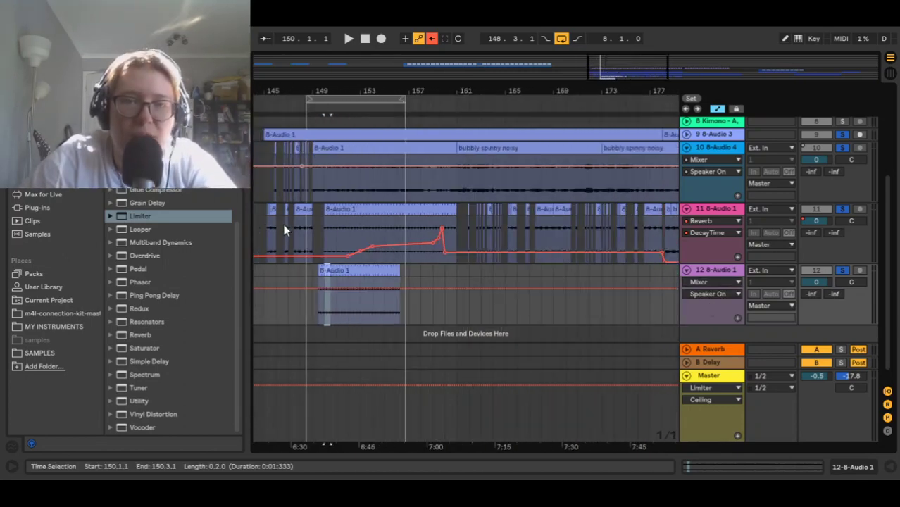
pyautogui.scroll(5, 285, 230)
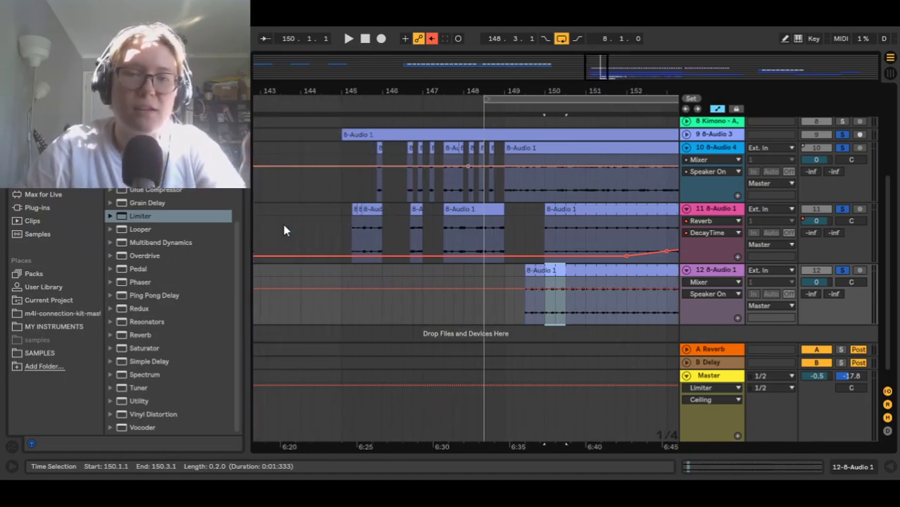
pyautogui.moveTo(341, 192); pyautogui.dragTo(505, 246)
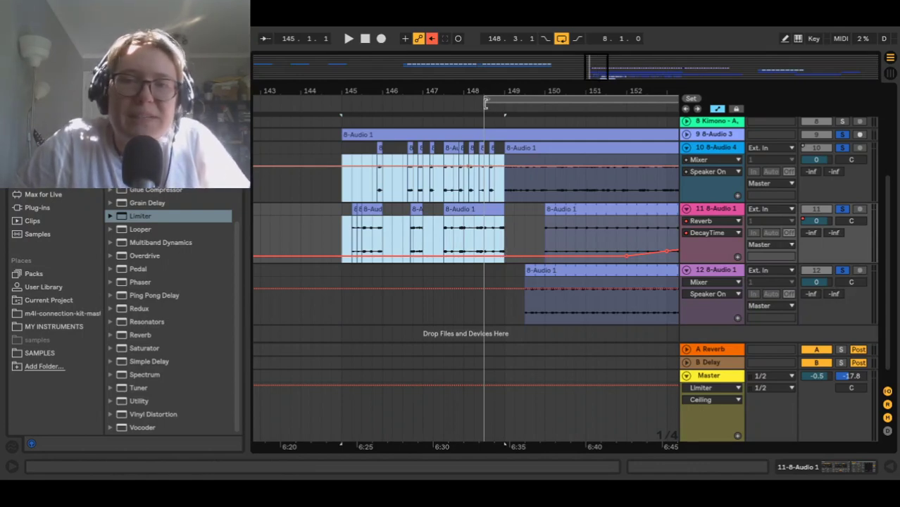
pyautogui.moveTo(484, 105); pyautogui.dragTo(341, 102)
pyautogui.click(430, 216)
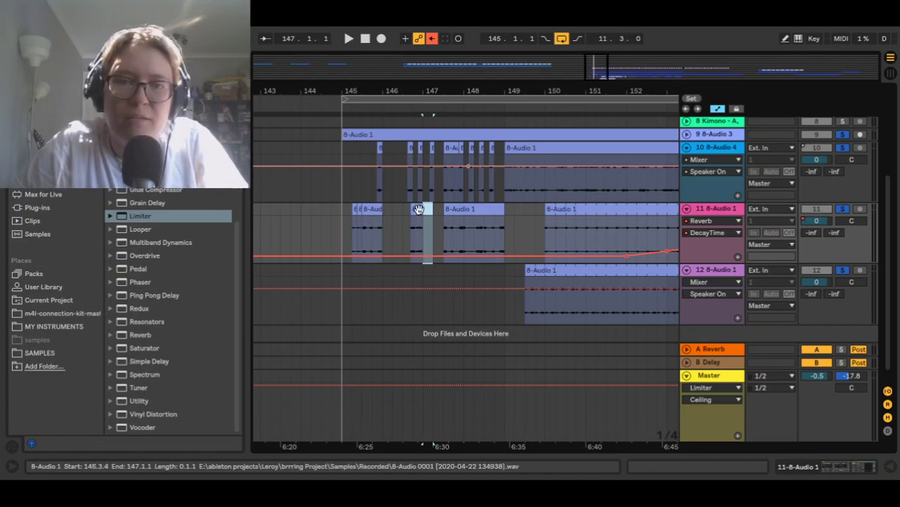
# - Fold the 10 8-Audio 4, 11 8-Audio 1 and 12 8-Audio 1 tracks in the arrangement
pyautogui.scroll(-4, 426, 215)
pyautogui.hscroll(3, 427, 214)
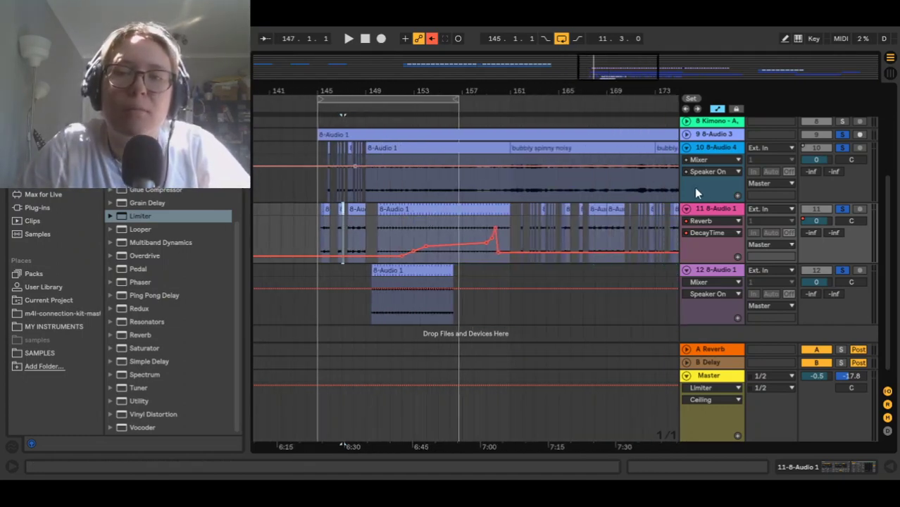
pyautogui.scroll(3, 696, 189)
pyautogui.click(687, 233)
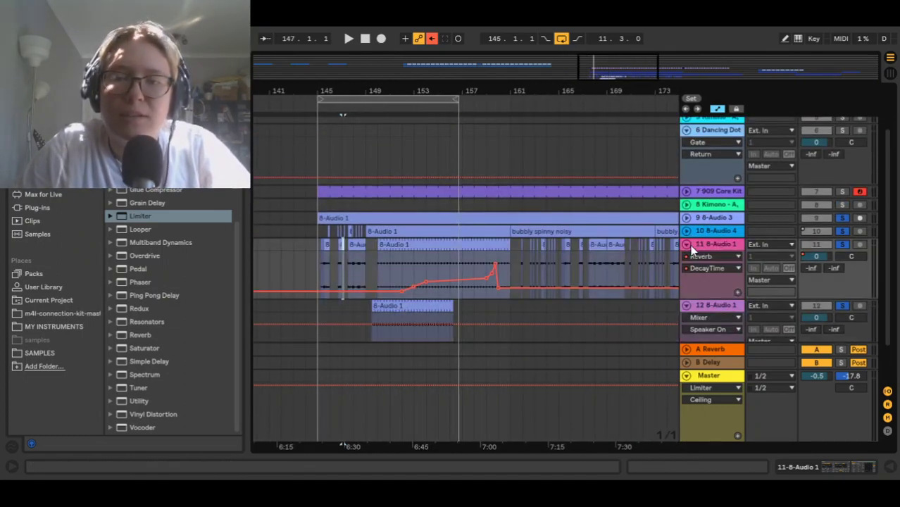
pyautogui.click(688, 245)
pyautogui.click(686, 258)
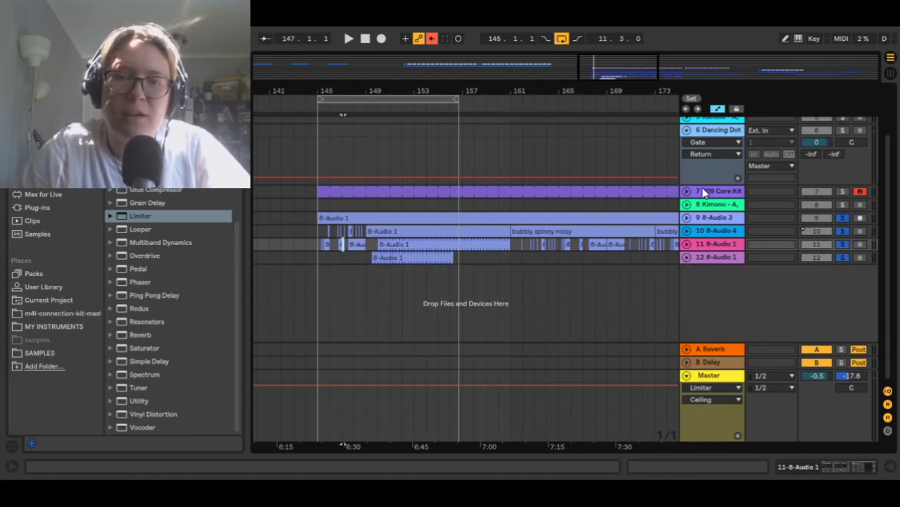
# - Examine the Dancing Dots track's Vocoder, tremolo guitar rack, sidechained Gate and Utility, then hide the device chain
pyautogui.scroll(-5, 561, 223)
pyautogui.scroll(3, 562, 223)
pyautogui.hscroll(-4, 561, 223)
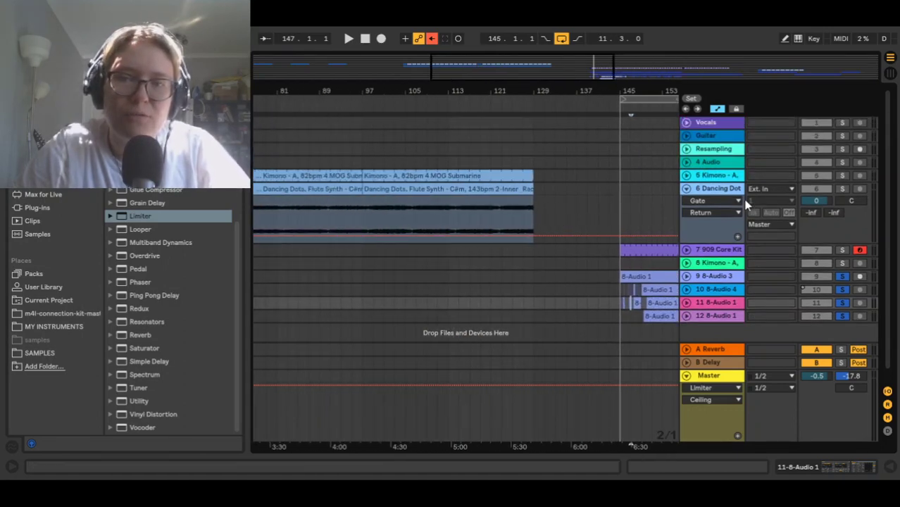
pyautogui.doubleClick(727, 190)
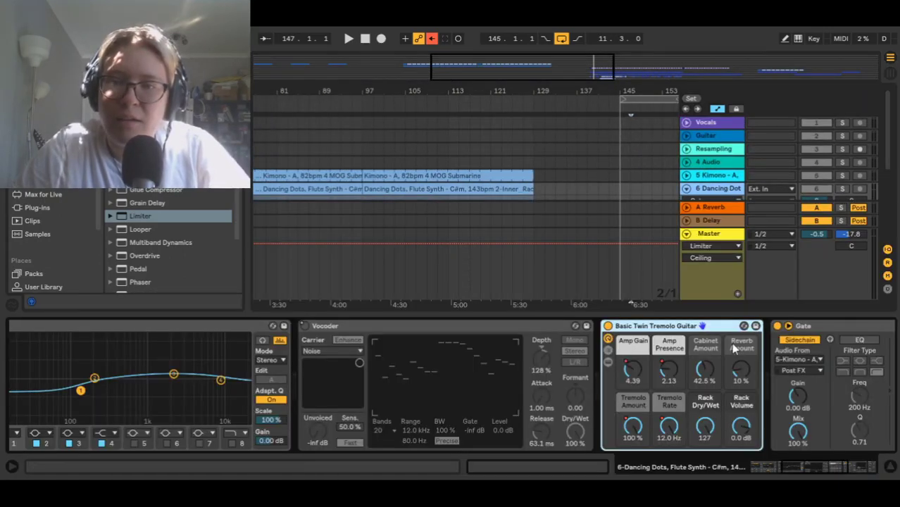
pyautogui.hscroll(5, 734, 349)
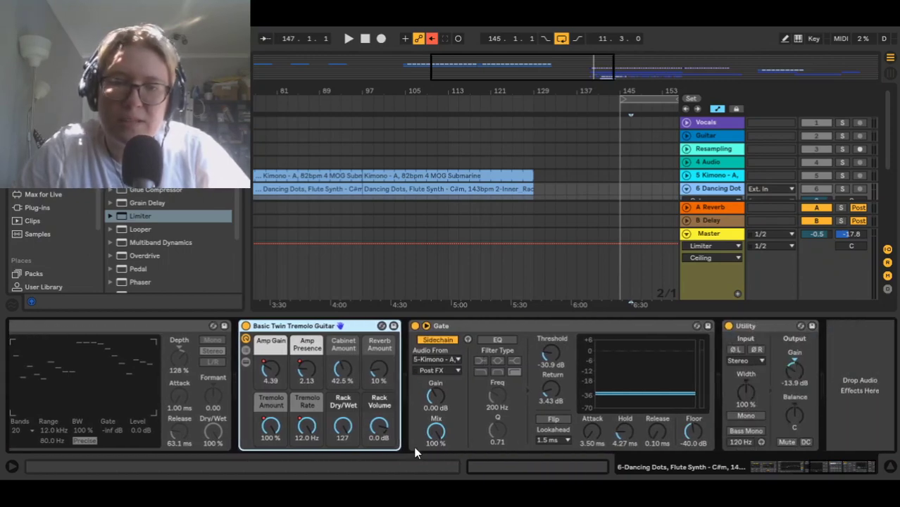
pyautogui.scroll(-4, 513, 179)
pyautogui.hscroll(-2, 513, 178)
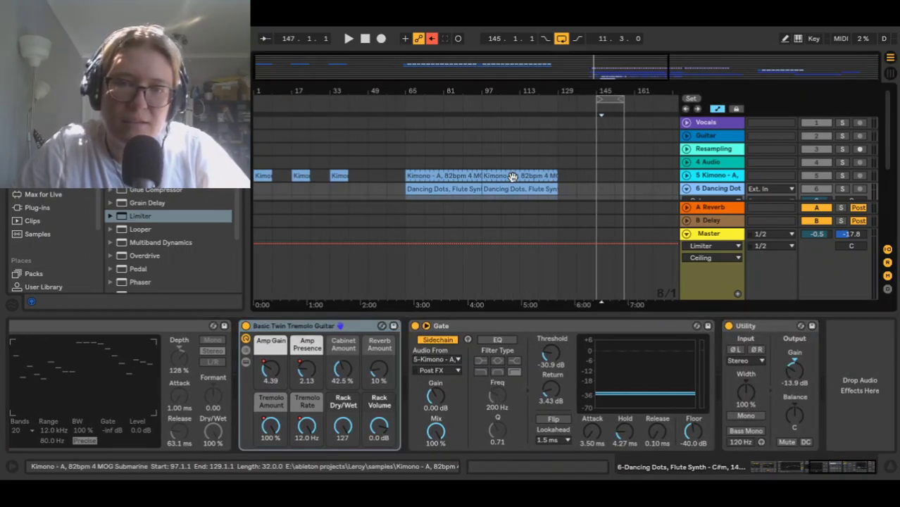
pyautogui.scroll(-2, 513, 177)
pyautogui.scroll(-2, 513, 177)
pyautogui.click(476, 310)
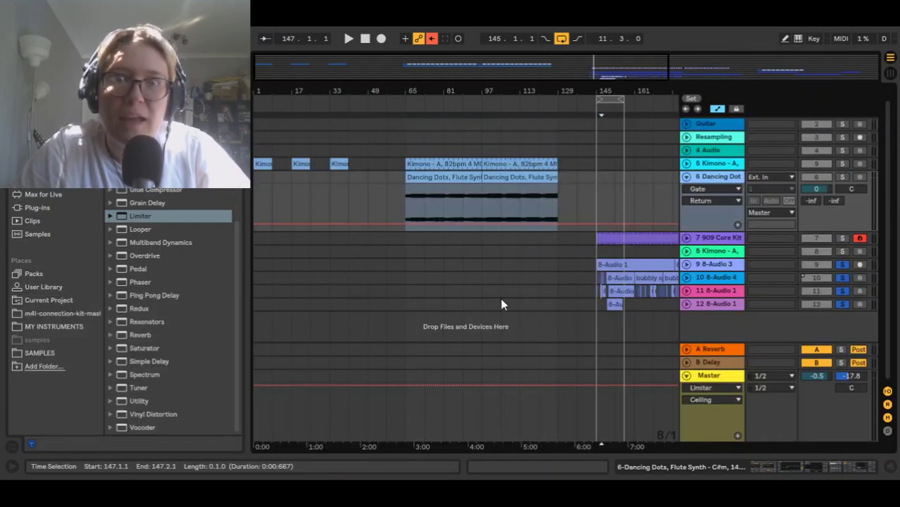
# - Select the first 909 Core Kit clip at bar 145 and look over the layered 8-Audio clips below it
pyautogui.hscroll(3, 500, 297)
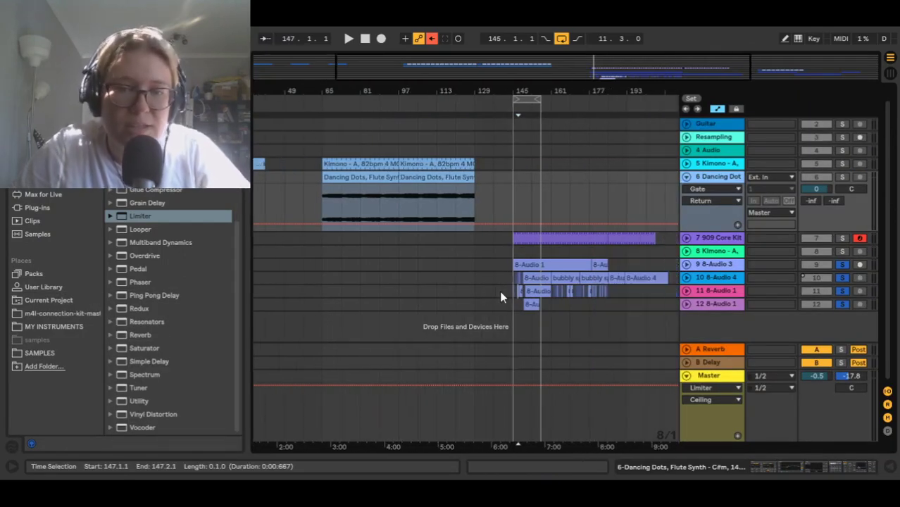
pyautogui.moveTo(400, 224)
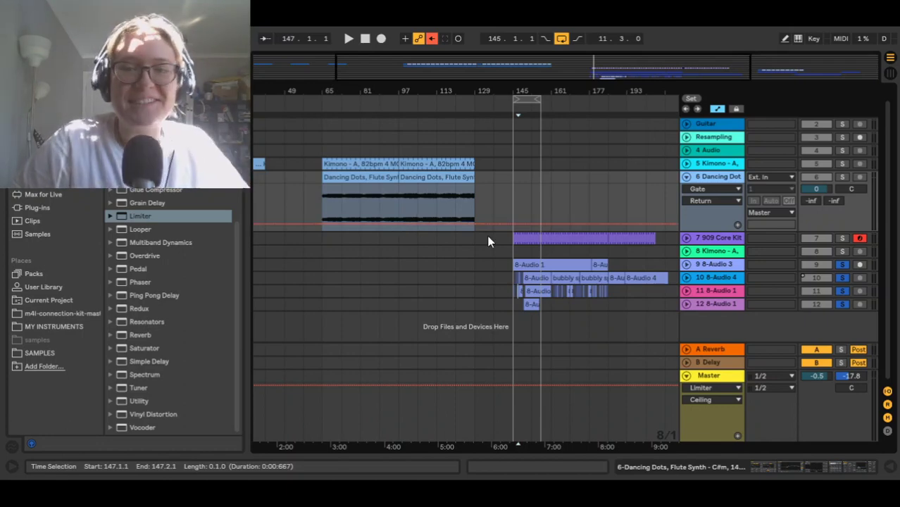
pyautogui.click(536, 236)
pyautogui.scroll(3, 536, 237)
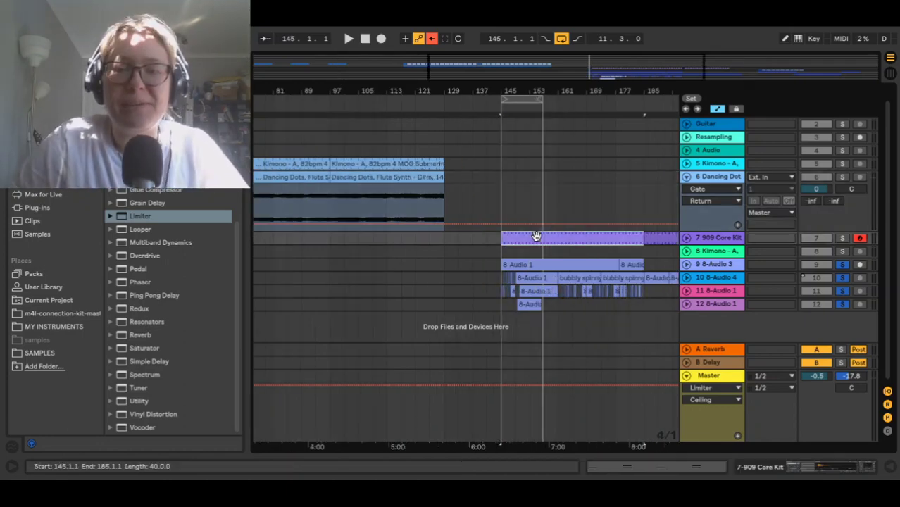
pyautogui.hscroll(-4, 341, 212)
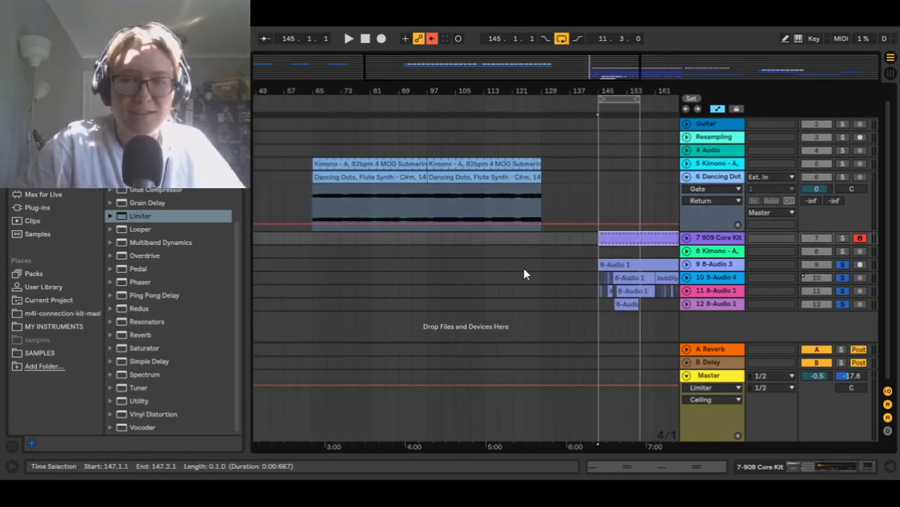
pyautogui.hscroll(5, 523, 272)
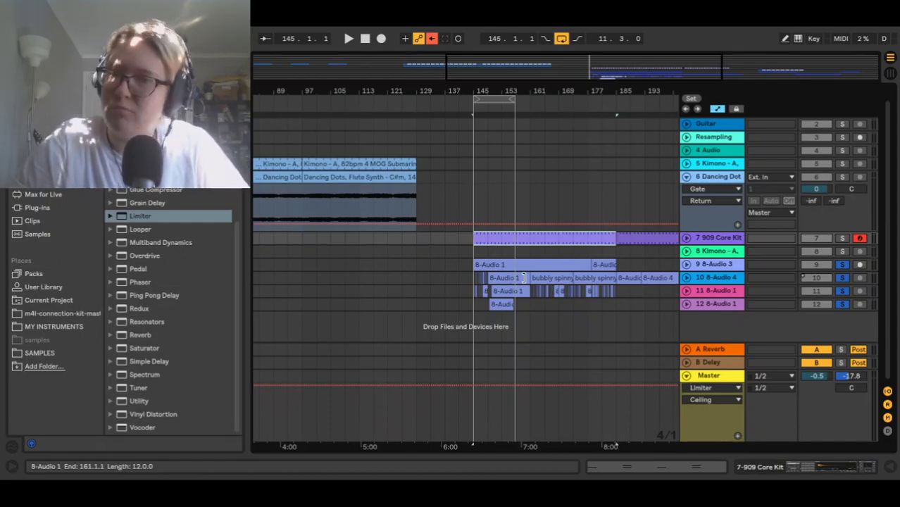
pyautogui.scroll(2, 522, 278)
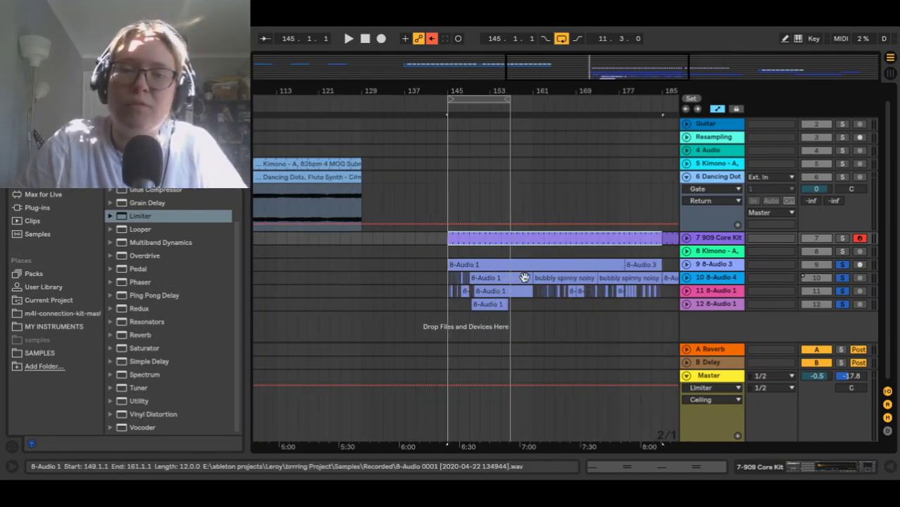
pyautogui.scroll(2, 489, 276)
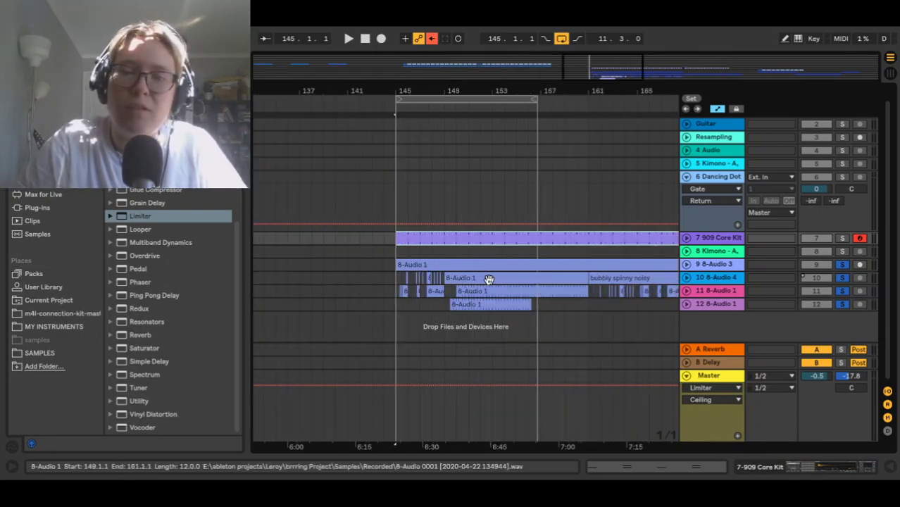
# - Inspect the sample of track 10's short snippet at 148.2.3, then hide the clip details
pyautogui.doubleClick(437, 279)
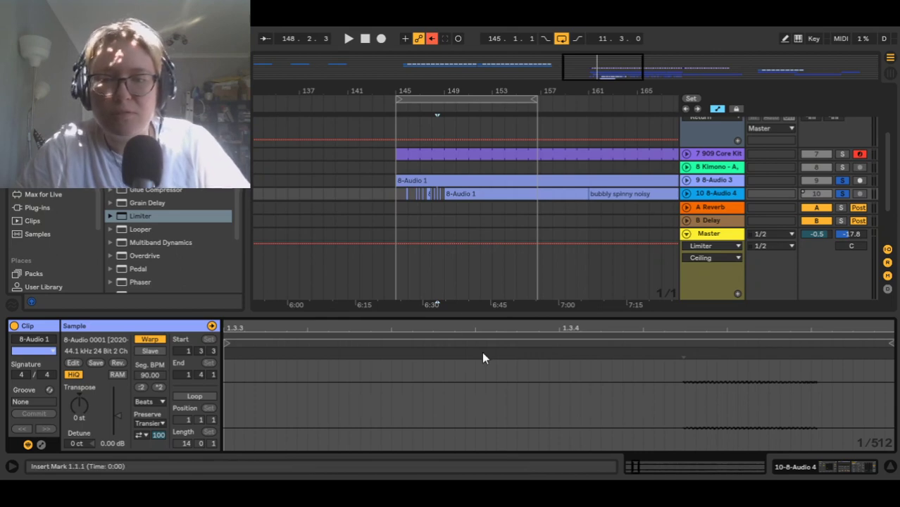
pyautogui.scroll(-2, 482, 352)
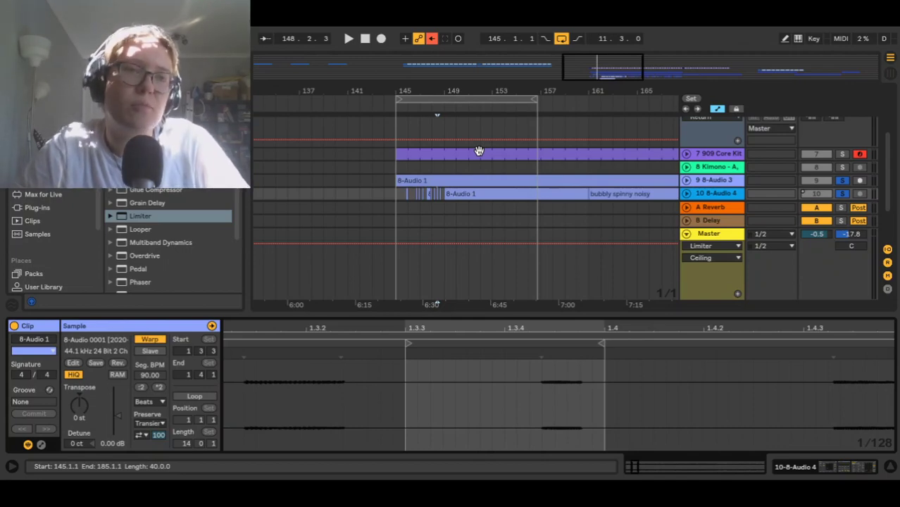
pyautogui.scroll(-2, 479, 151)
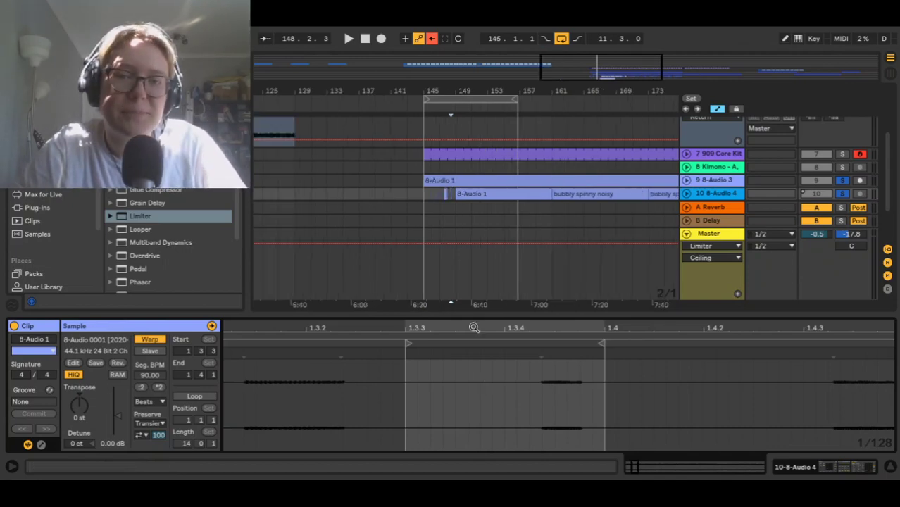
pyautogui.moveTo(468, 315); pyautogui.dragTo(468, 461)
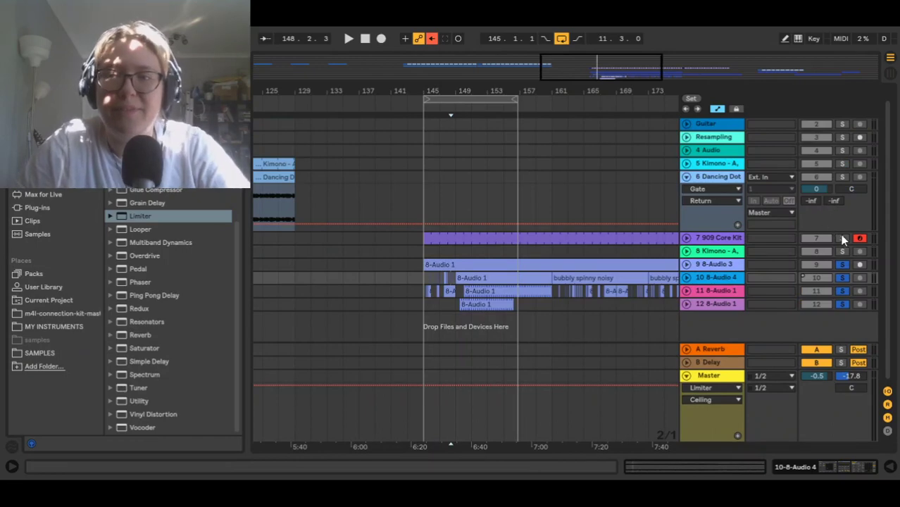
# - Solo the 909 Core Kit with the 8-Audio tracks, play from 148.2.3, extend the loop to bar 173 and jump playback to bar 161
pyautogui.press('space')
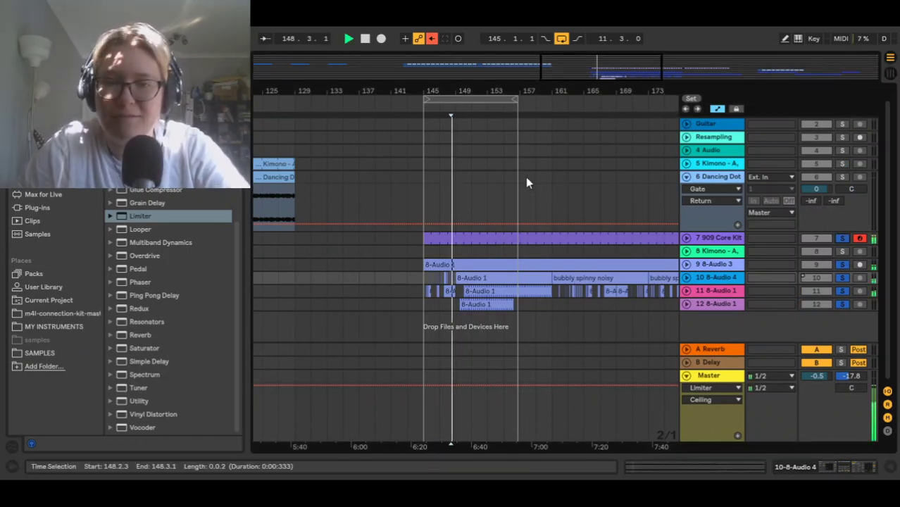
pyautogui.scroll(2, 527, 183)
pyautogui.moveTo(506, 99); pyautogui.dragTo(695, 111)
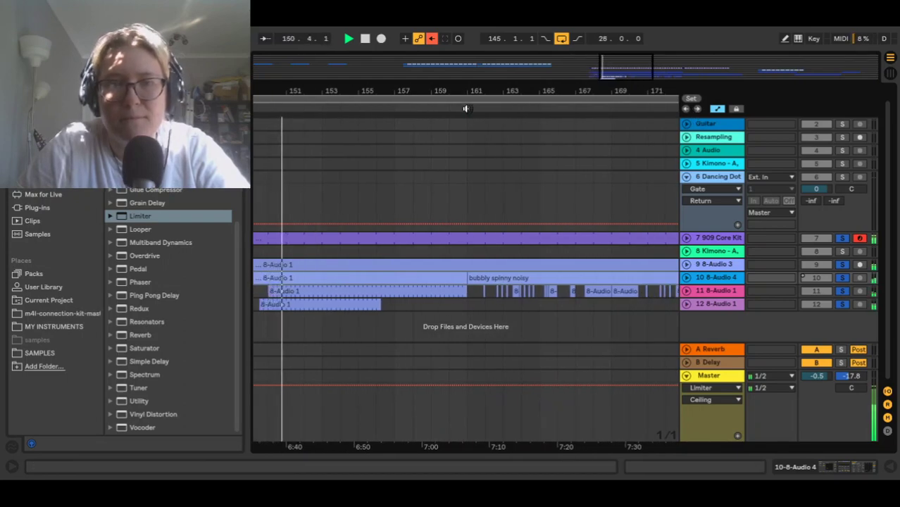
pyautogui.click(466, 109)
pyautogui.scroll(-3, 519, 255)
# - Move track 12's 8-Audio 1 clip to start at 165.1.1 during playback, then stop playback
pyautogui.click(432, 302)
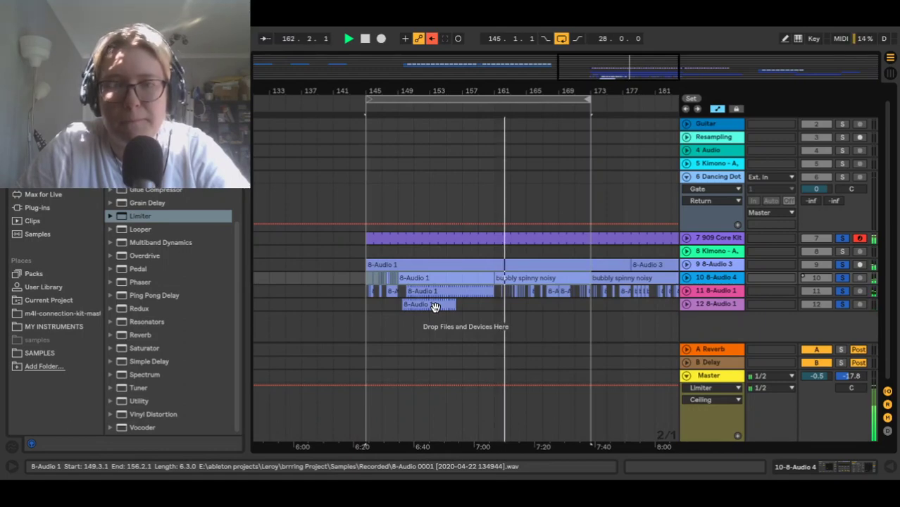
pyautogui.scroll(-3, 434, 307)
pyautogui.moveTo(435, 307); pyautogui.dragTo(455, 307)
pyautogui.scroll(3, 474, 307)
pyautogui.scroll(3, 474, 307)
pyautogui.scroll(5, 455, 307)
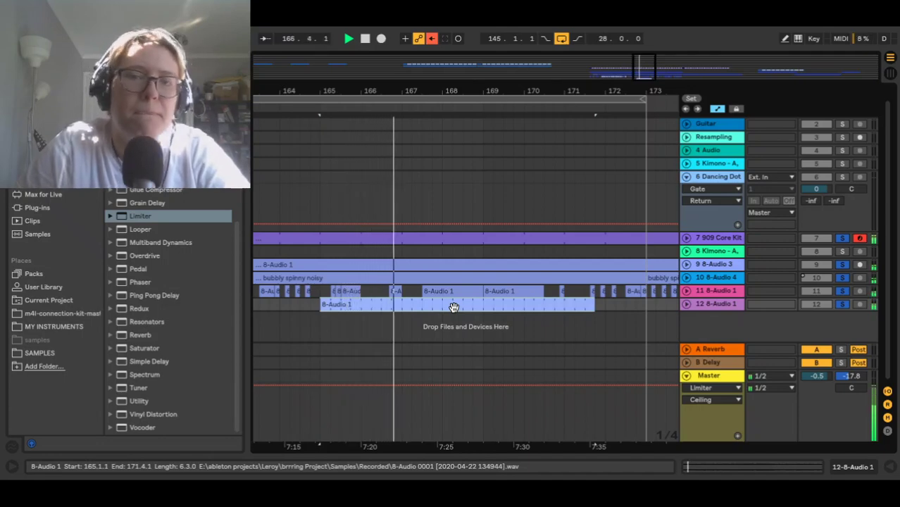
pyautogui.press('space')
pyautogui.scroll(3, 453, 307)
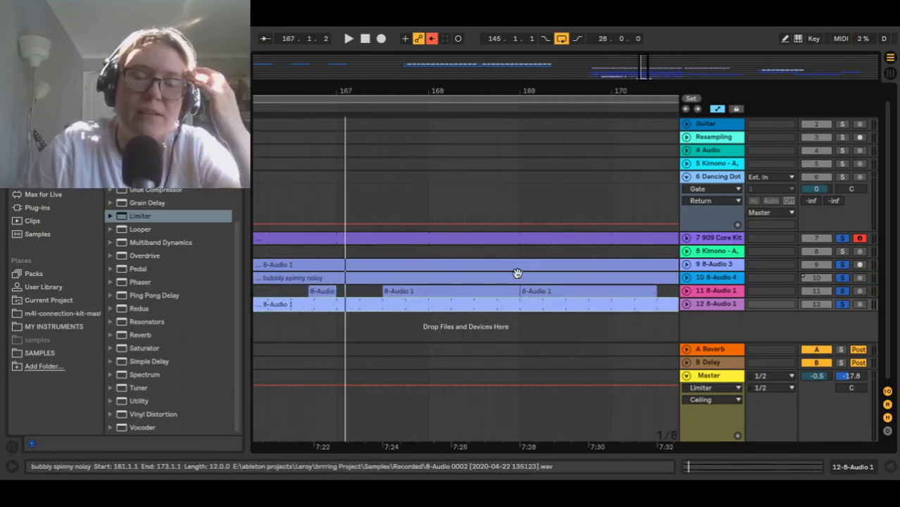
pyautogui.scroll(-3, 517, 273)
pyautogui.scroll(-5, 517, 273)
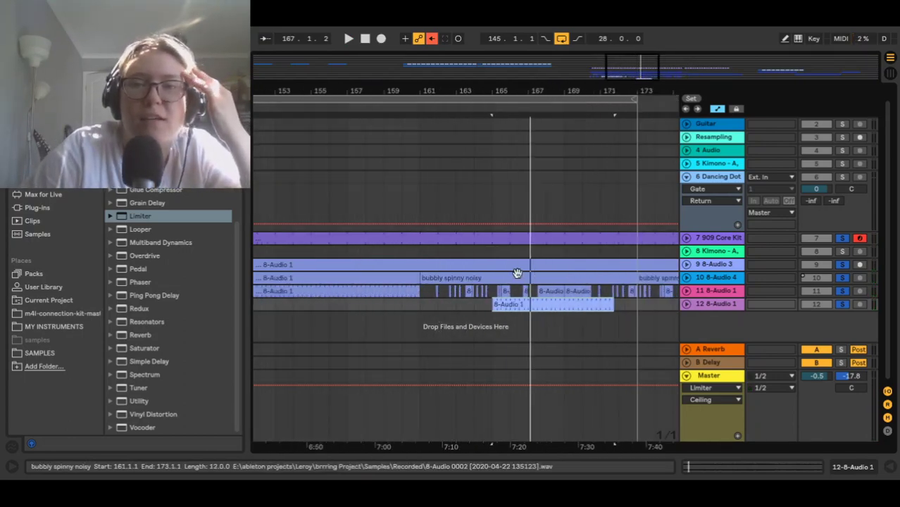